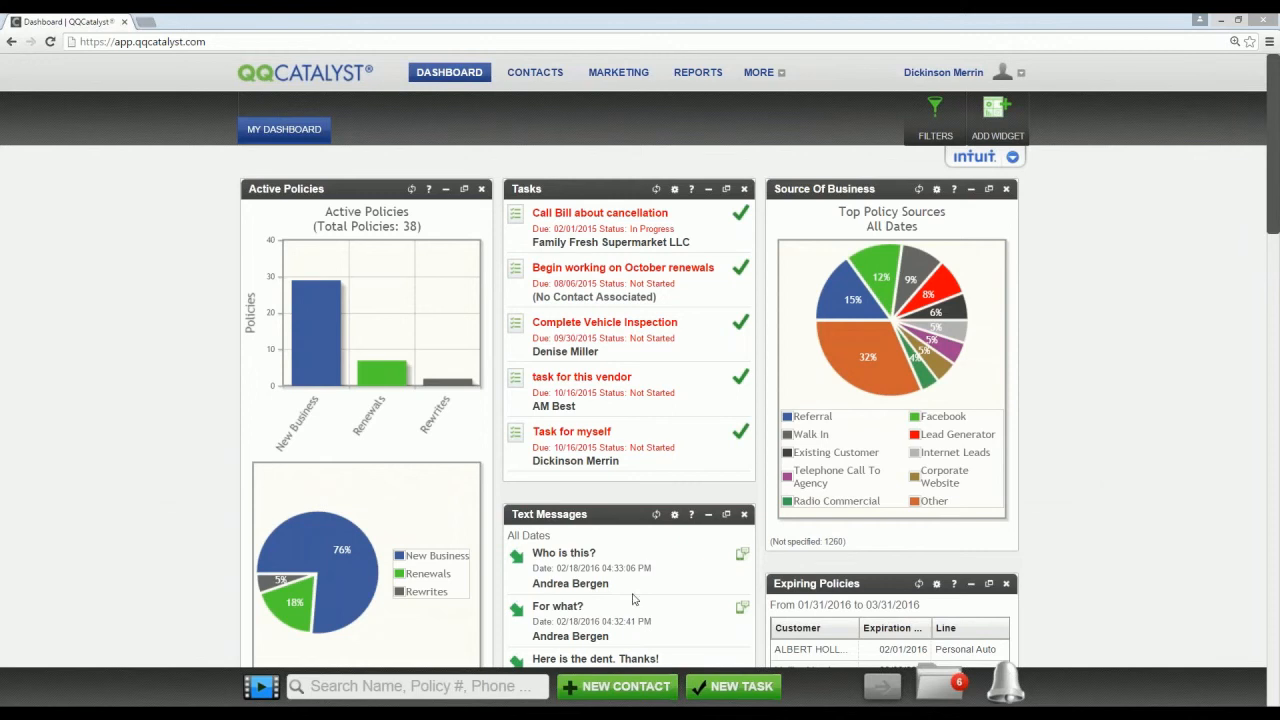
Step: Find the employee's contact record by name and go to the Email Setup section of their user preferences
click(451, 680)
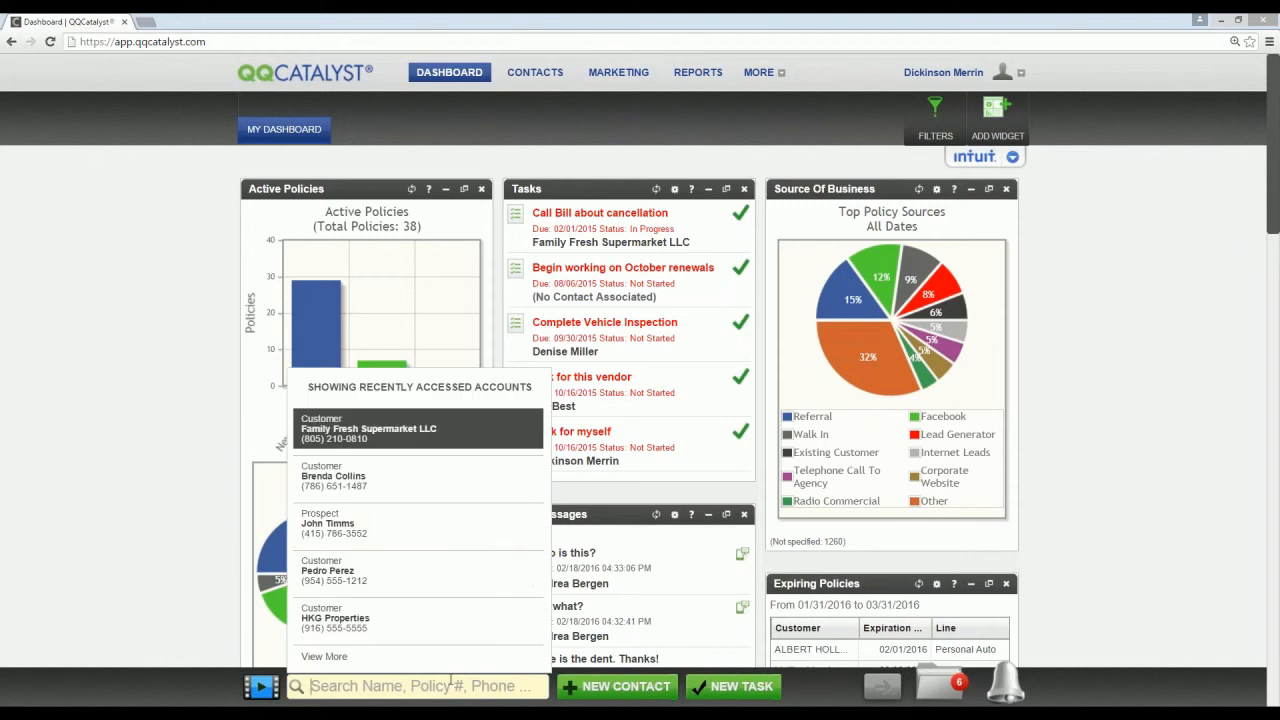
text(dickinson)
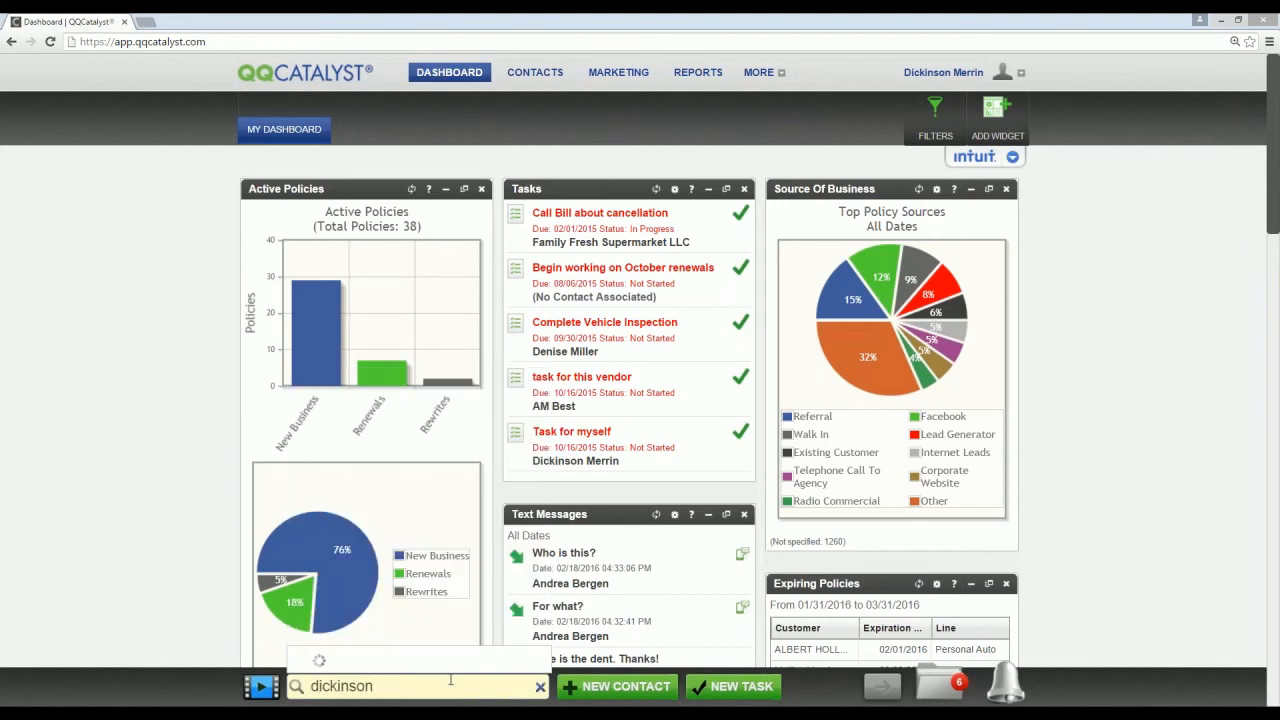
click(403, 648)
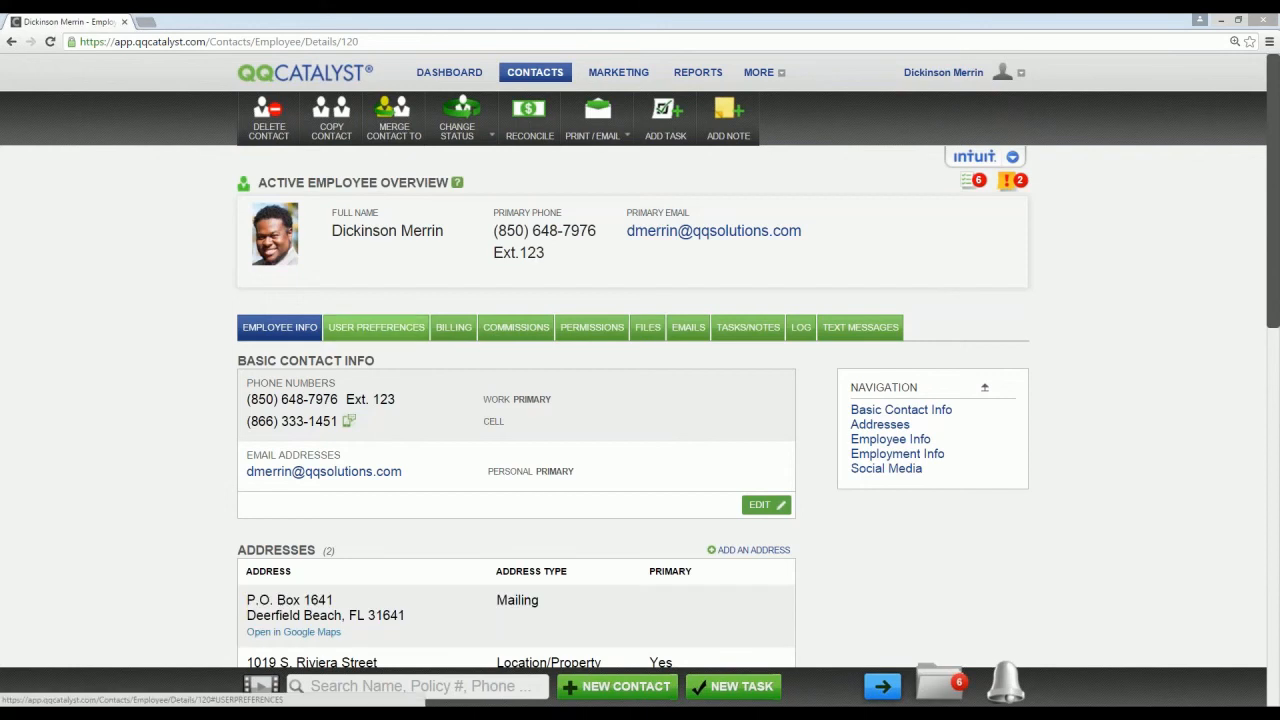
click(376, 327)
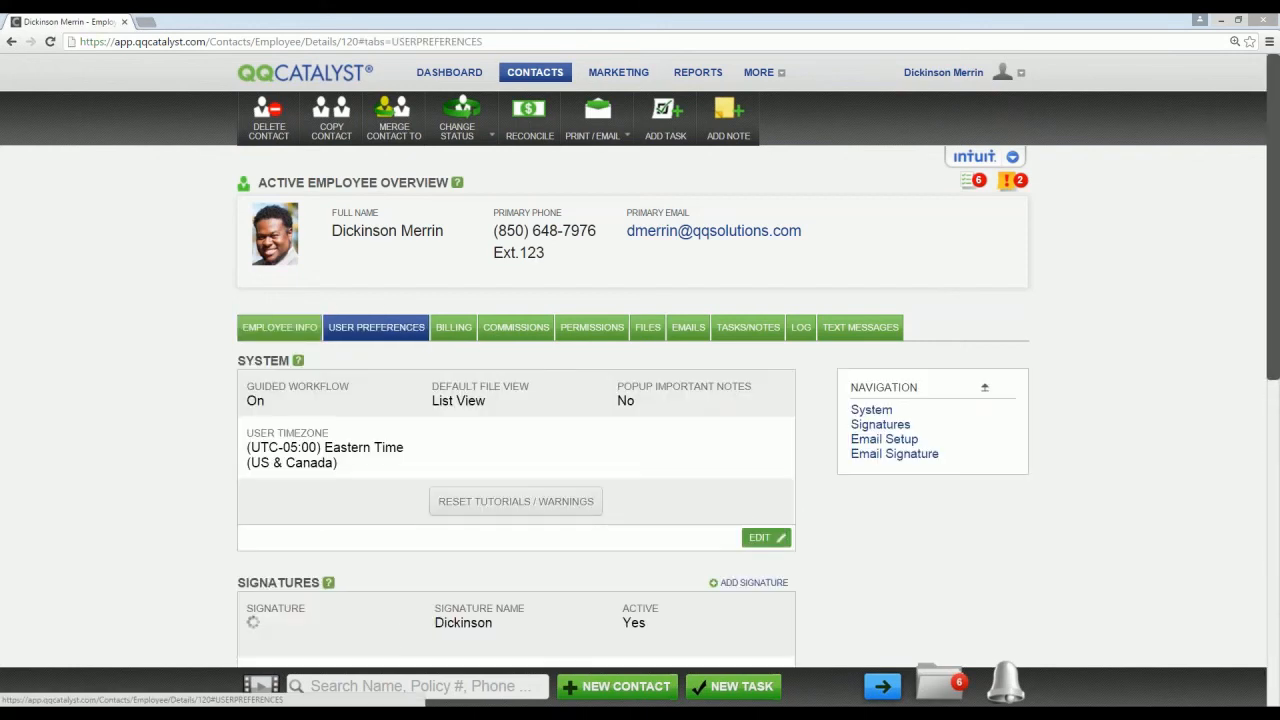
click(883, 441)
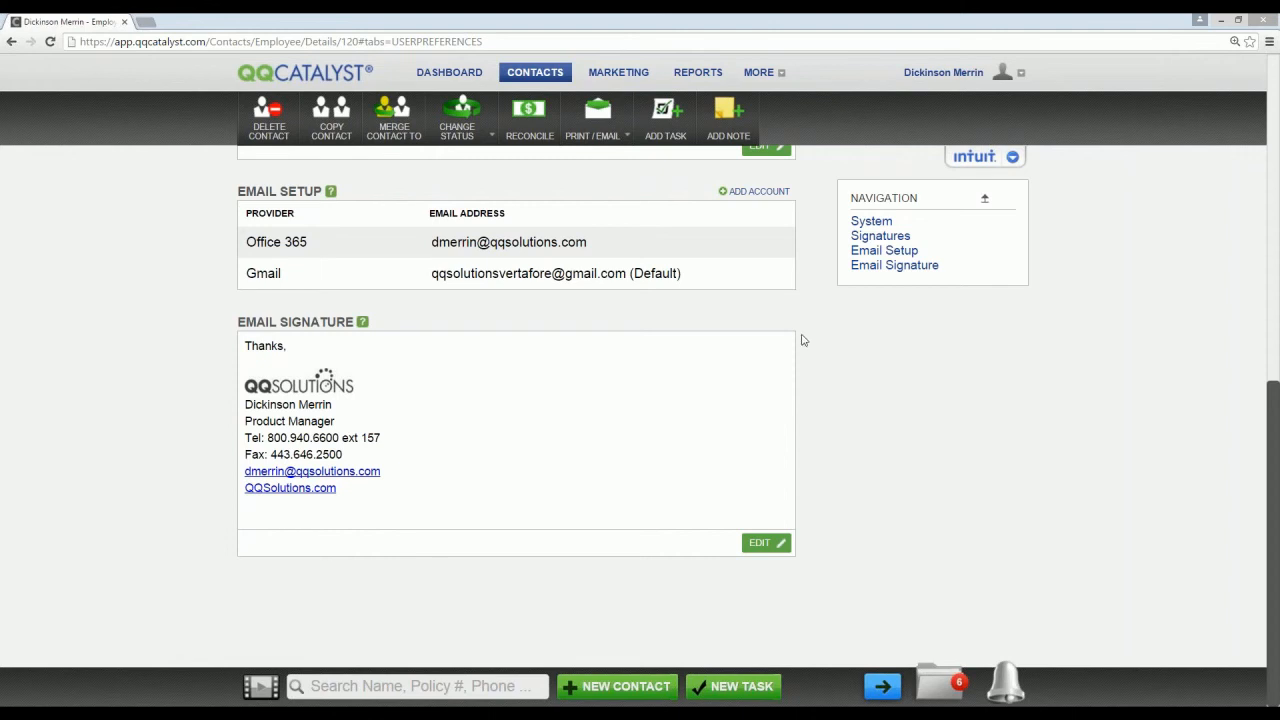
click(756, 191)
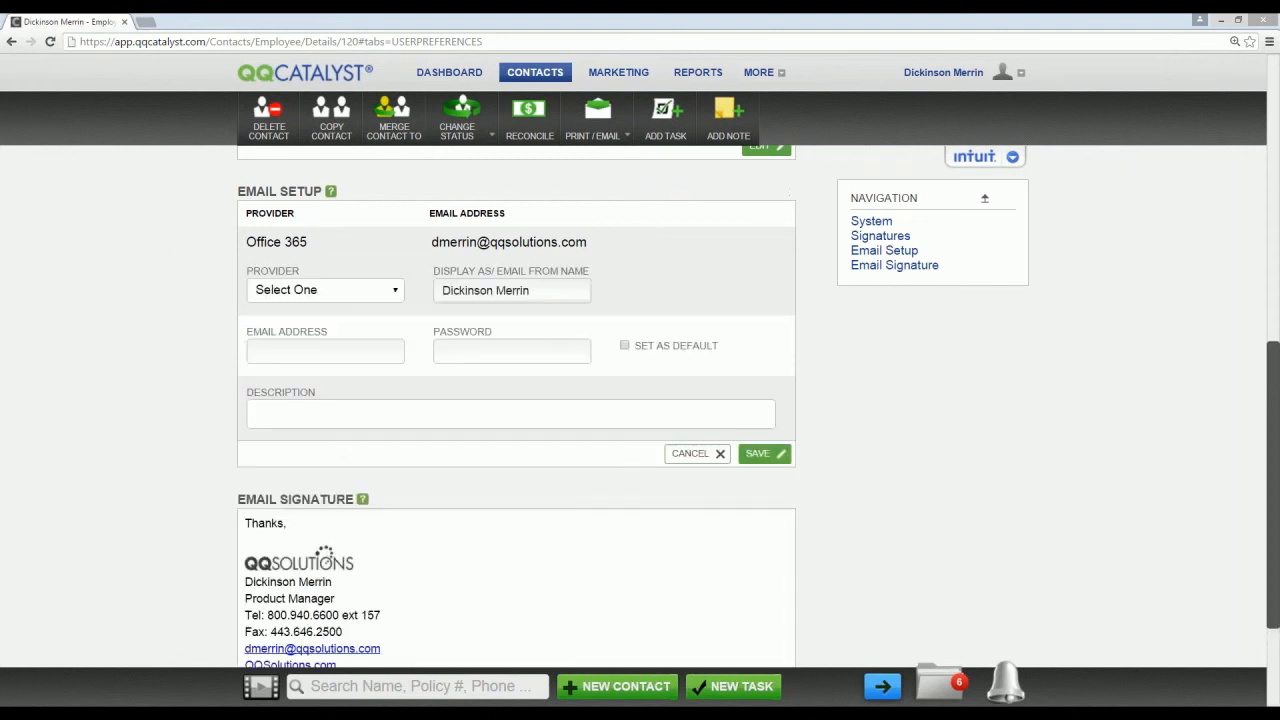
click(387, 244)
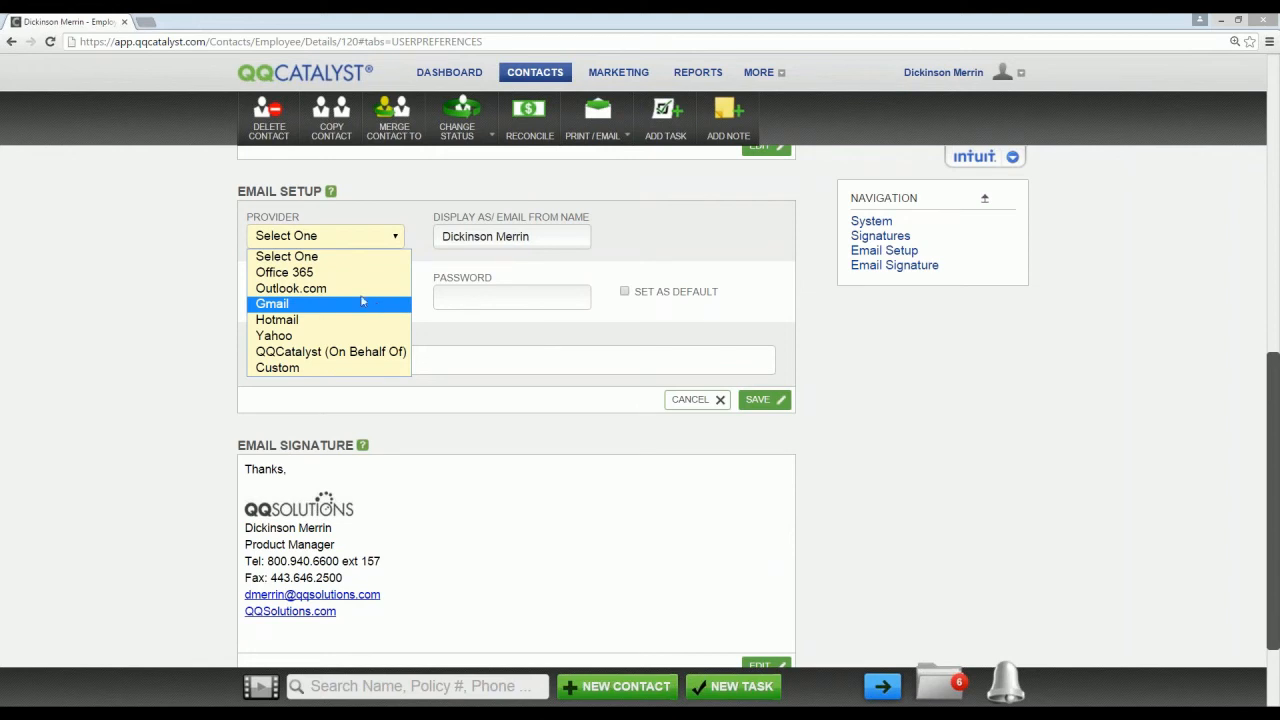
click(363, 367)
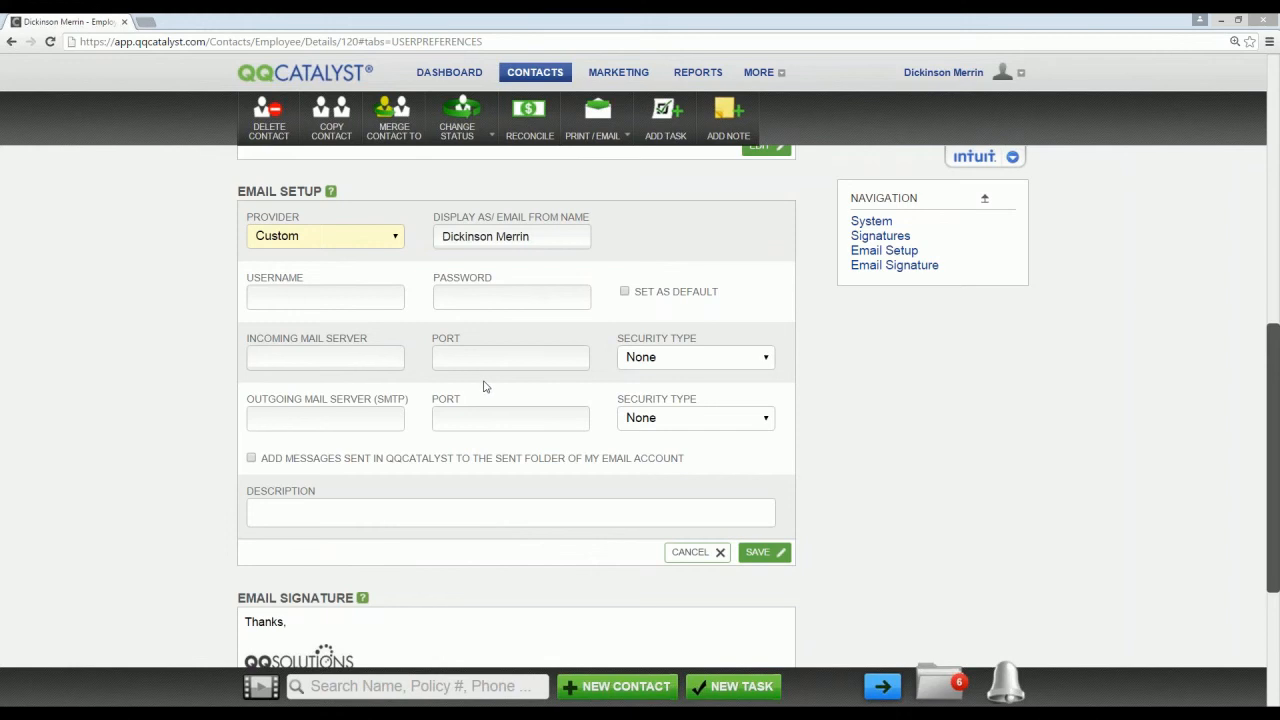
click(394, 239)
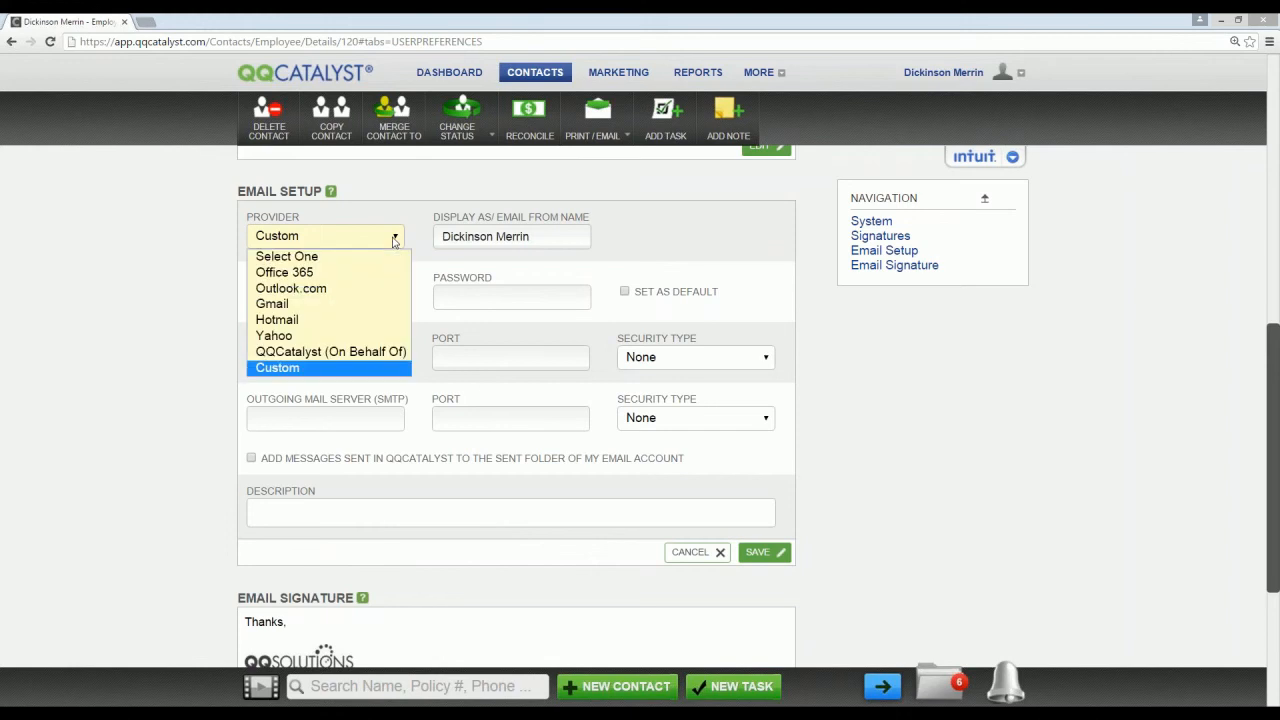
click(377, 274)
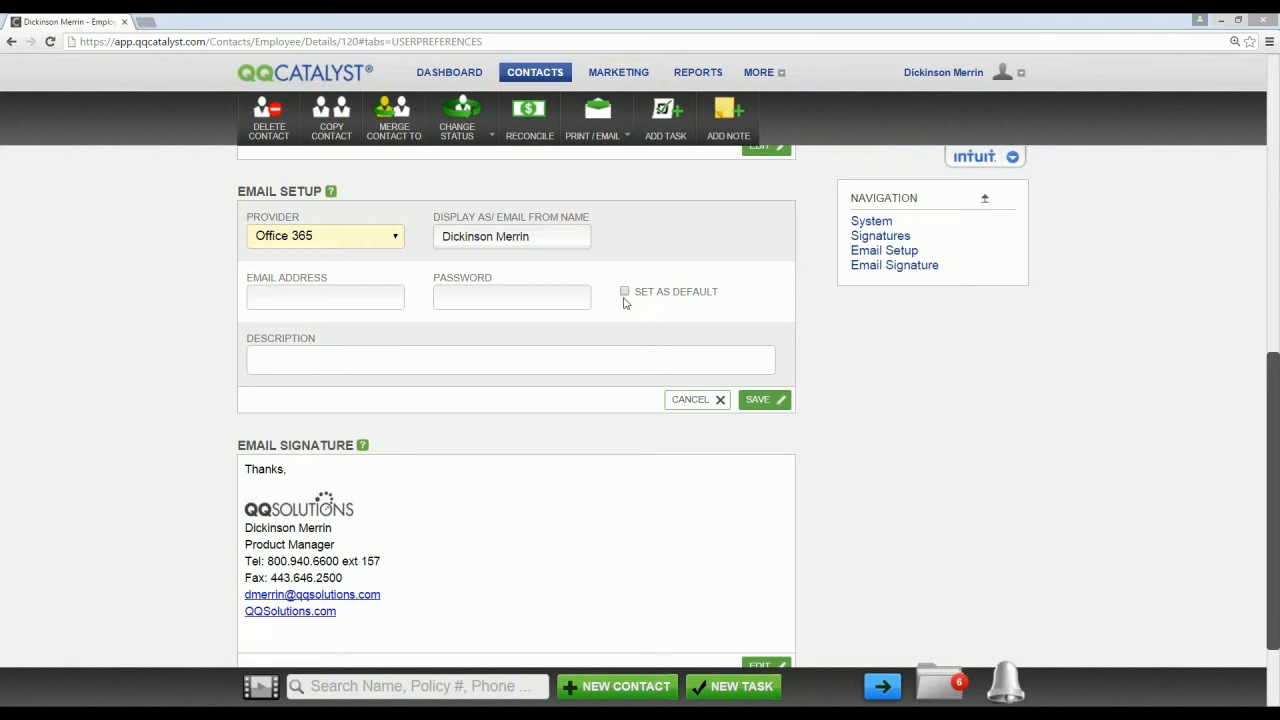
click(376, 236)
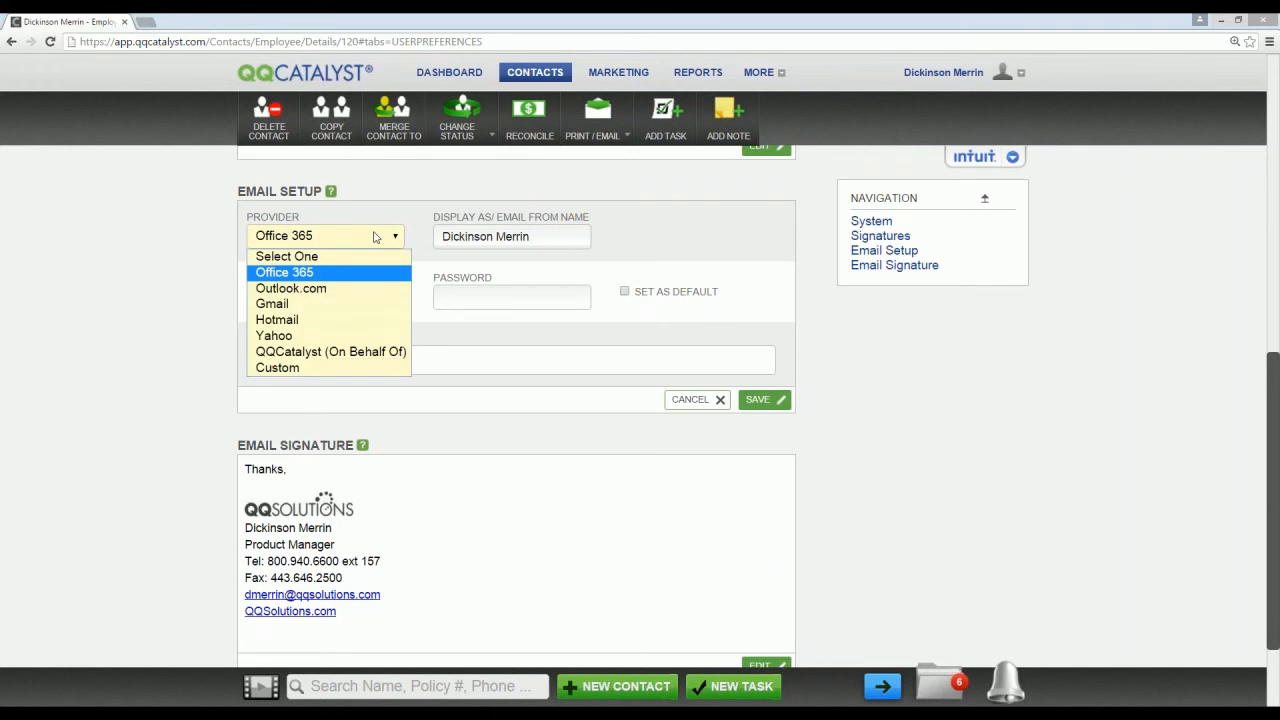
click(727, 321)
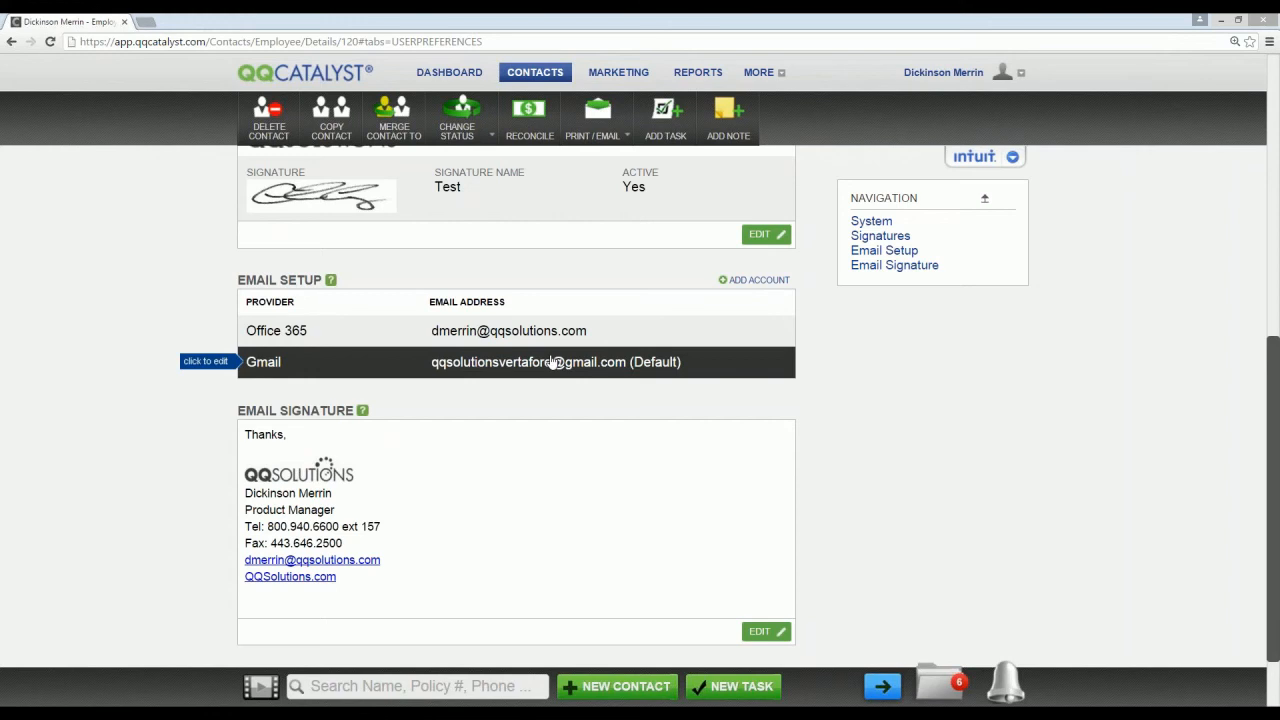
Step: Remove the existing default Gmail account from the email setup without giving a reason
click(553, 363)
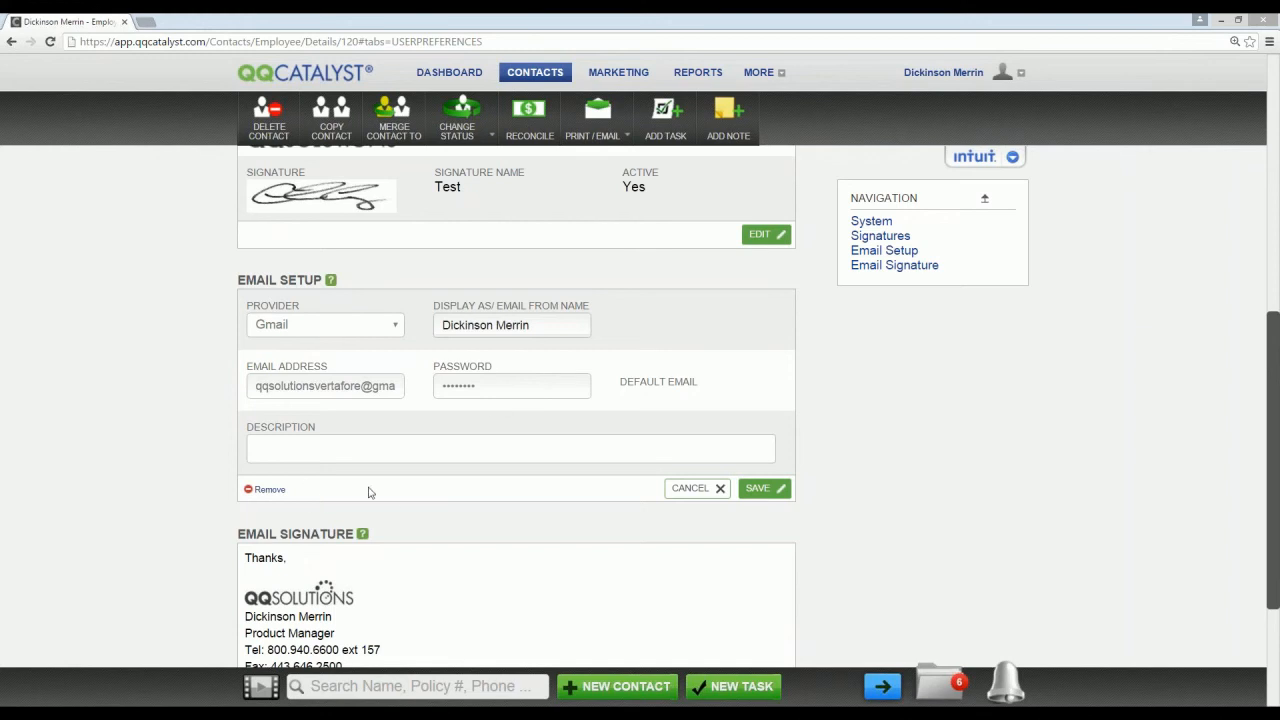
click(268, 489)
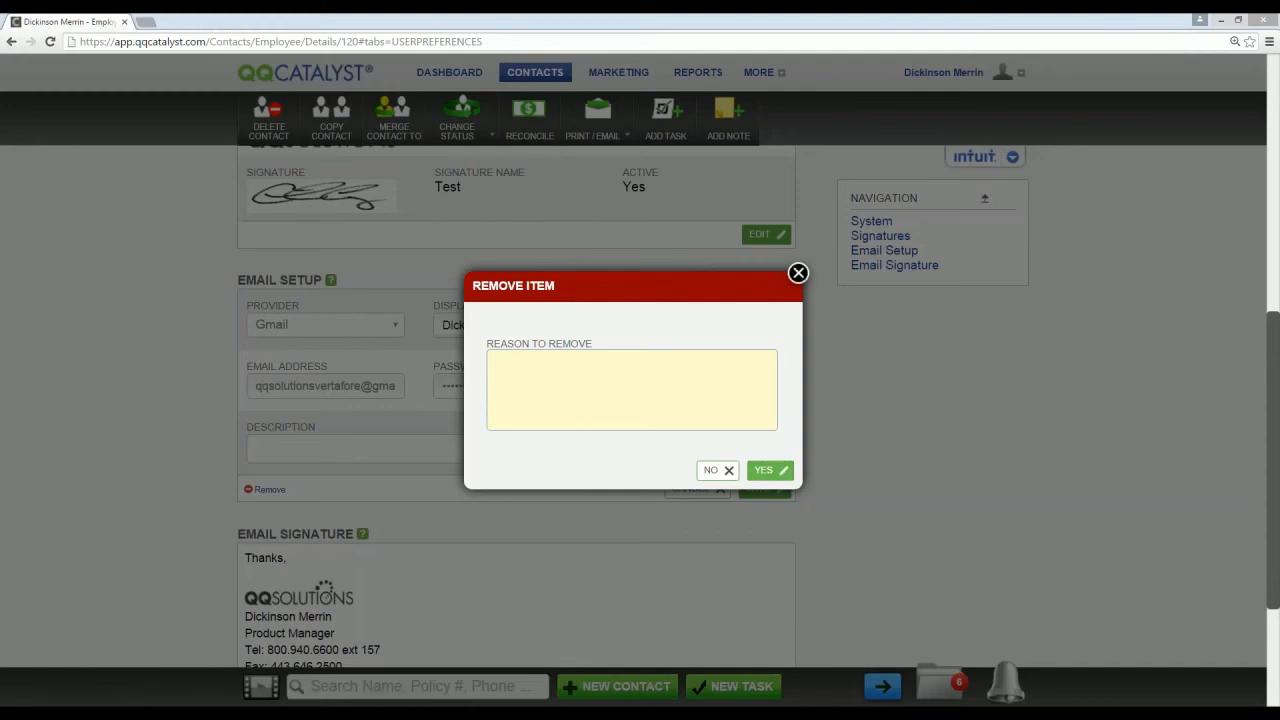
click(768, 470)
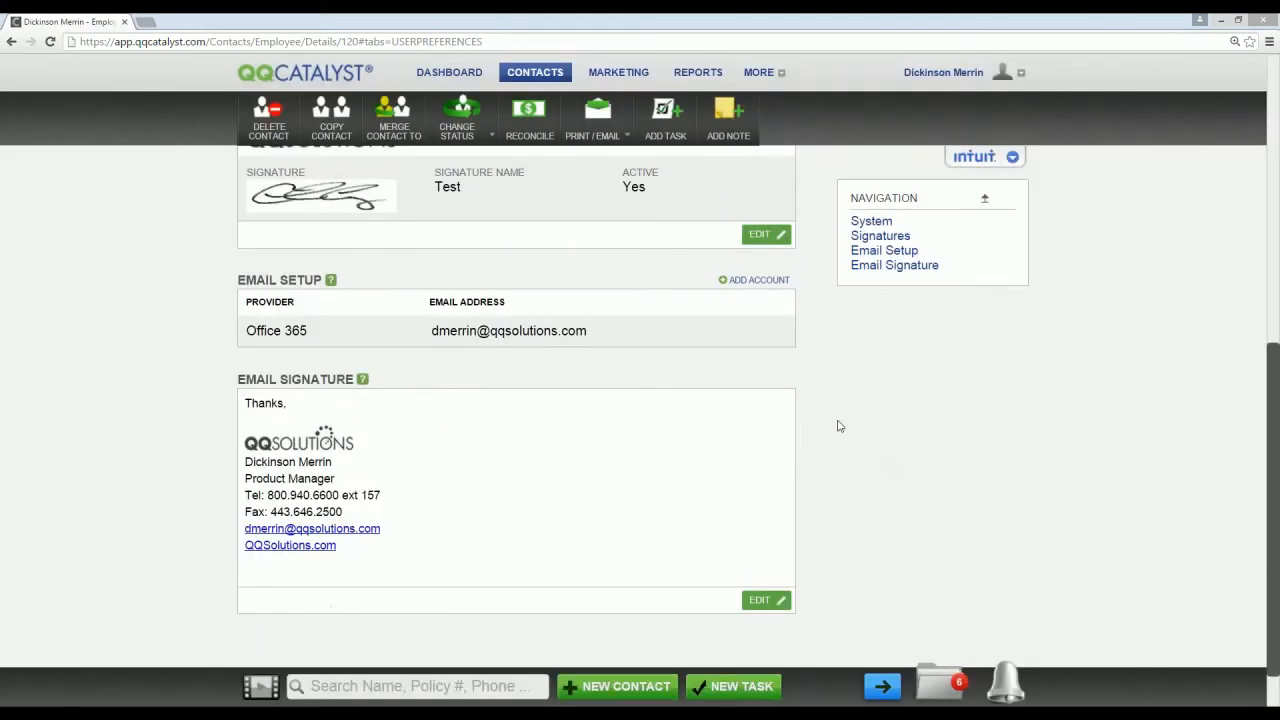
Step: Add a Gmail account to the email setup, authenticate it by allowing QQCatalyst offline access, and save it as the default
click(760, 280)
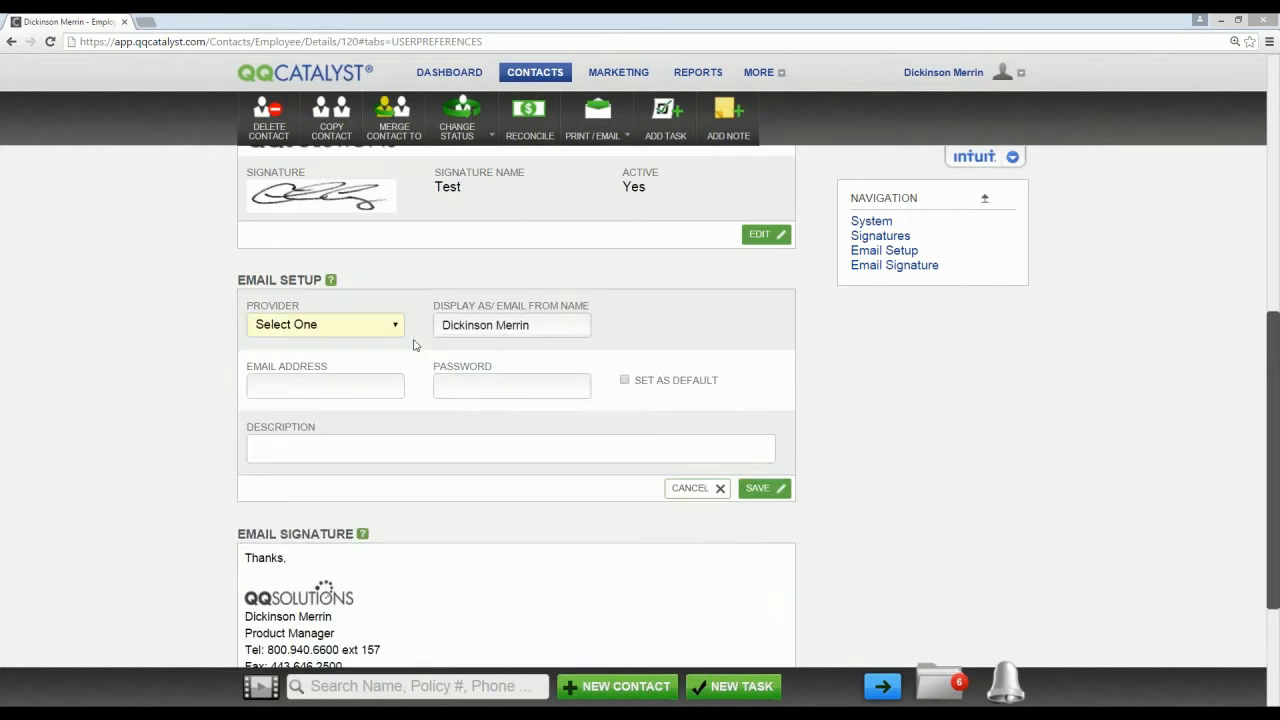
click(393, 325)
click(373, 393)
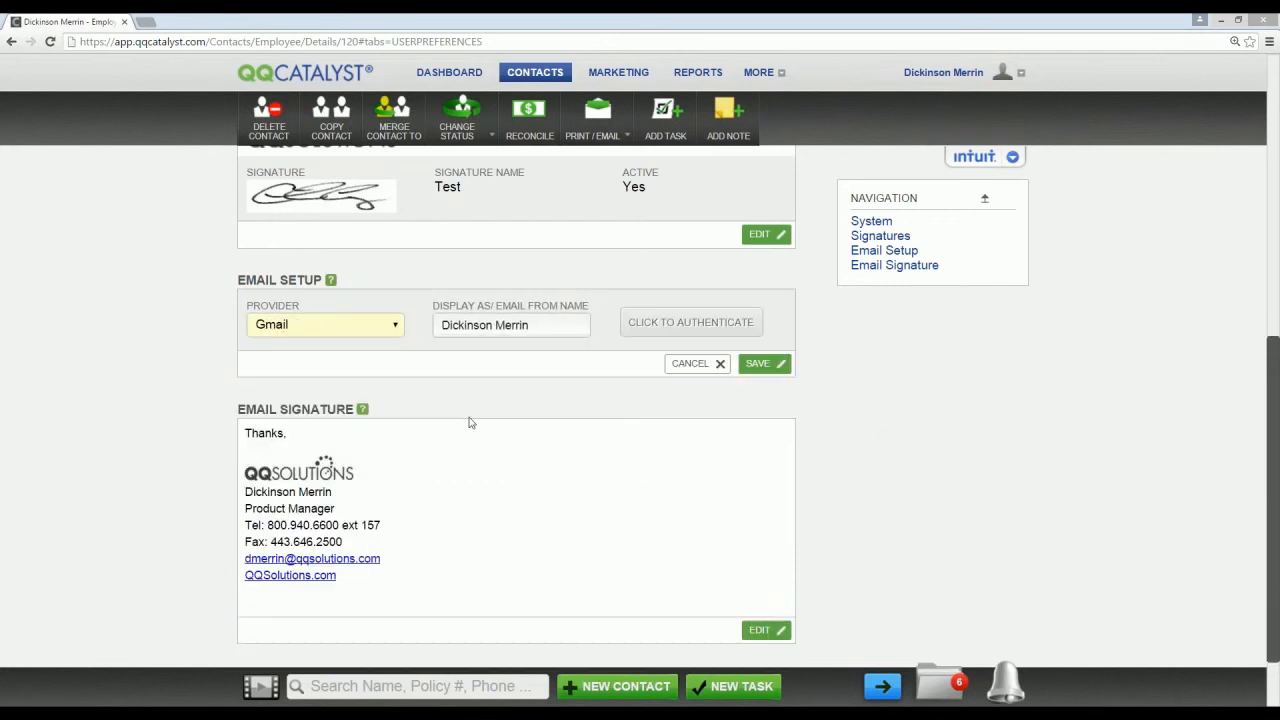
click(688, 322)
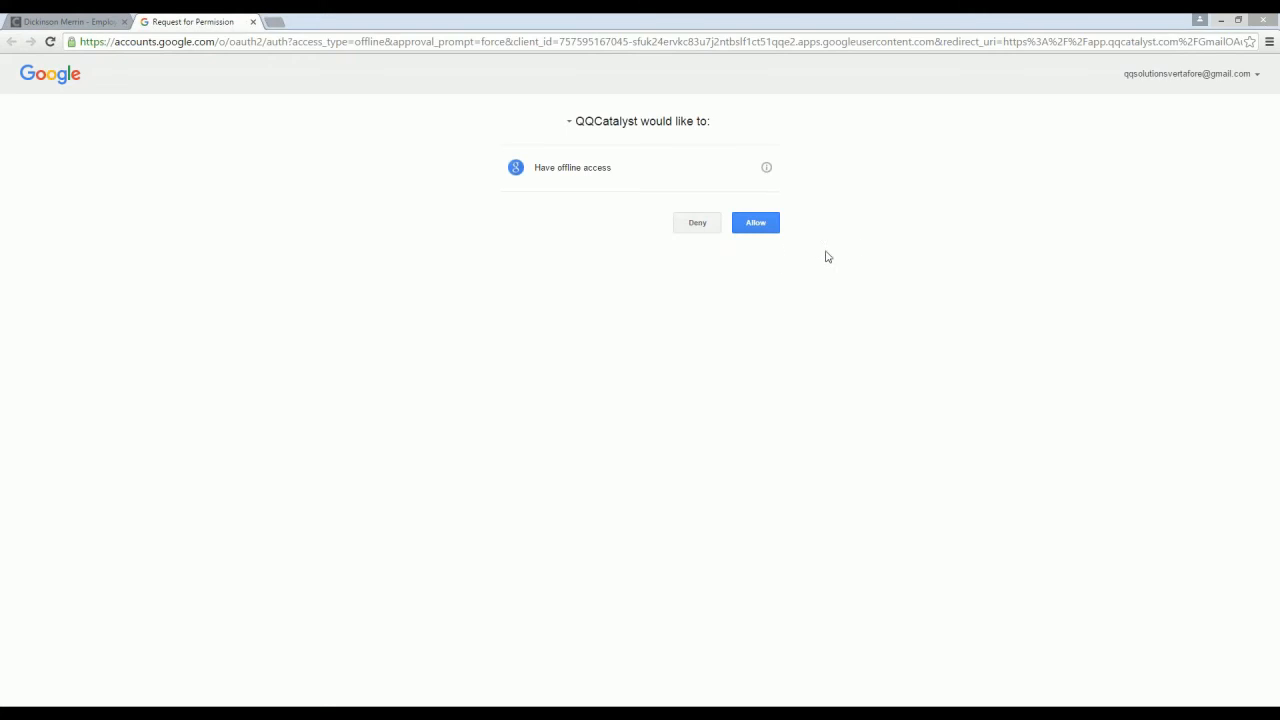
click(764, 229)
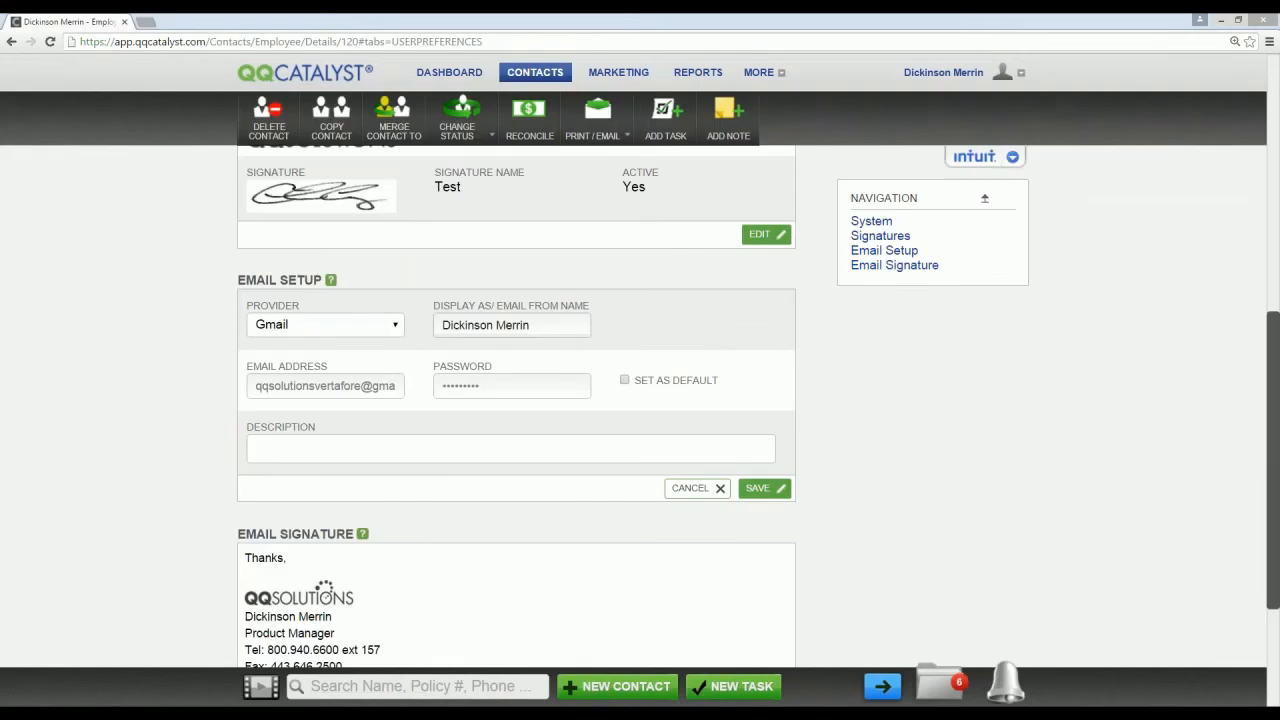
click(627, 380)
click(760, 488)
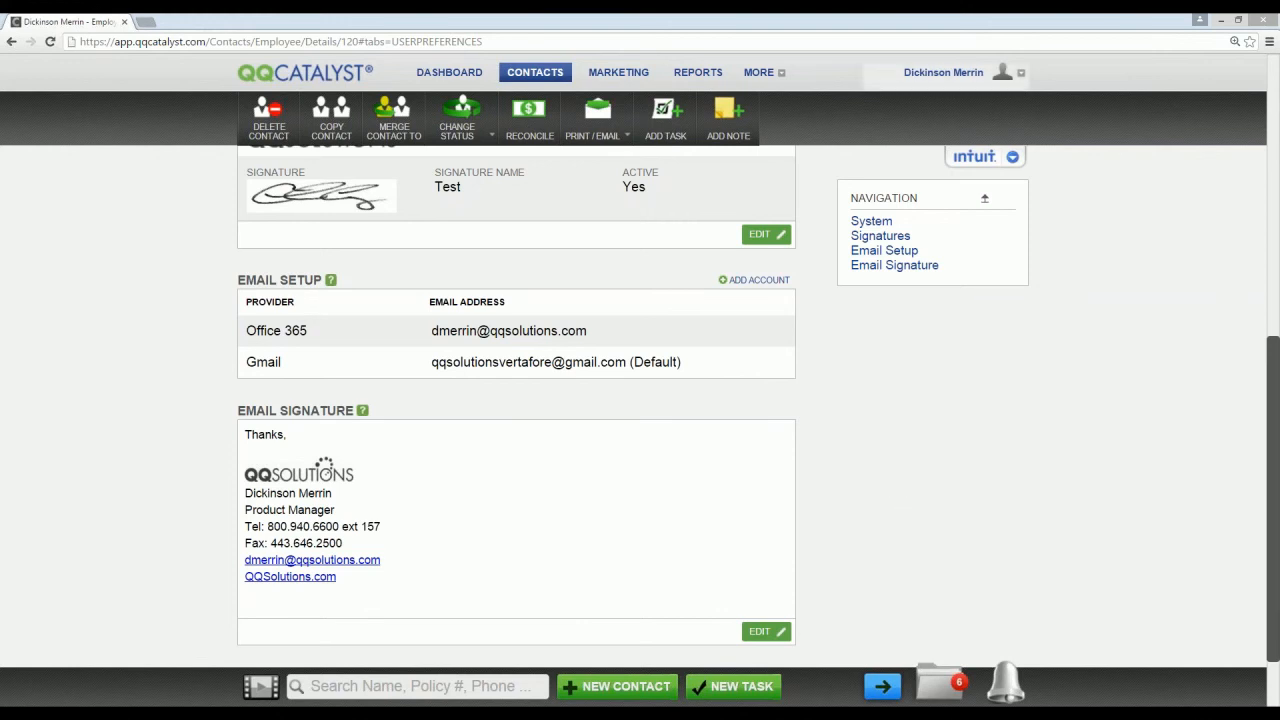
Step: Open the Mailroom (Beta) and check the account, folder and since-date filters, keeping the Gmail account's Inbox
click(950, 76)
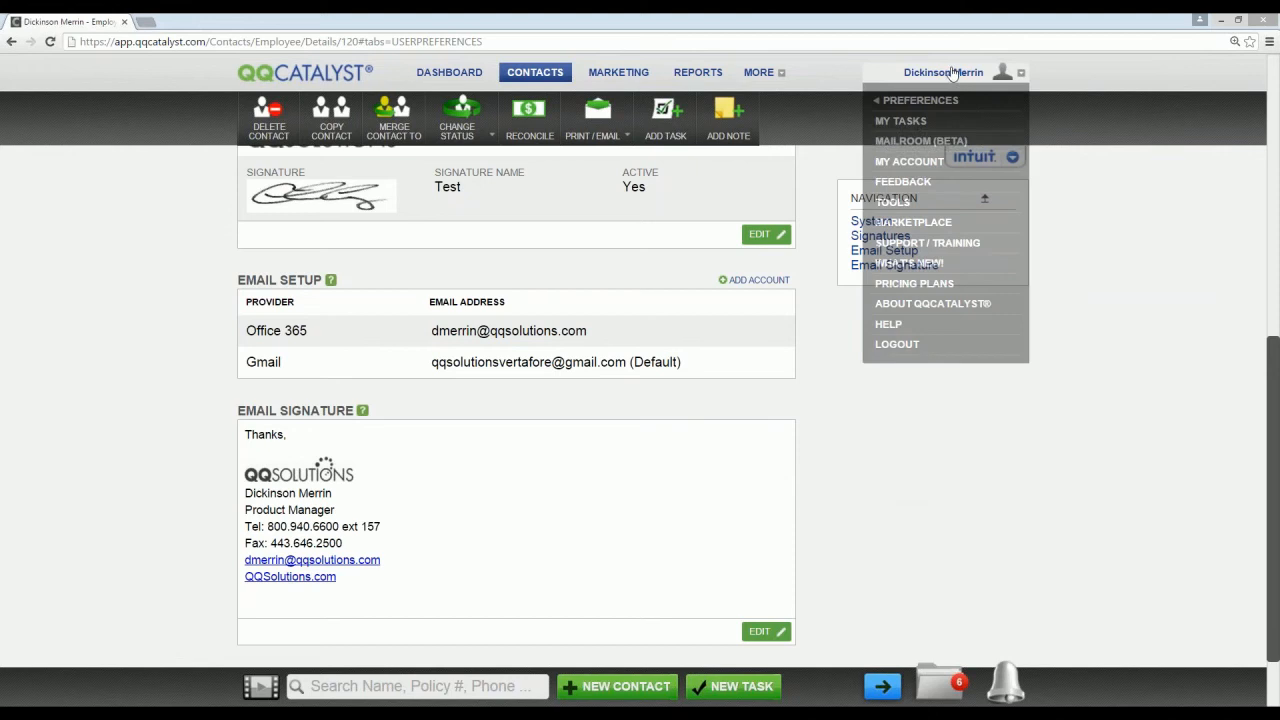
click(984, 144)
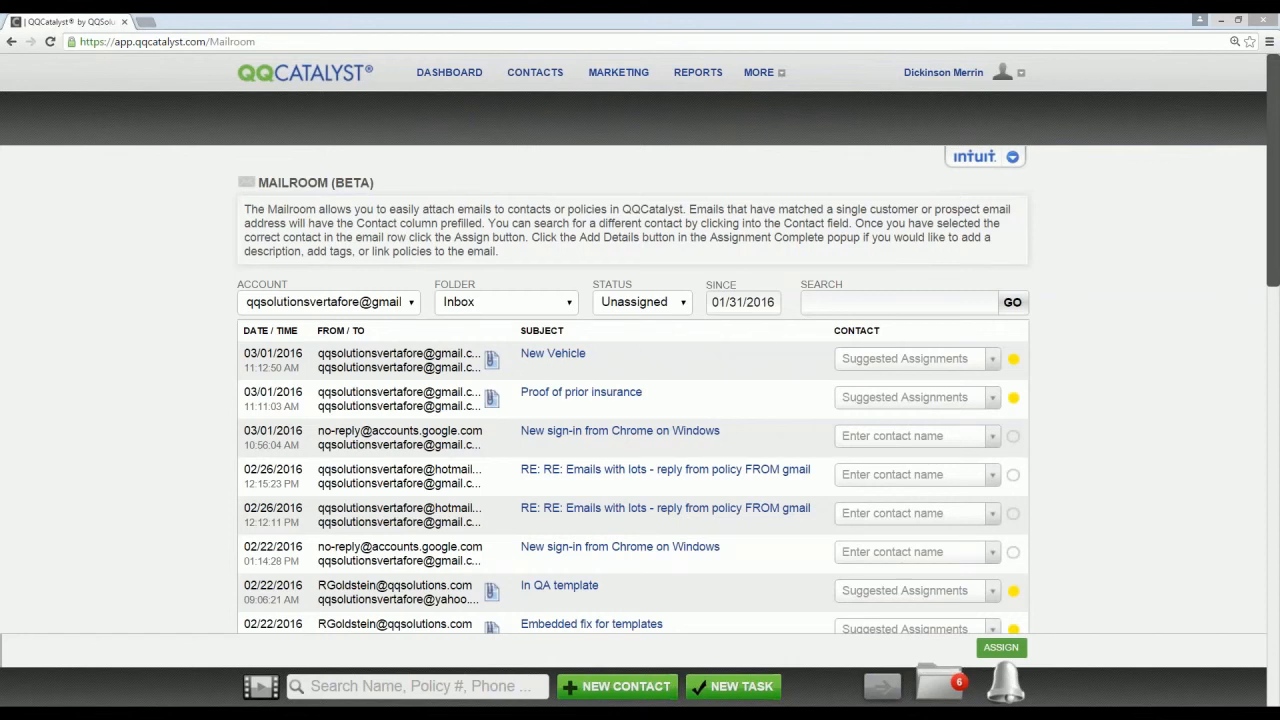
click(412, 303)
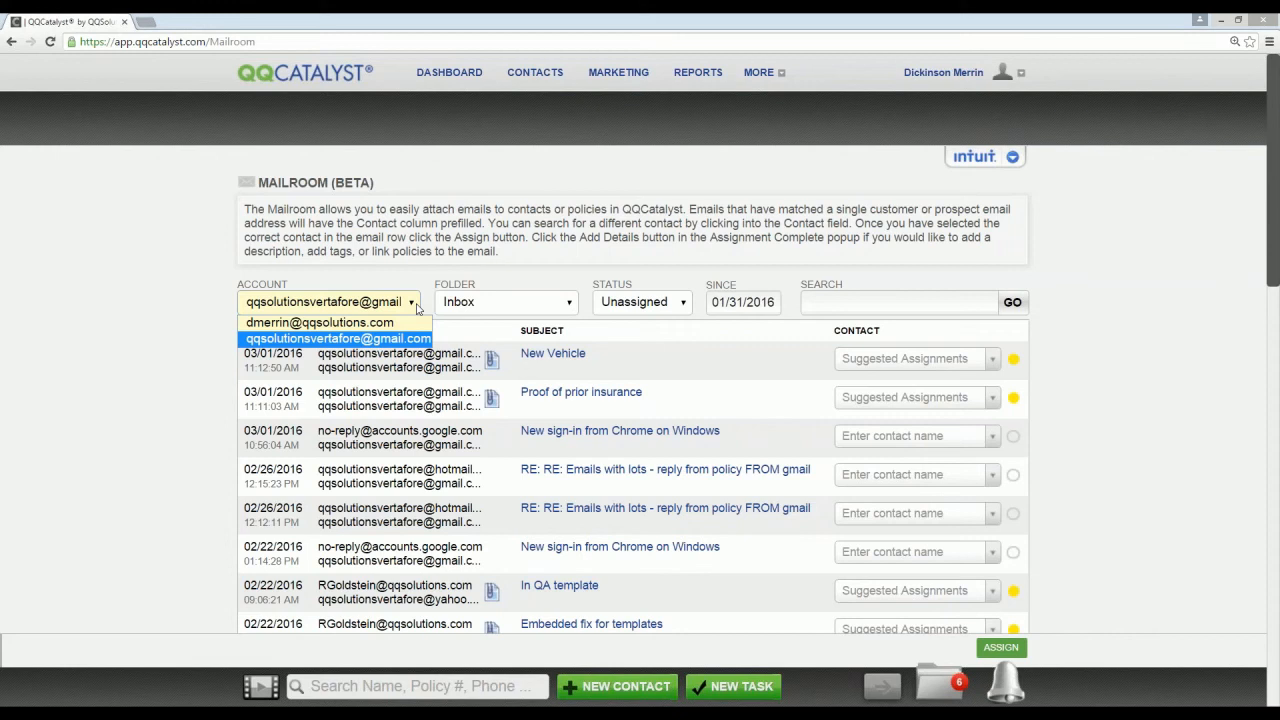
click(566, 304)
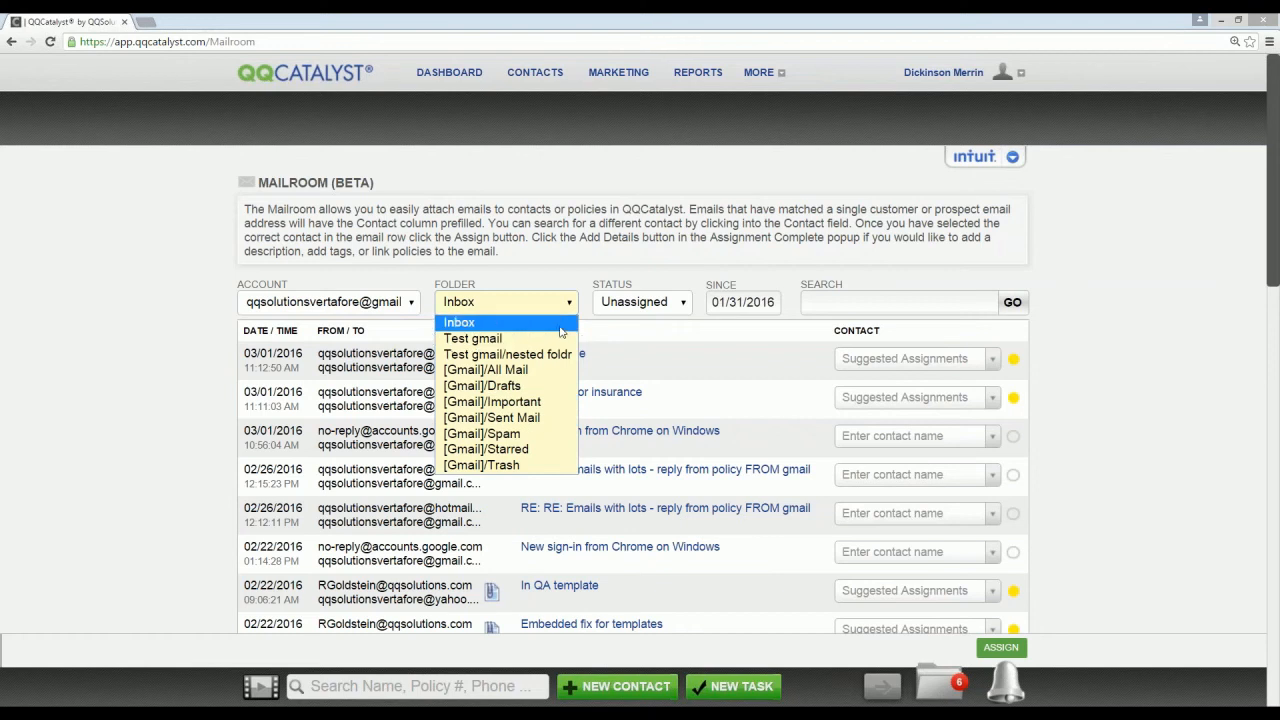
click(560, 323)
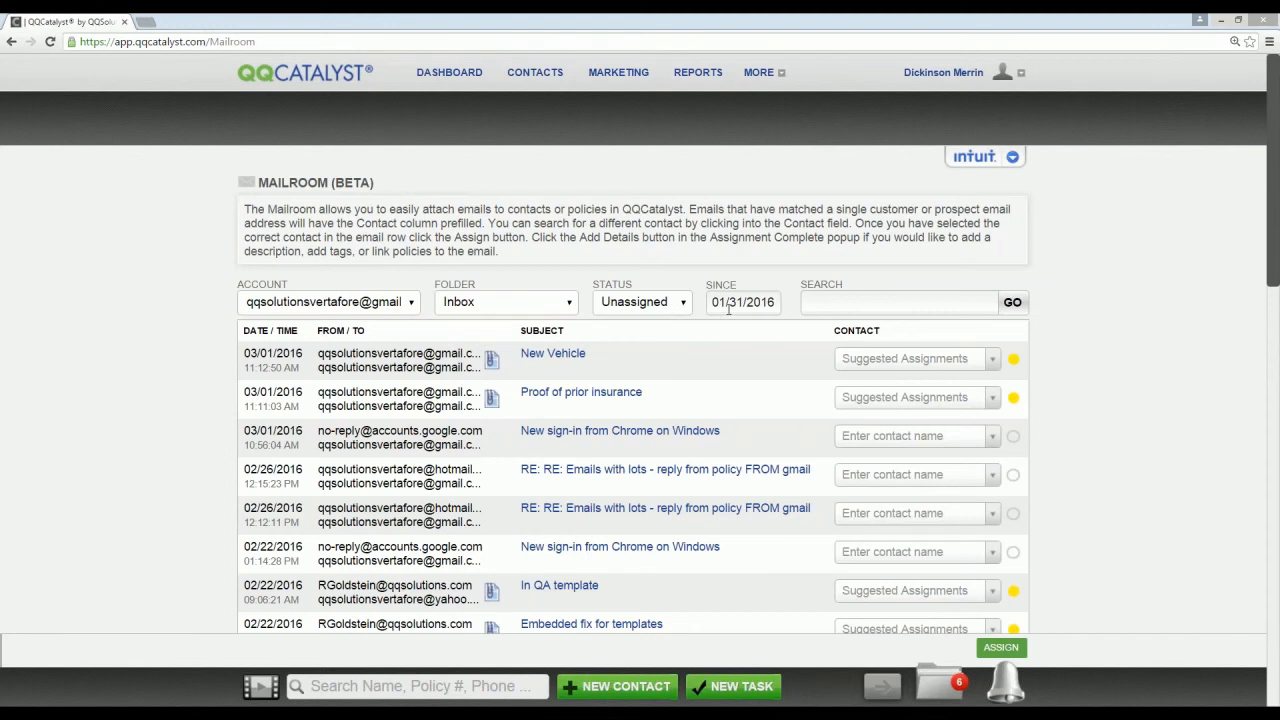
click(728, 305)
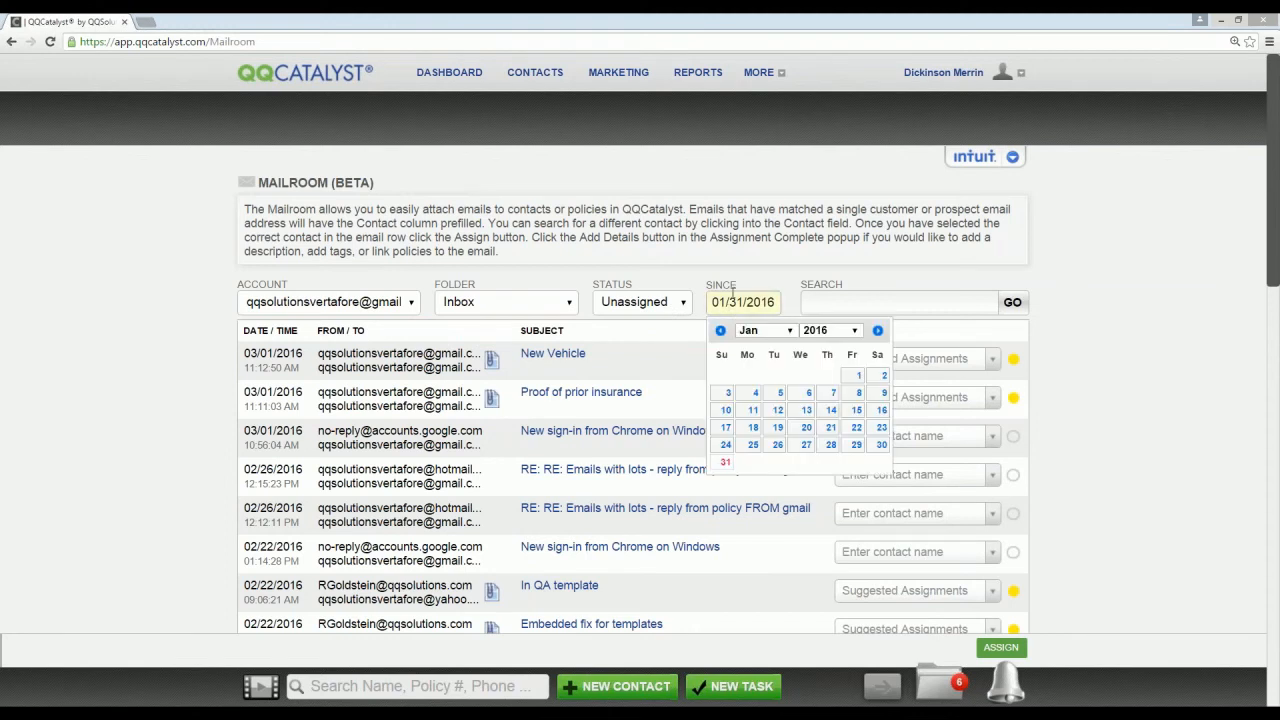
click(767, 281)
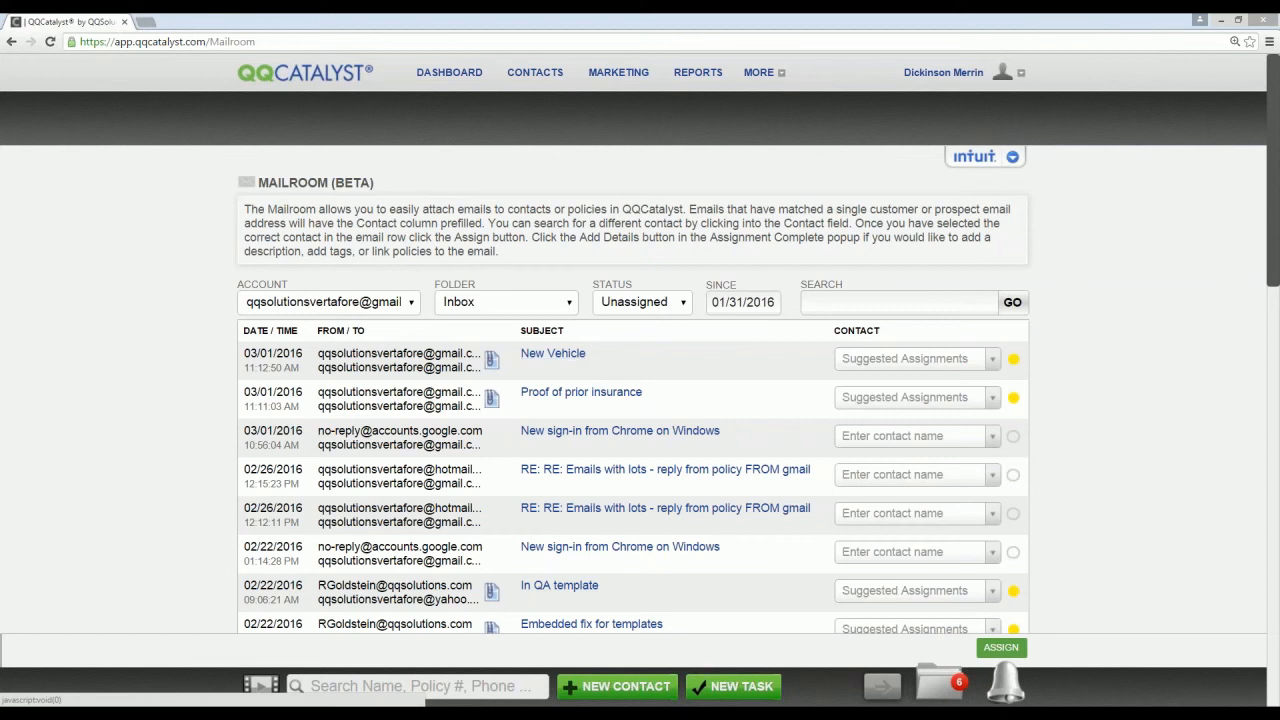
Step: Choose the first suggested assignment as the contact for the "New Vehicle" email
click(993, 360)
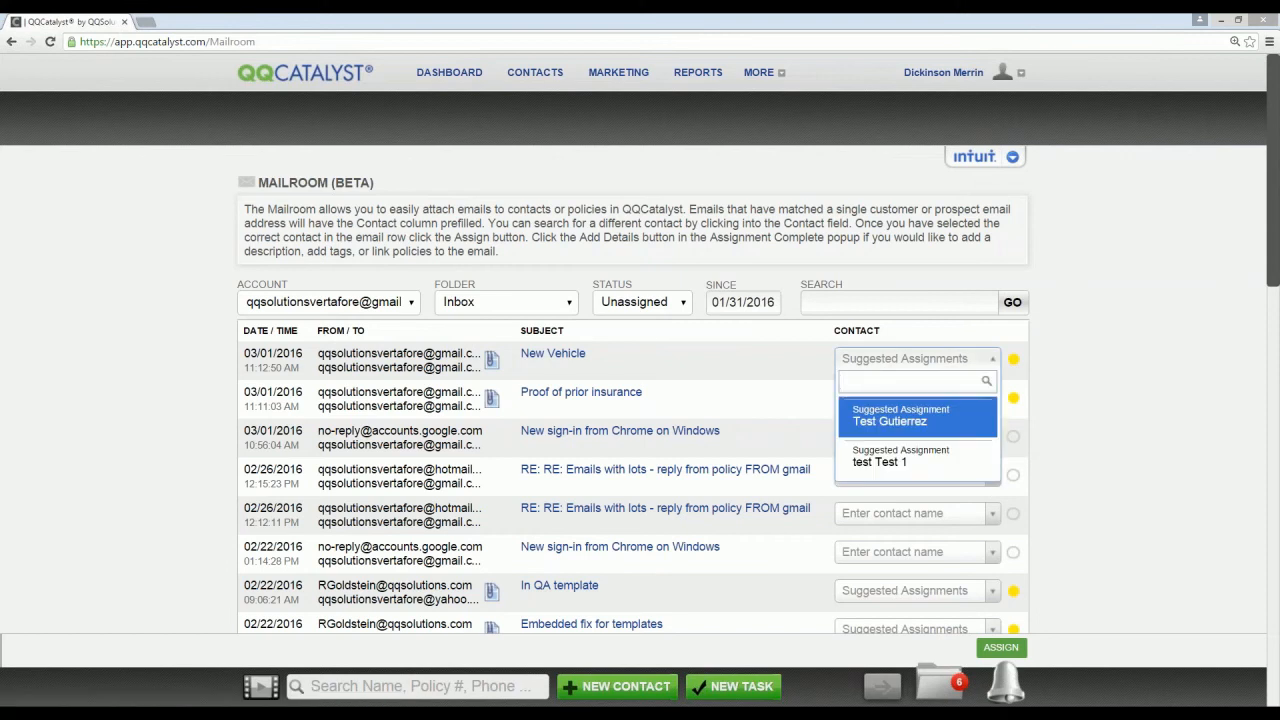
click(900, 418)
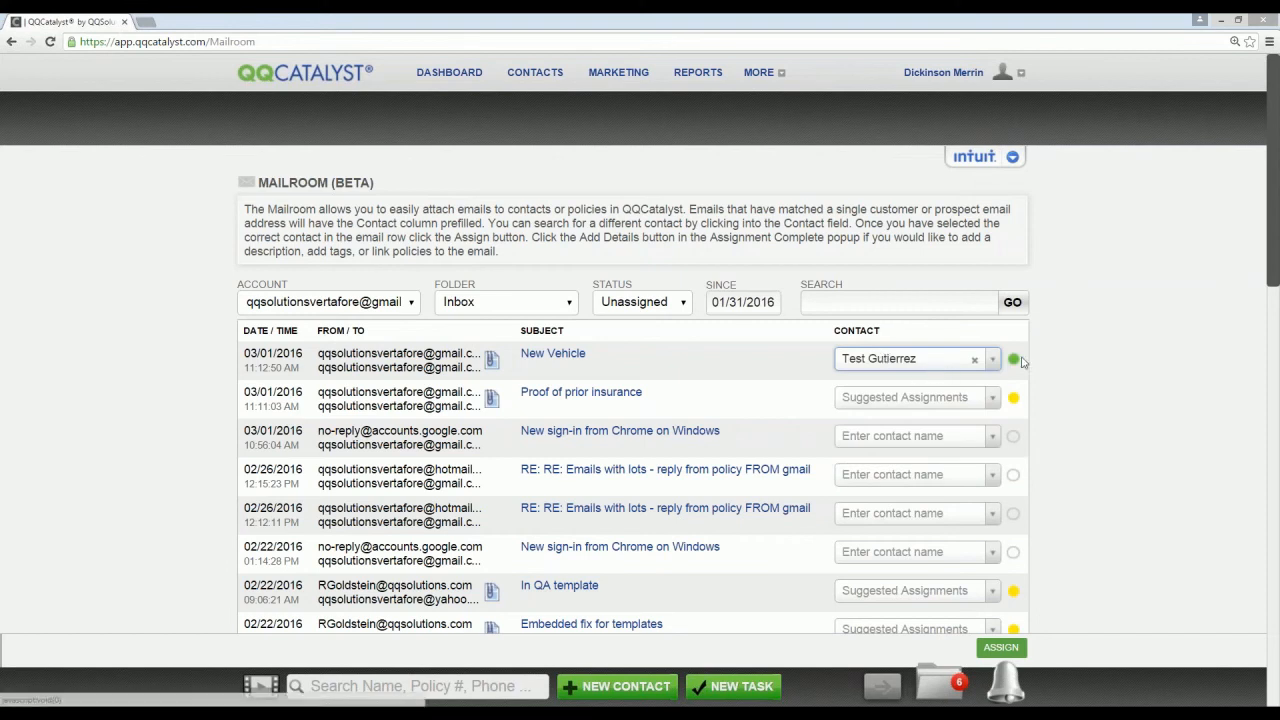
mouse_move(1015, 365)
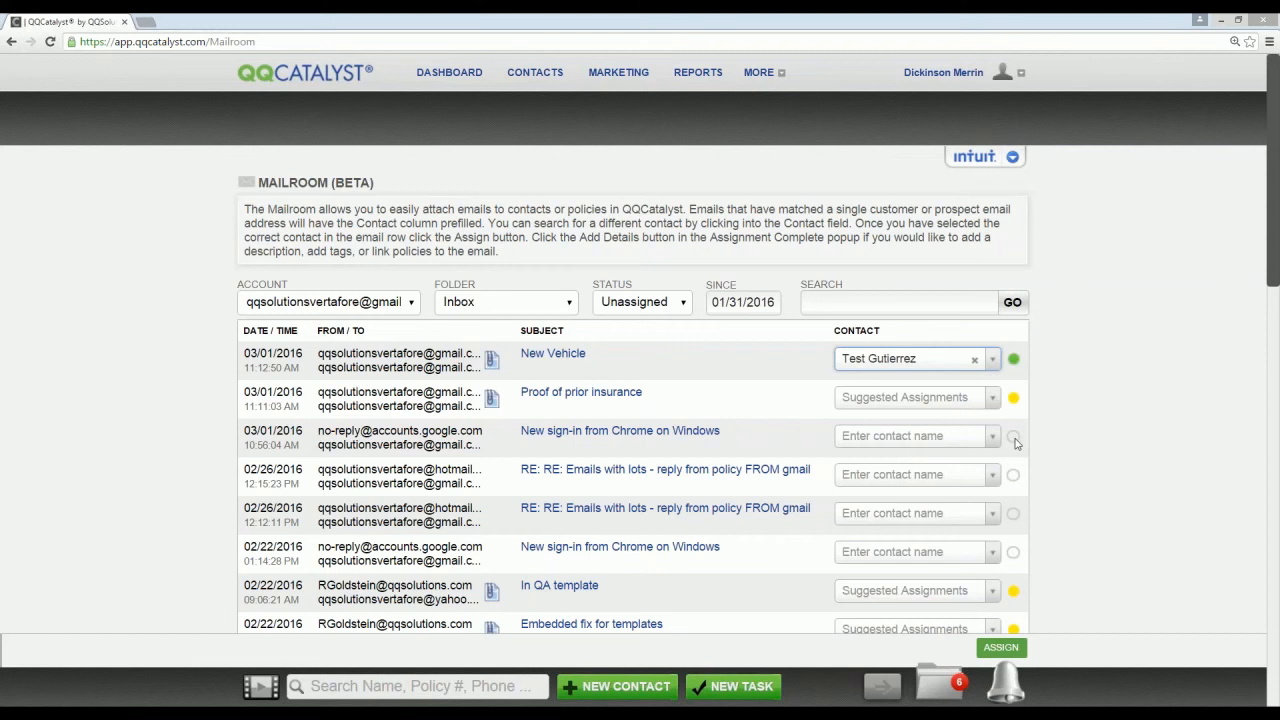
Step: Search the contacts by name for the 03/01/2016 "New sign-in from Chrome on Windows" email and select the first matching customer
click(947, 443)
text(john)
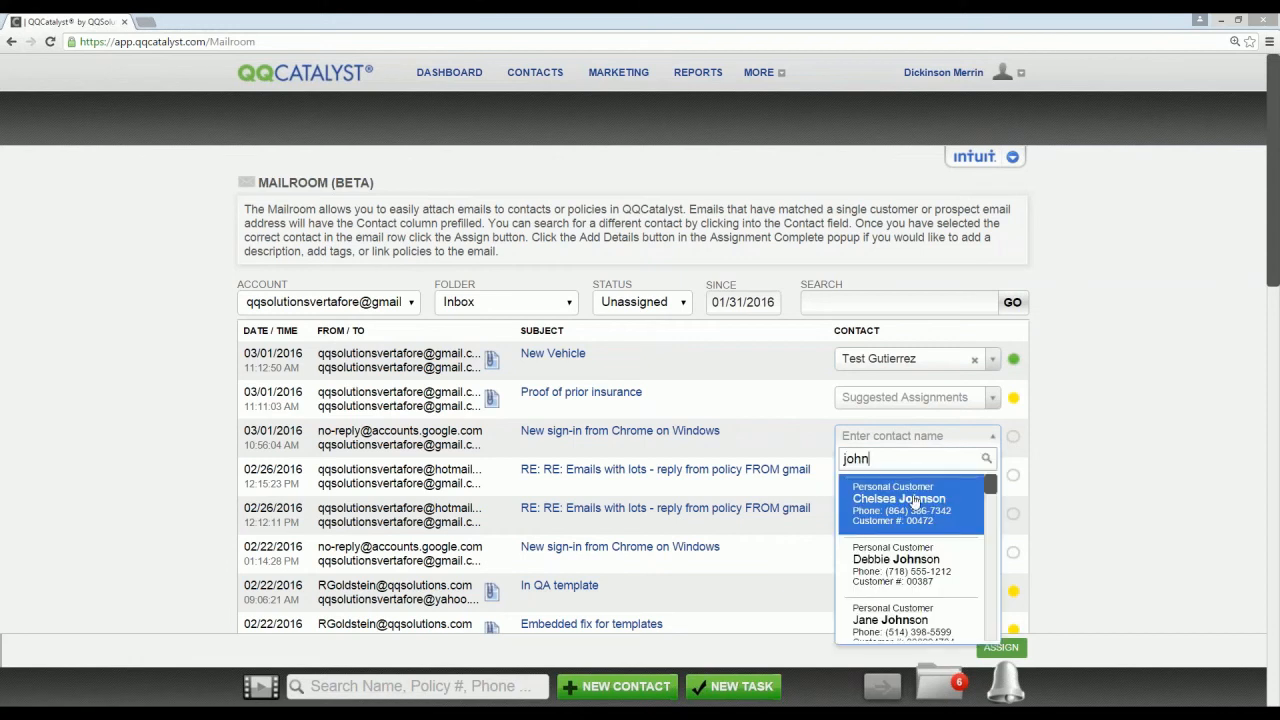
click(914, 503)
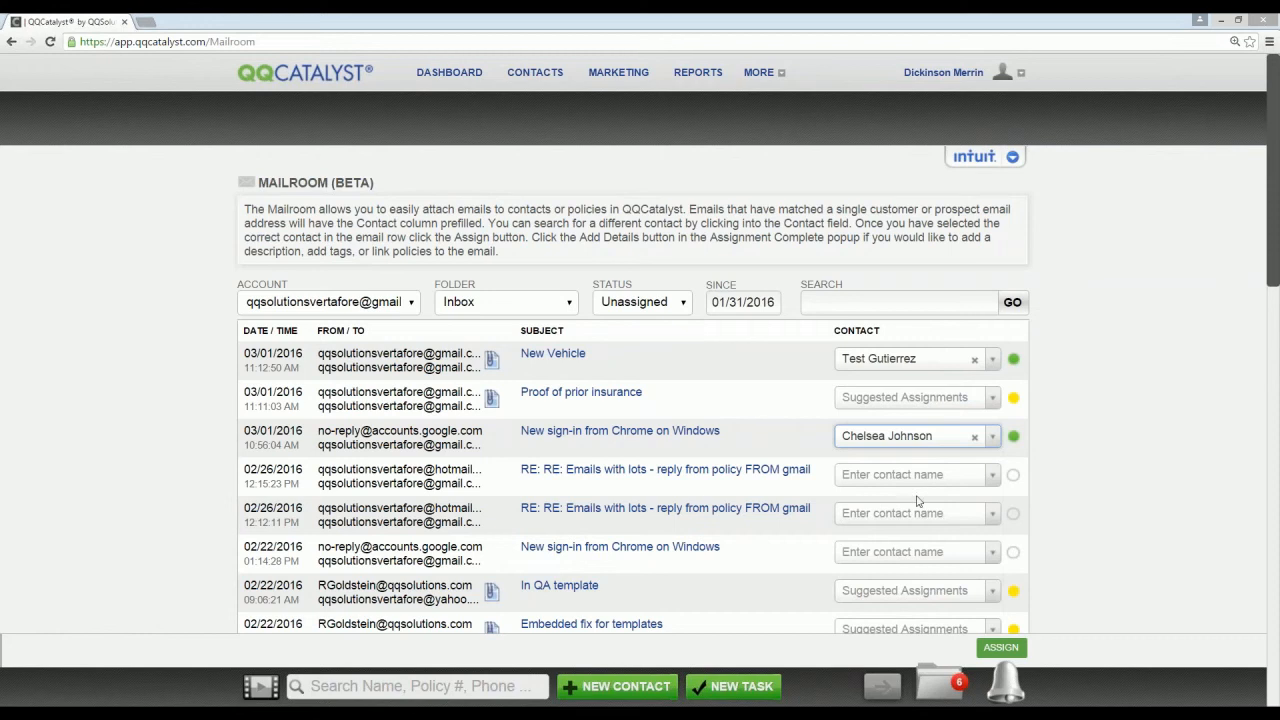
Step: Review the contact assignments and status markers of the older unassigned emails in the Mailroom
scroll(1074, 503, down, 3)
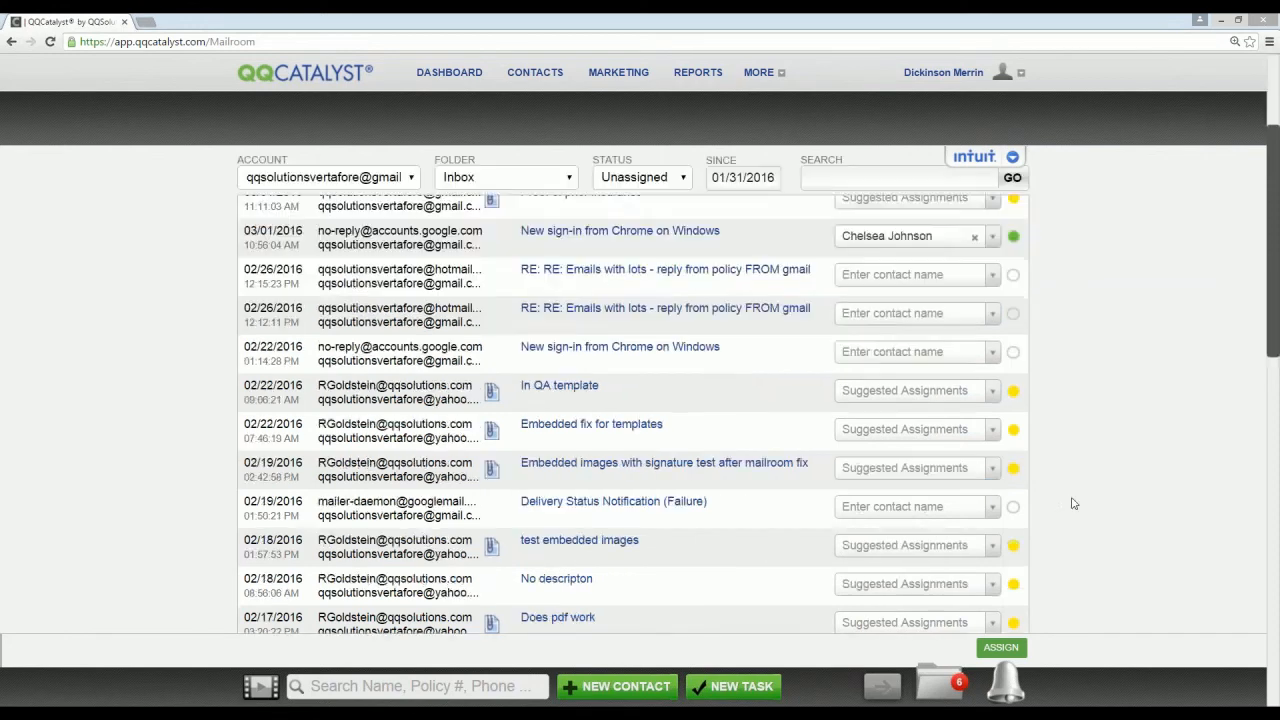
scroll(1074, 503, down, 10)
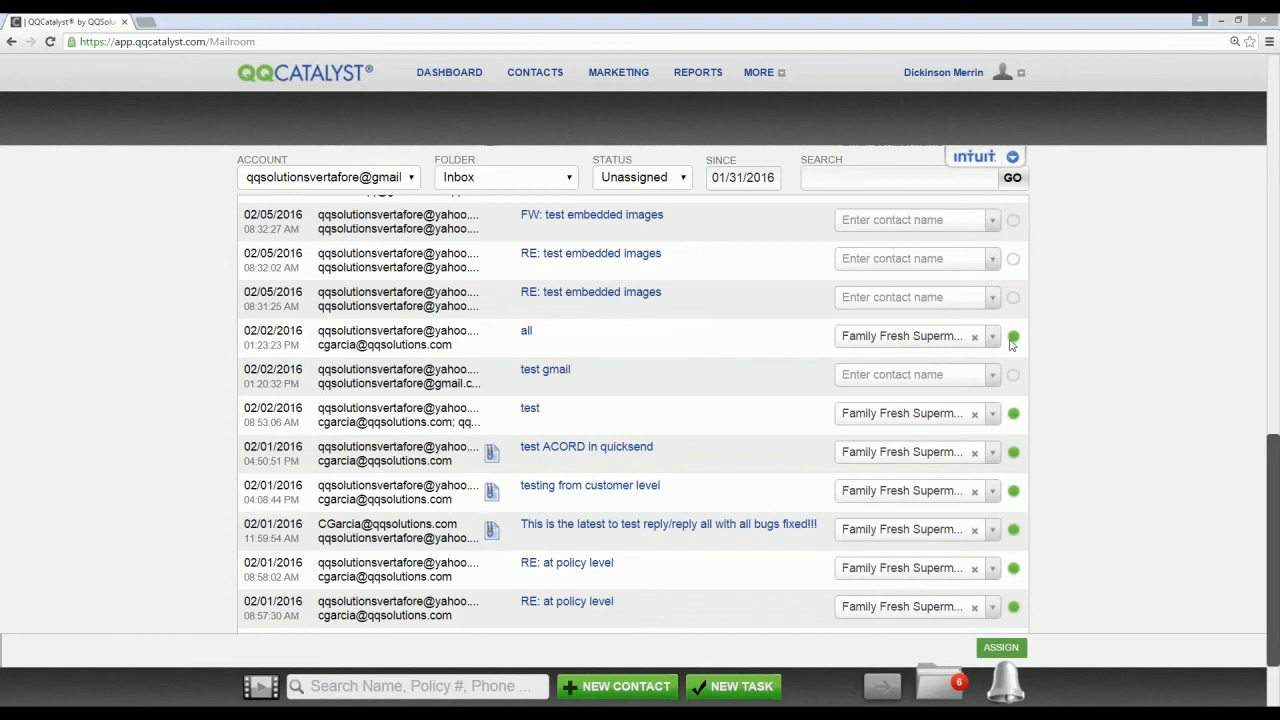
mouse_move(1012, 340)
scroll(1142, 432, up, 3)
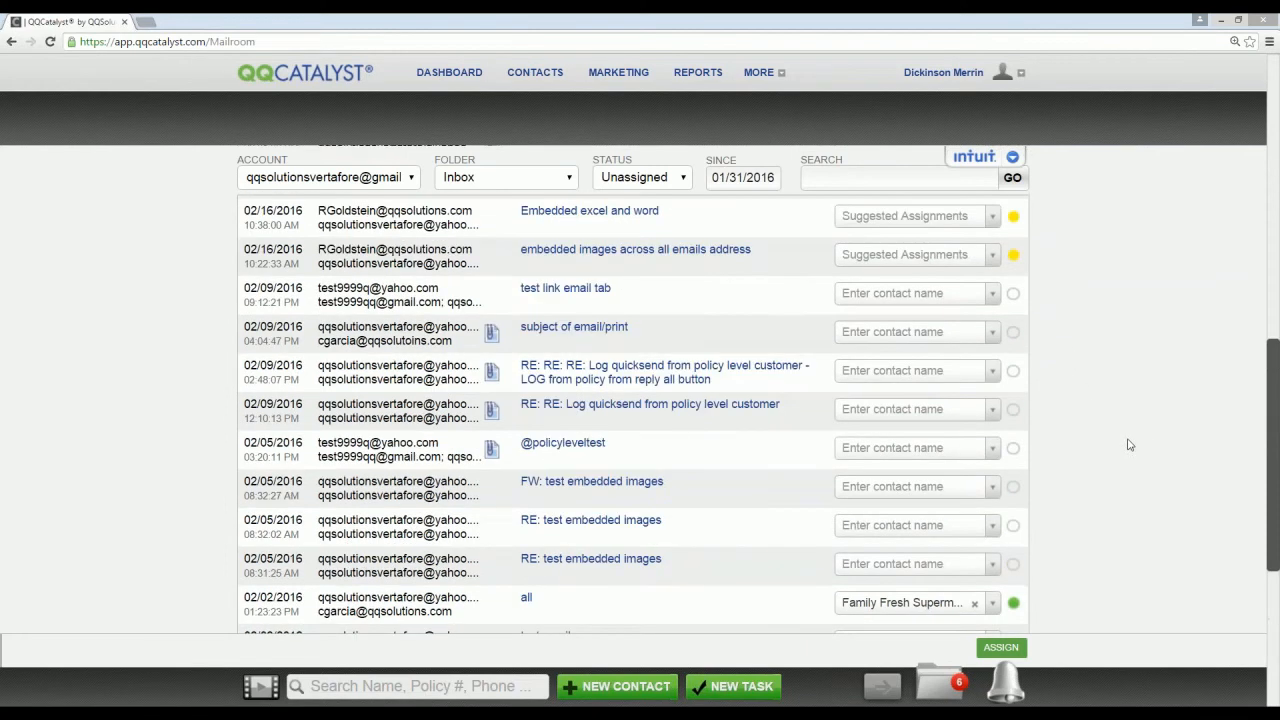
Step: Assign the matched emails to their contacts and tag the "New Vehicle" email with Inspection, Inspection Photo and Renewal in its details
click(1000, 647)
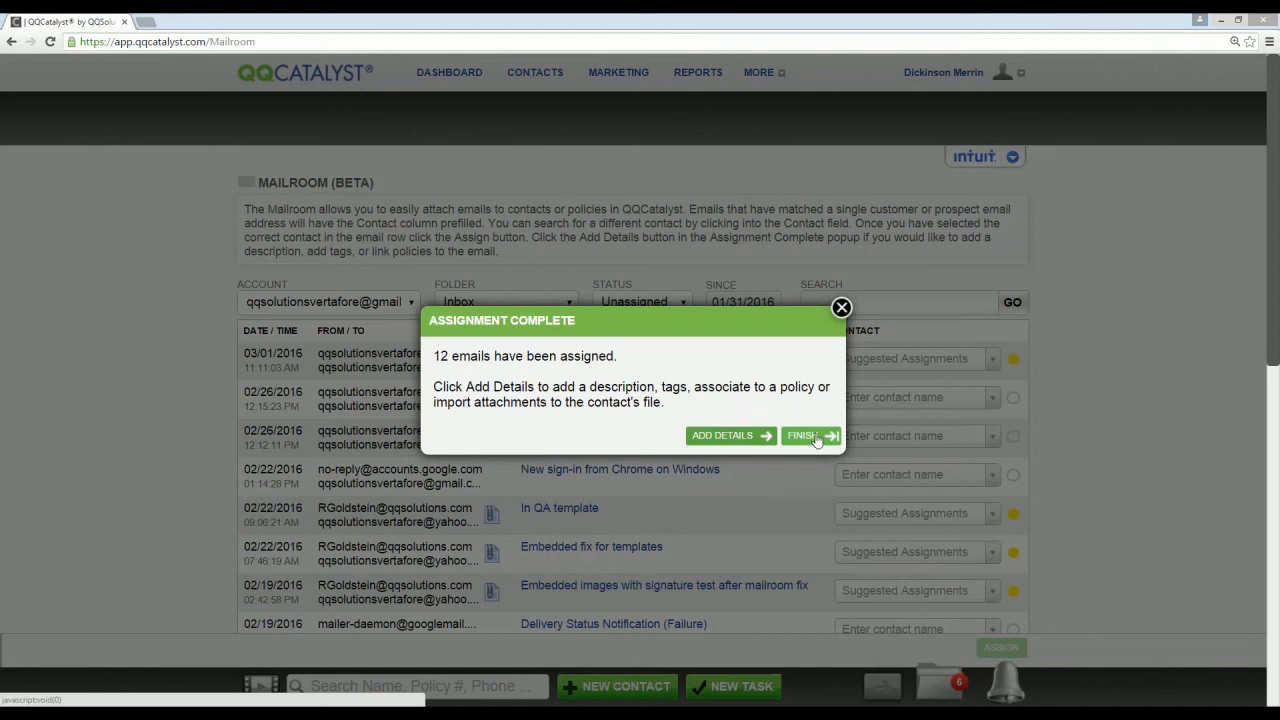
click(742, 438)
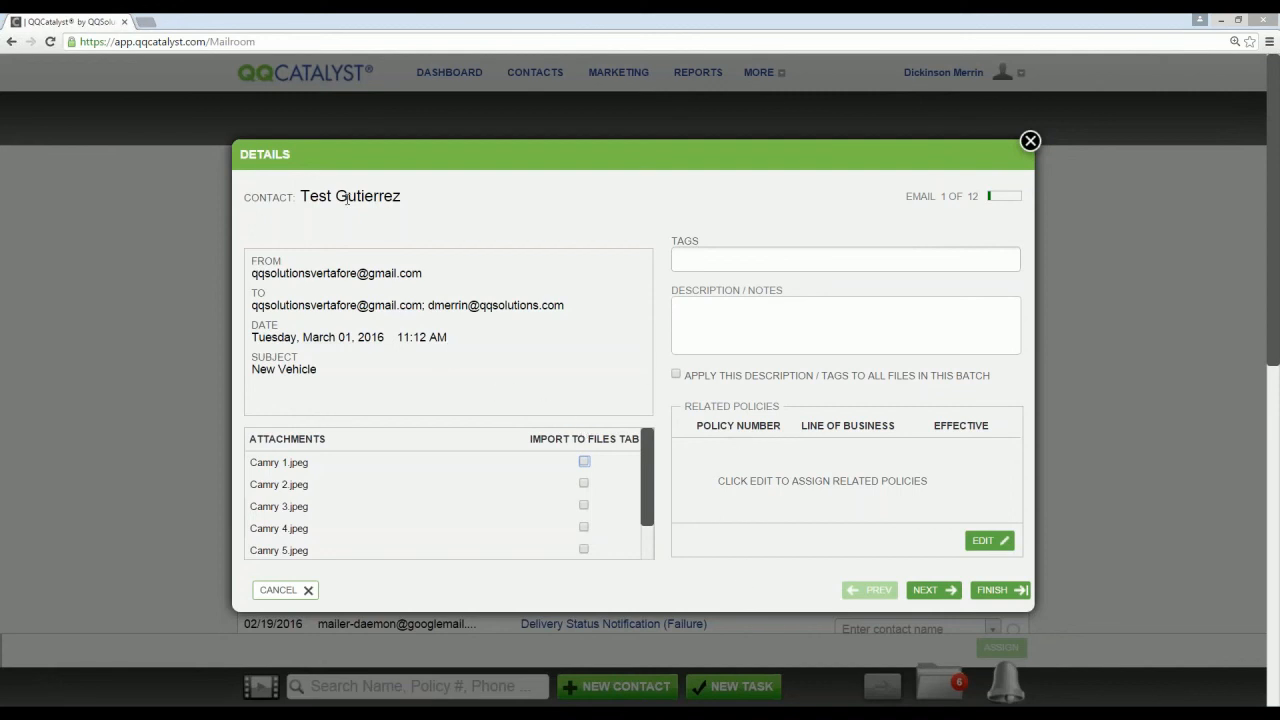
click(756, 260)
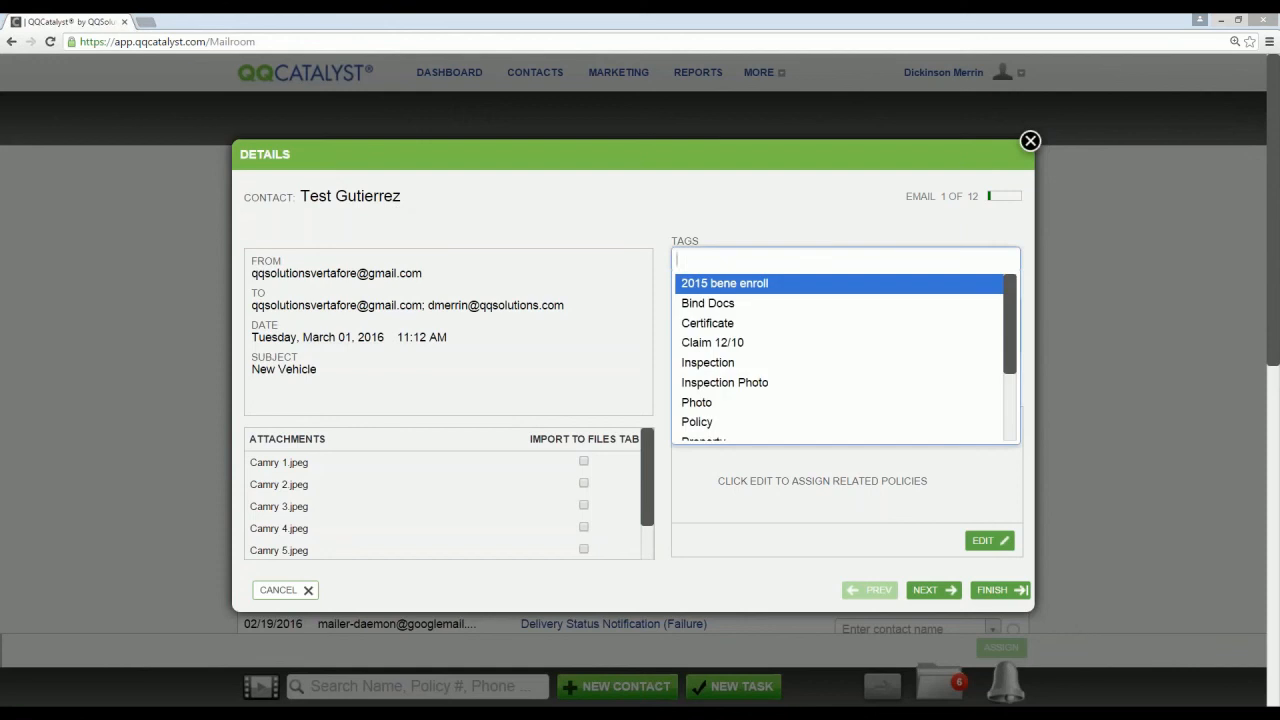
click(739, 364)
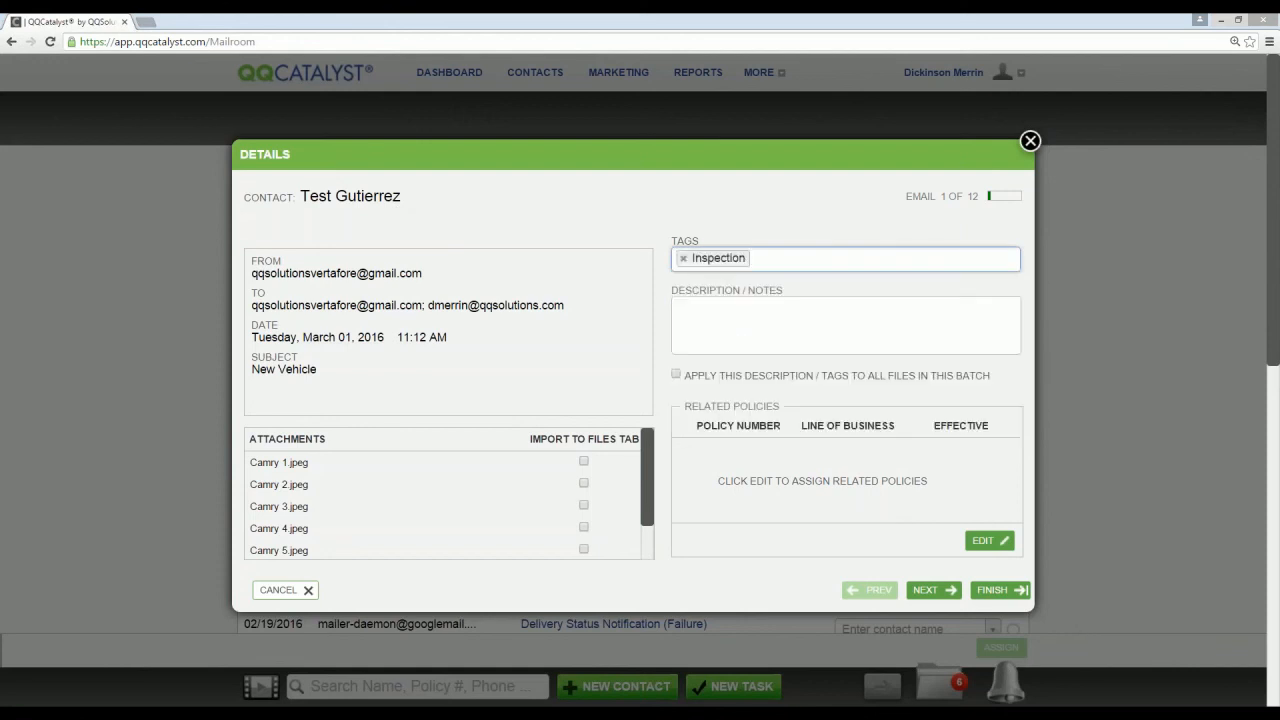
click(766, 363)
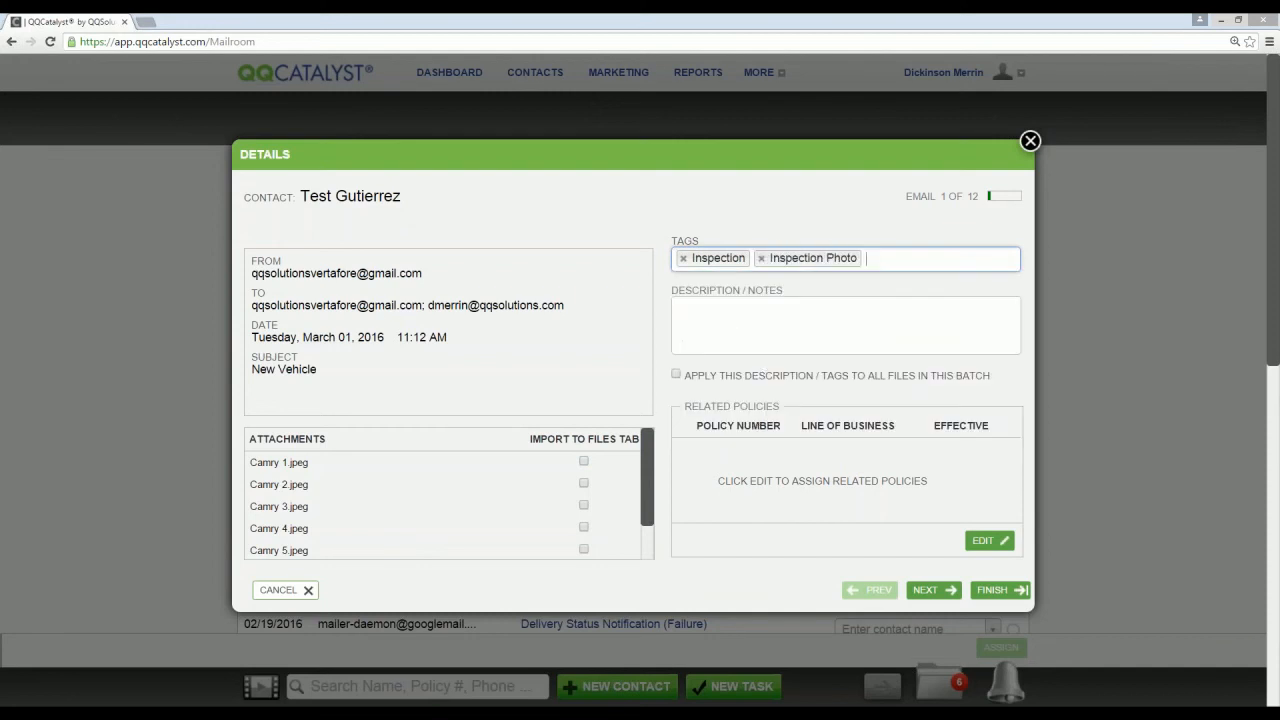
click(736, 316)
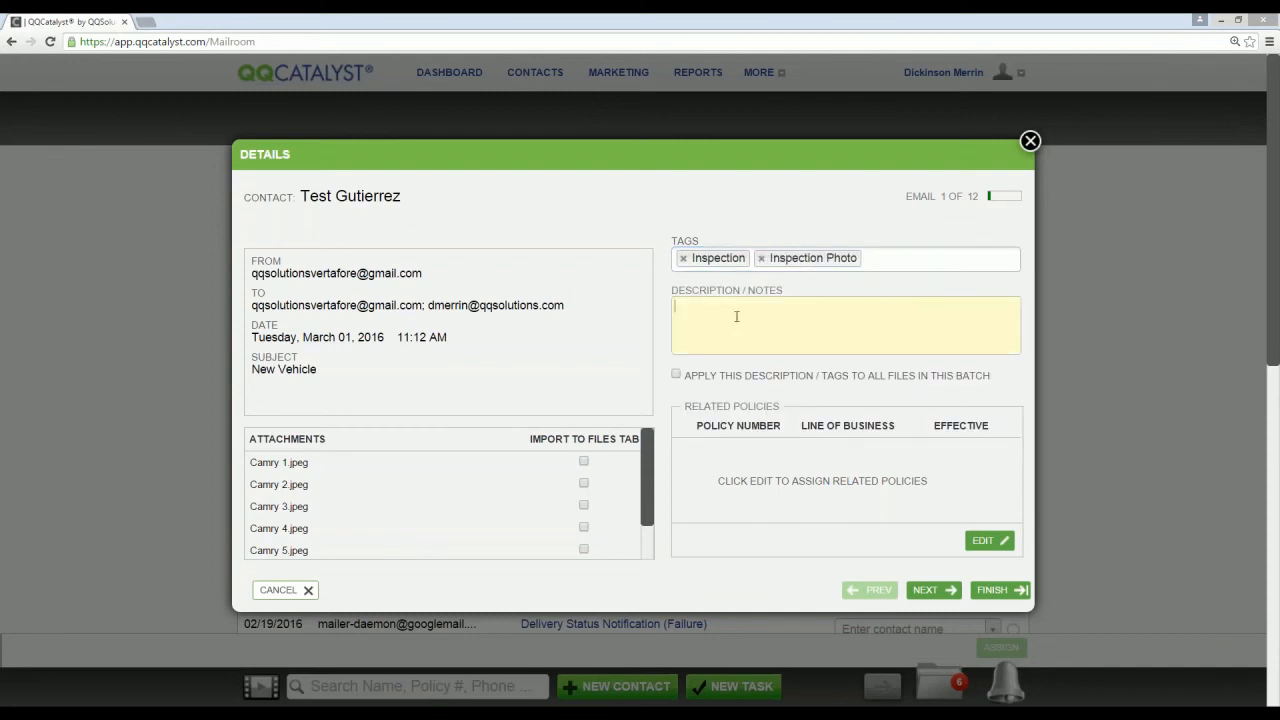
click(893, 258)
text(re)
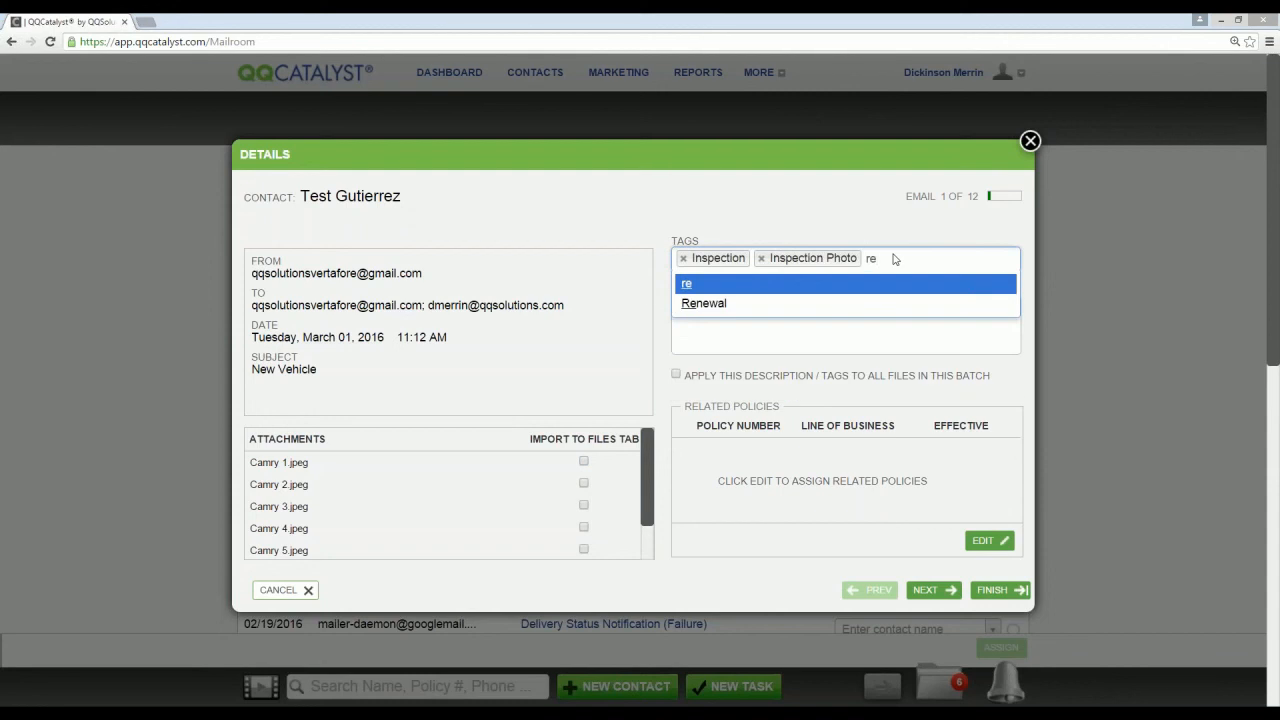
key(Down)
key(Return)
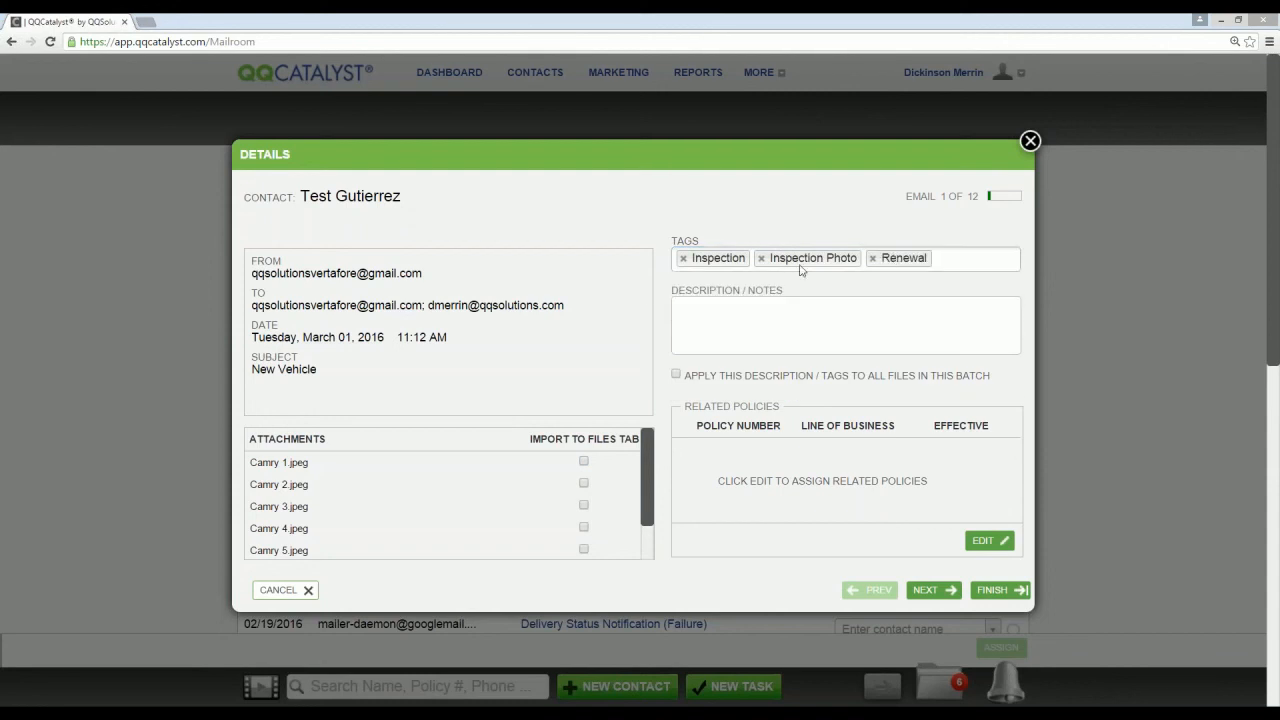
Step: Enter "Inspection photos received from the customer" as the description of the "New Vehicle" email
click(719, 318)
text(Inspect)
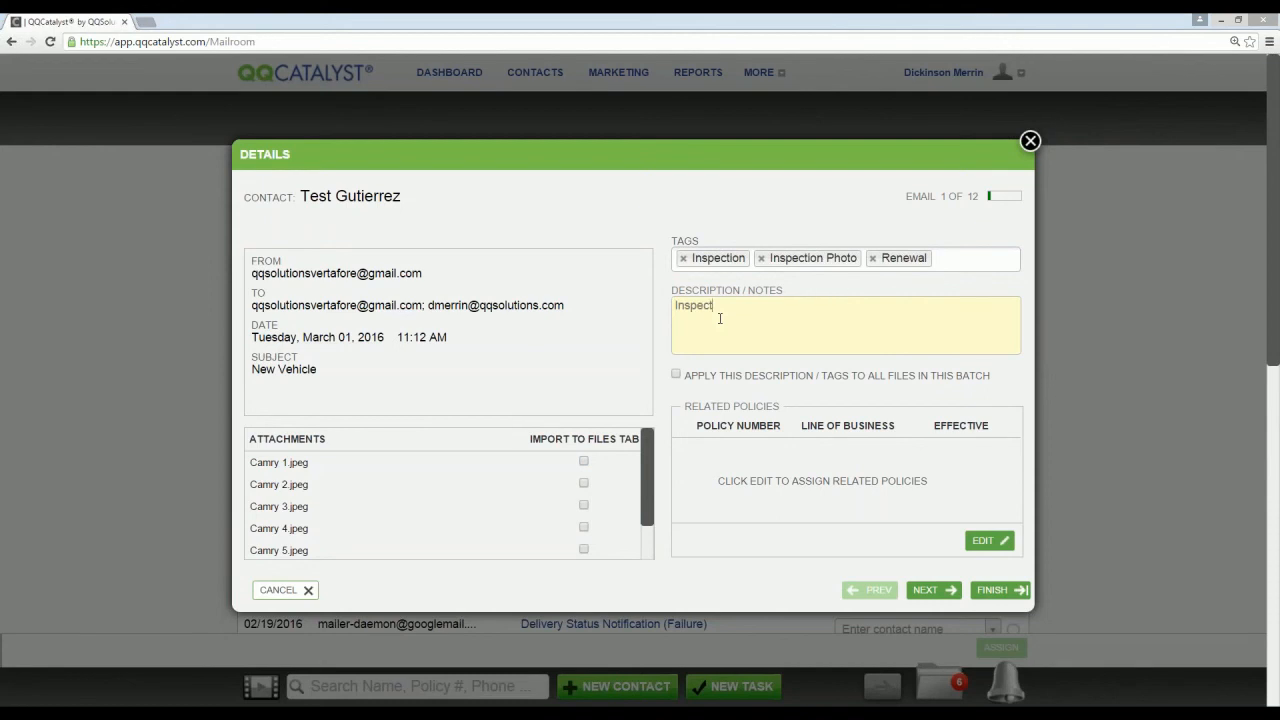
text(ion photos received from the customer)
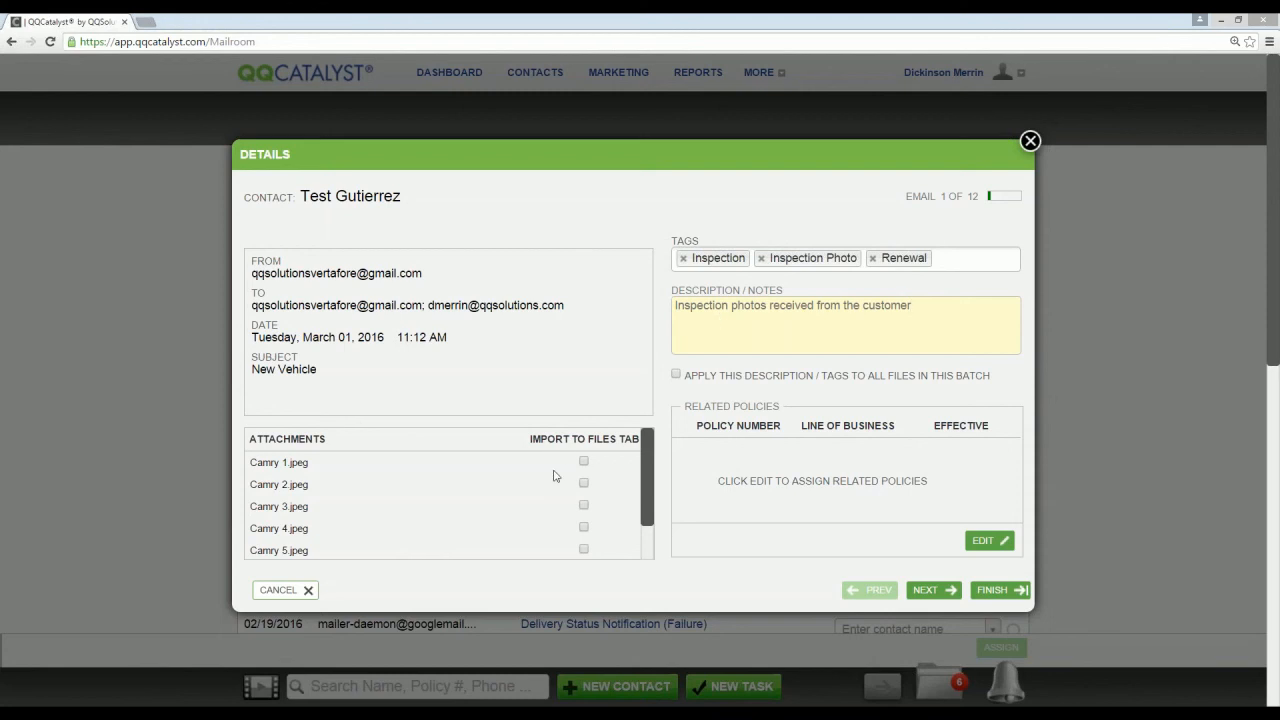
Step: Mark all seven attachments, Camry 1.jpeg through Camry 7.jpeg, for import to the contact's files
click(584, 462)
click(584, 483)
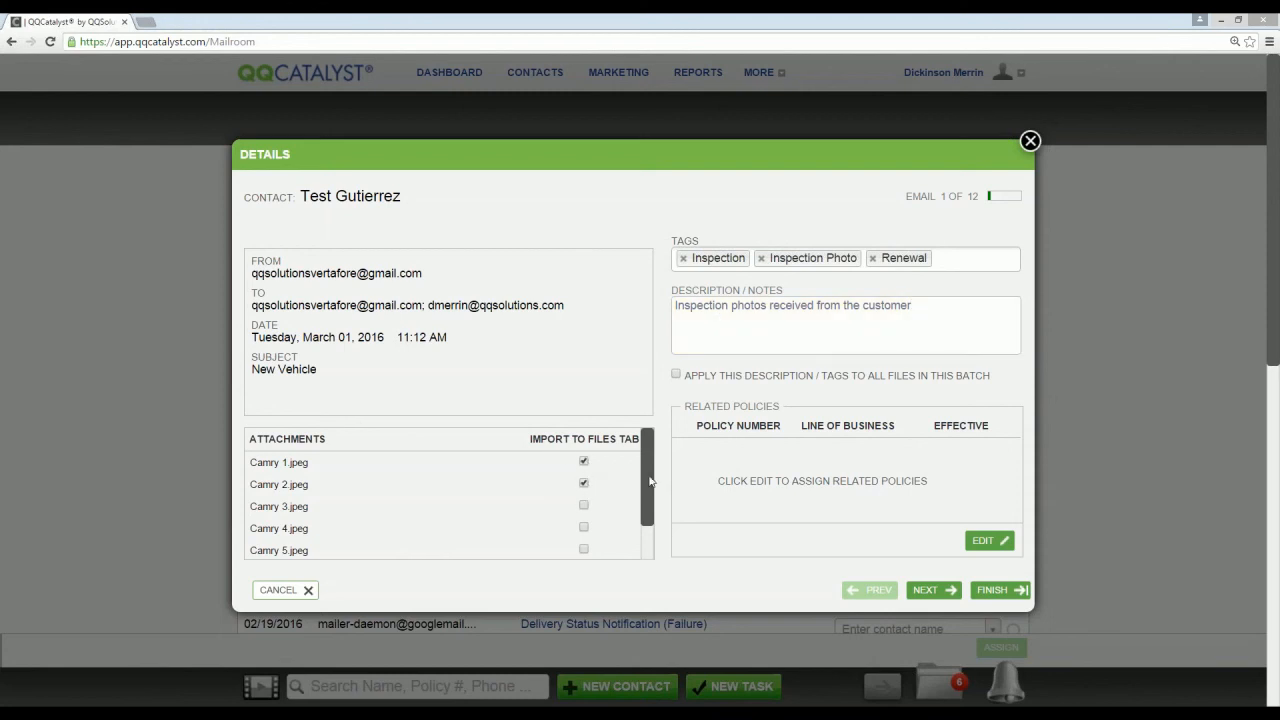
scroll(648, 501, down, 1)
click(584, 461)
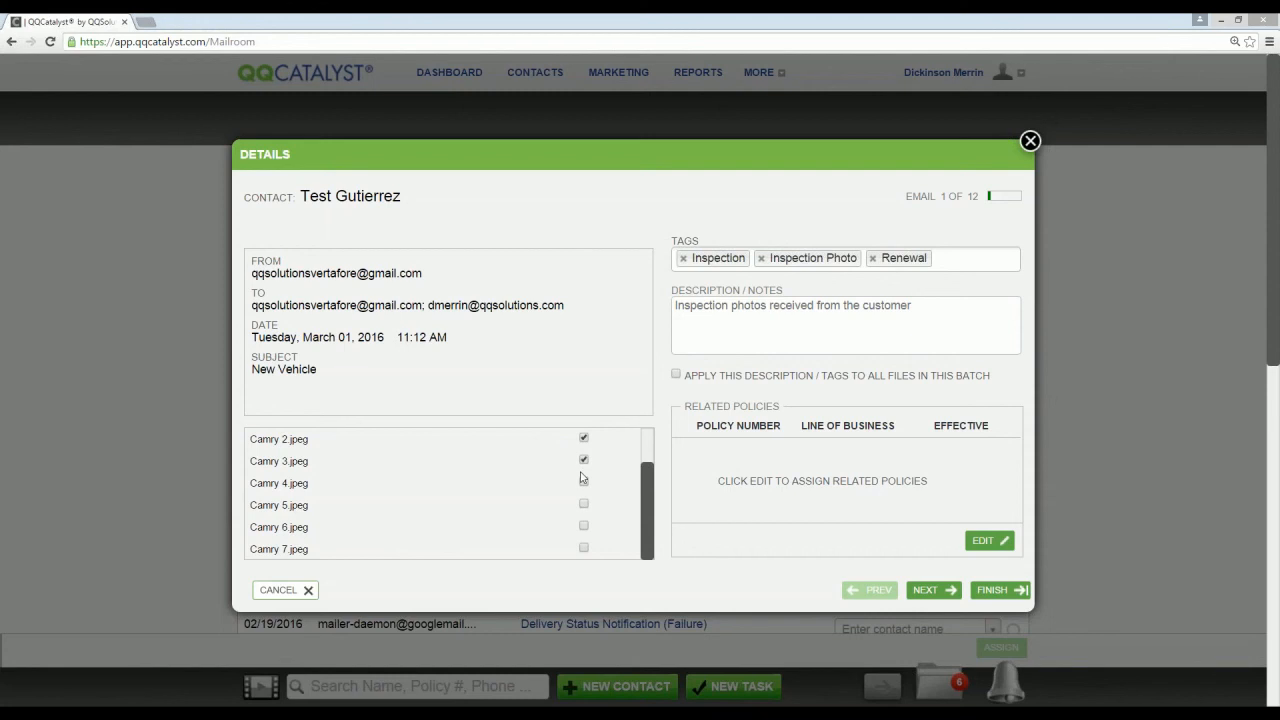
click(584, 483)
click(584, 505)
click(584, 526)
click(584, 548)
Step: Look at the policies available to relate to the "New Vehicle" email and leave without linking any
click(990, 542)
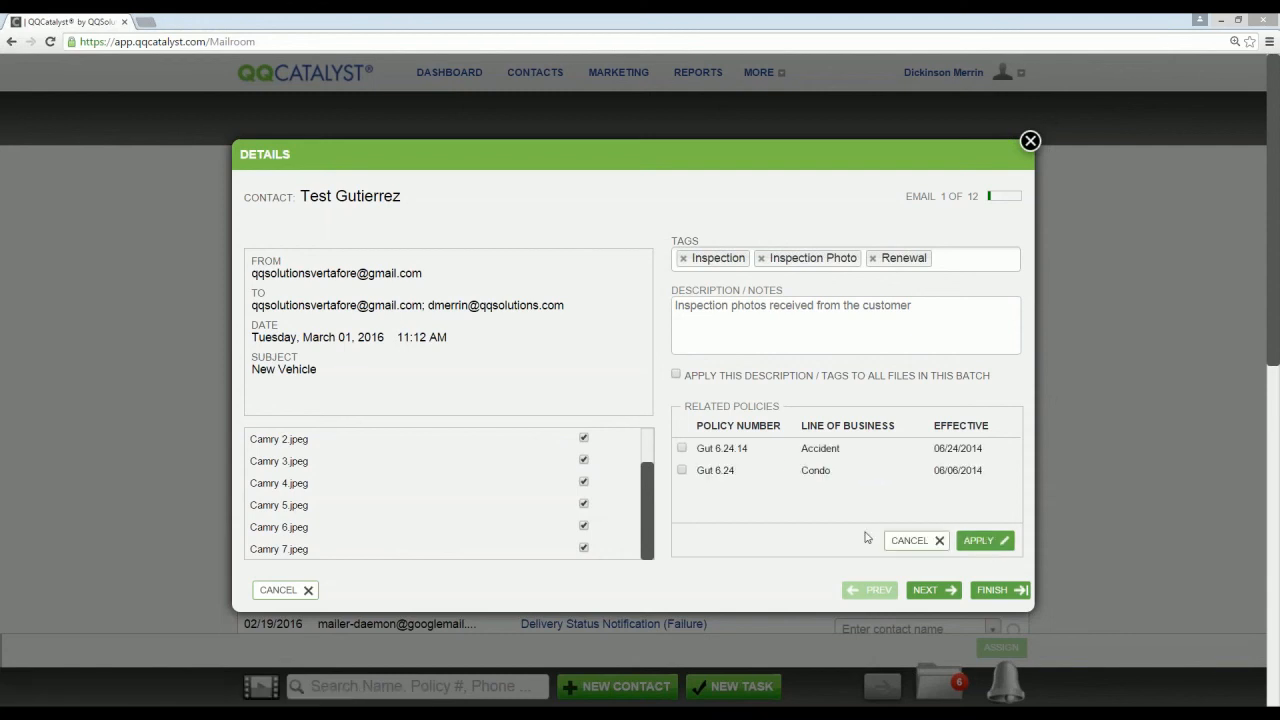
click(905, 540)
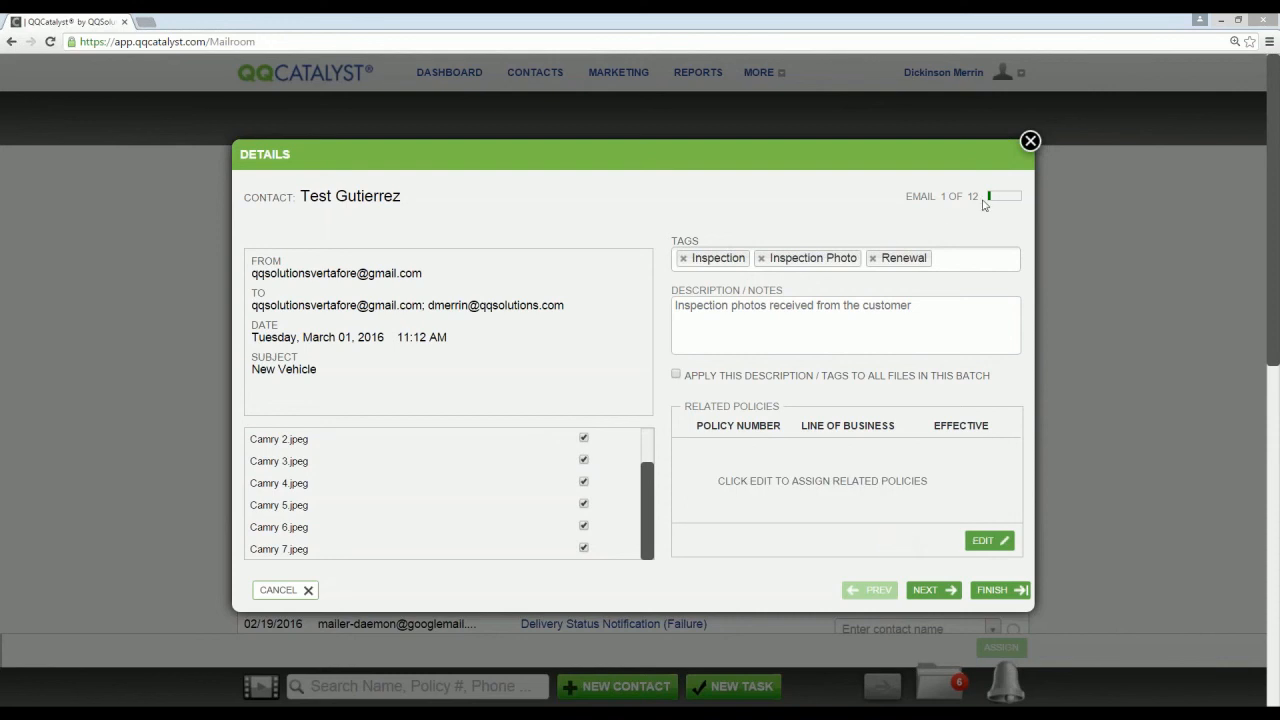
Step: Step through the details of the next assigned emails in the batch and finish adding details
click(930, 589)
click(930, 590)
click(929, 590)
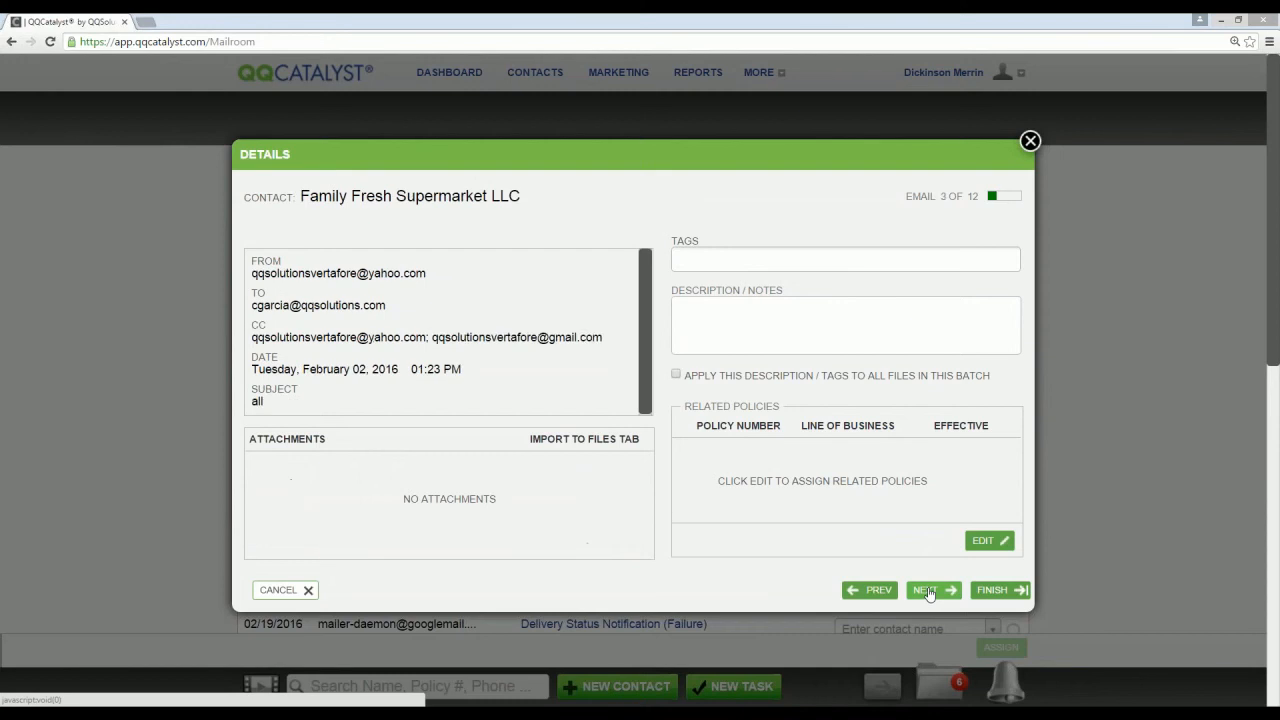
click(929, 591)
click(929, 591)
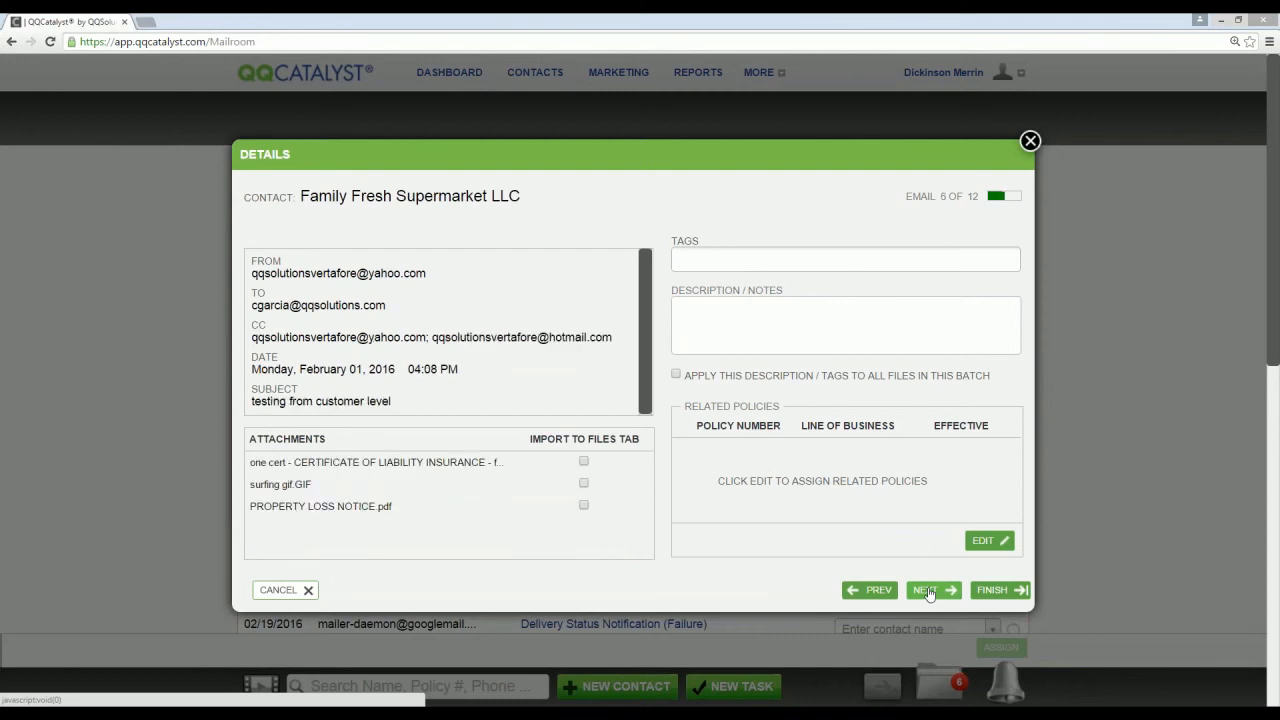
click(988, 590)
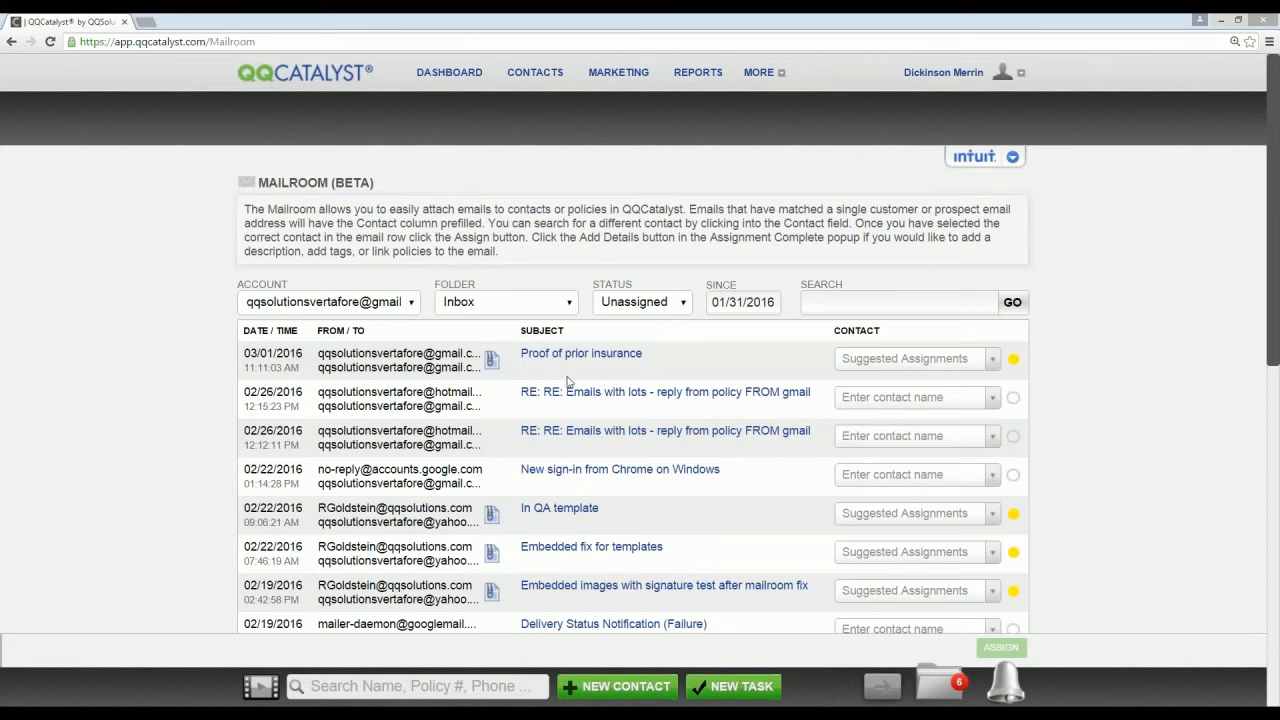
Step: Read the "Proof of prior insurance" email, view its attachment Dec Page.jpg, and close both
click(590, 356)
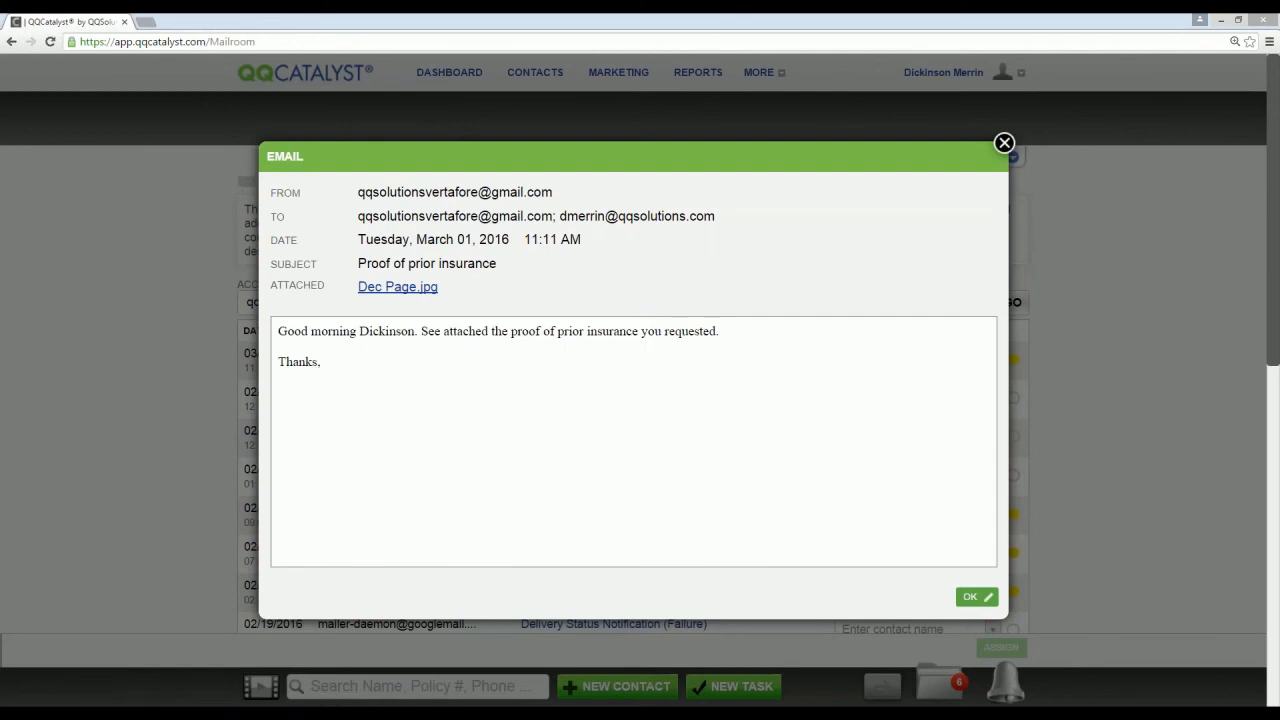
click(425, 289)
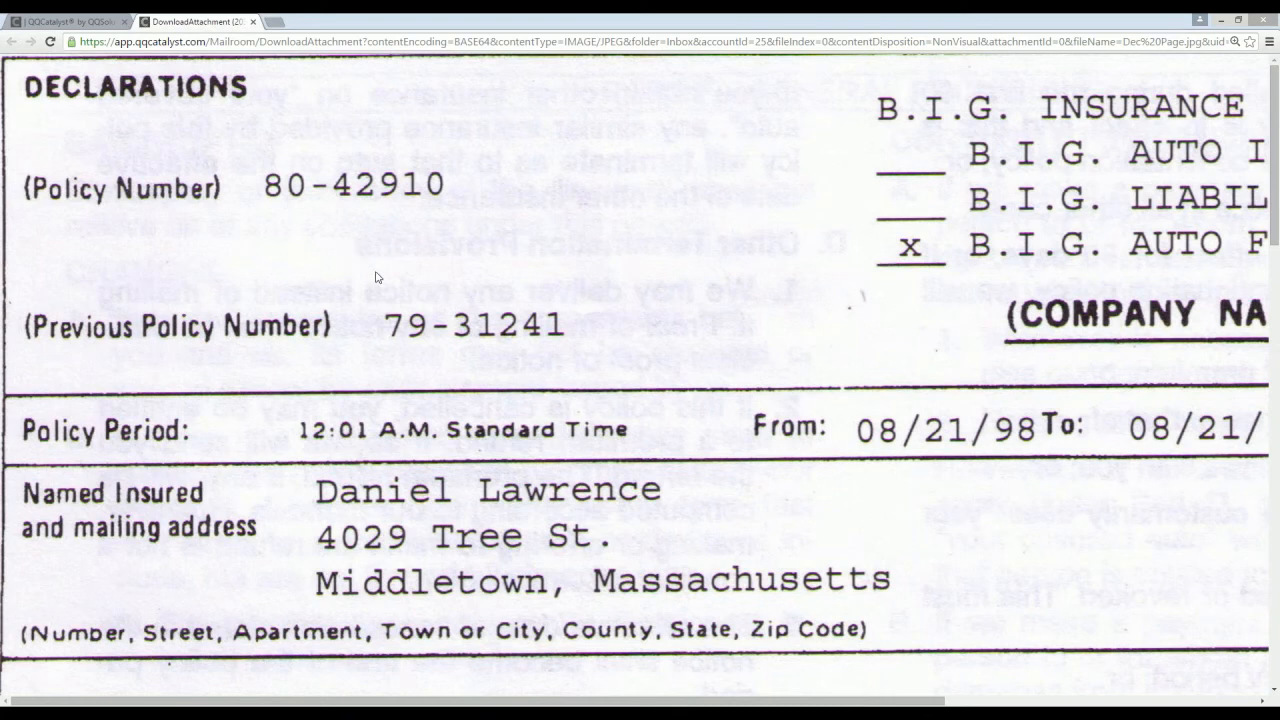
click(253, 22)
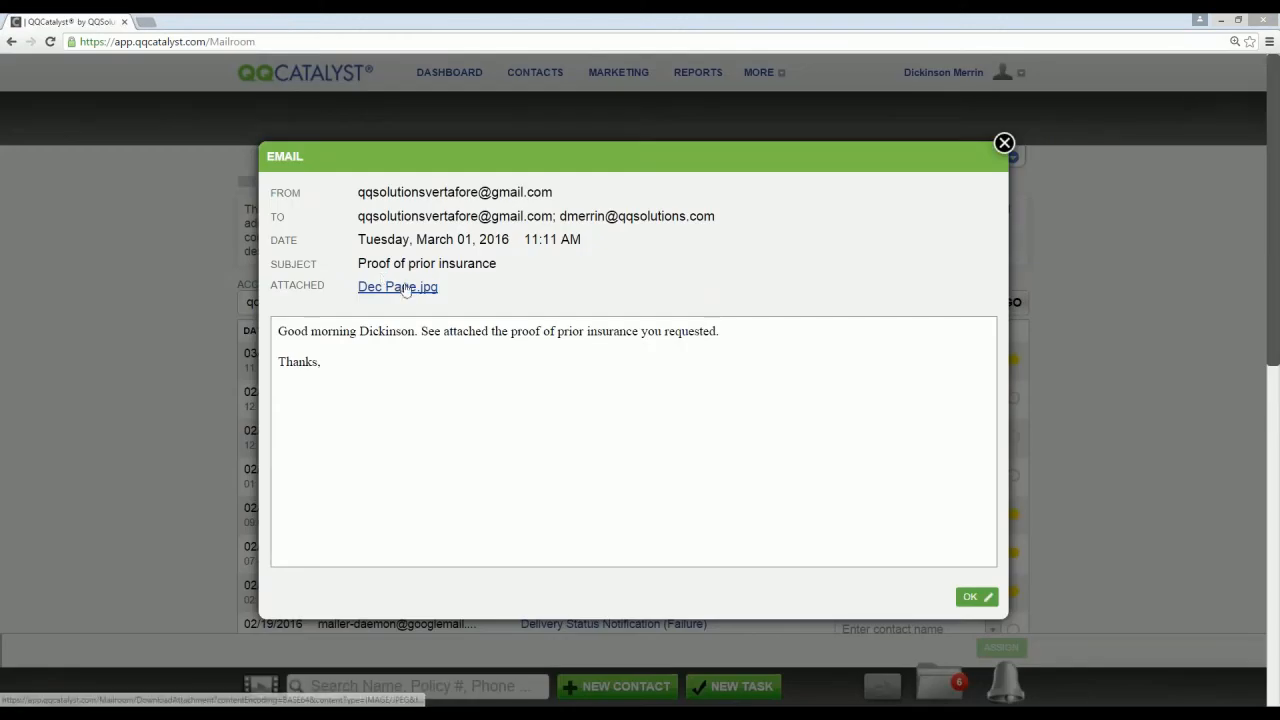
click(1004, 143)
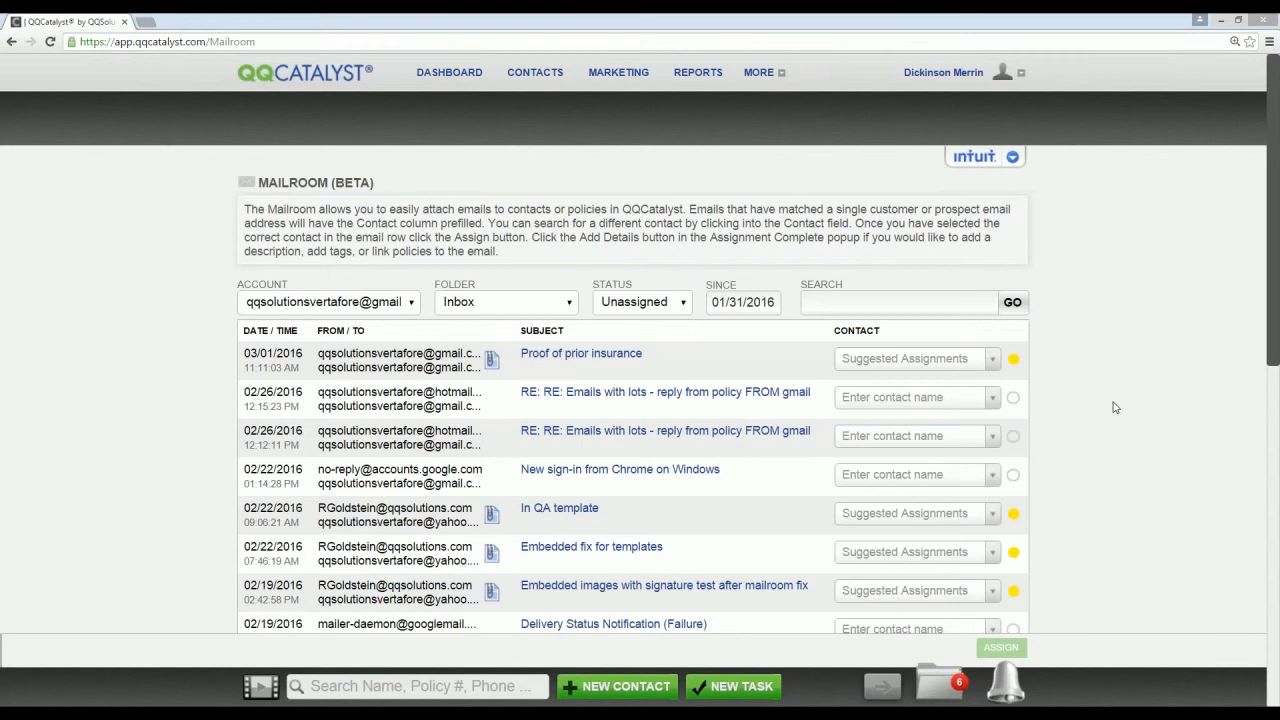
Step: Filter the Mailroom to Assigned emails and assign Family Fresh Supermarket LLC as an additional contact for the "New Vehicle" email, without adding details
click(652, 304)
click(648, 323)
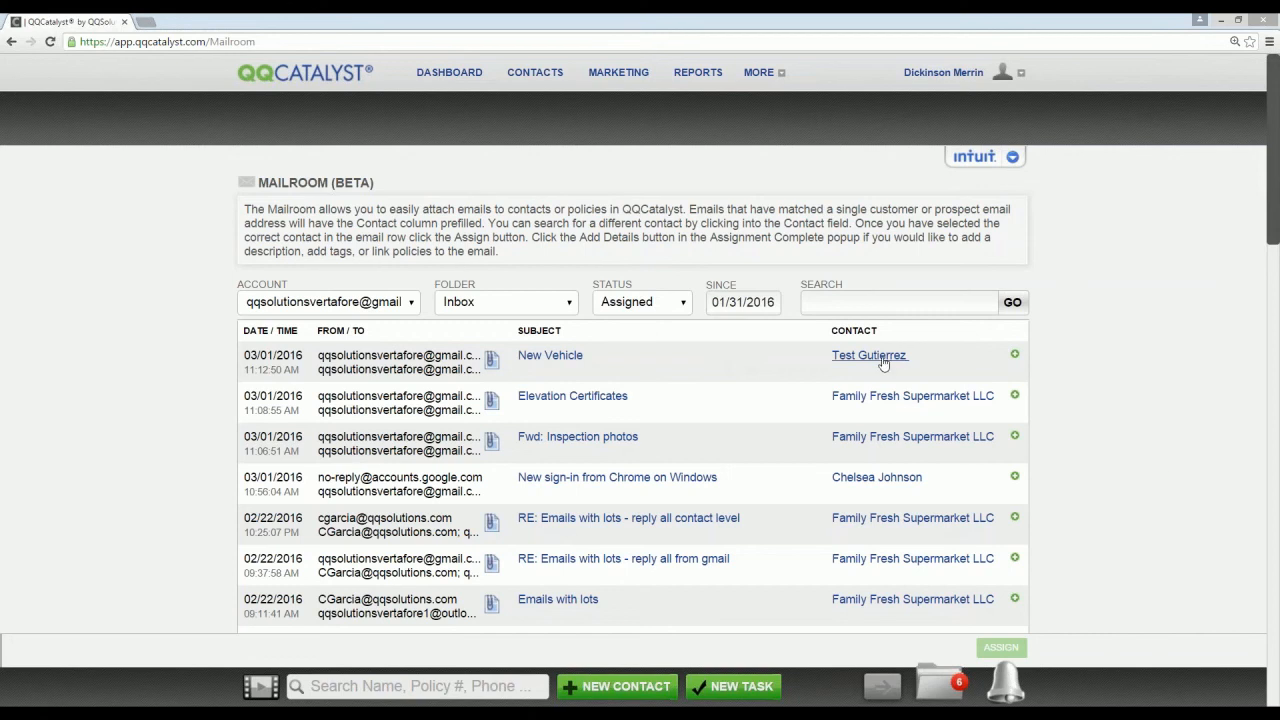
click(1015, 357)
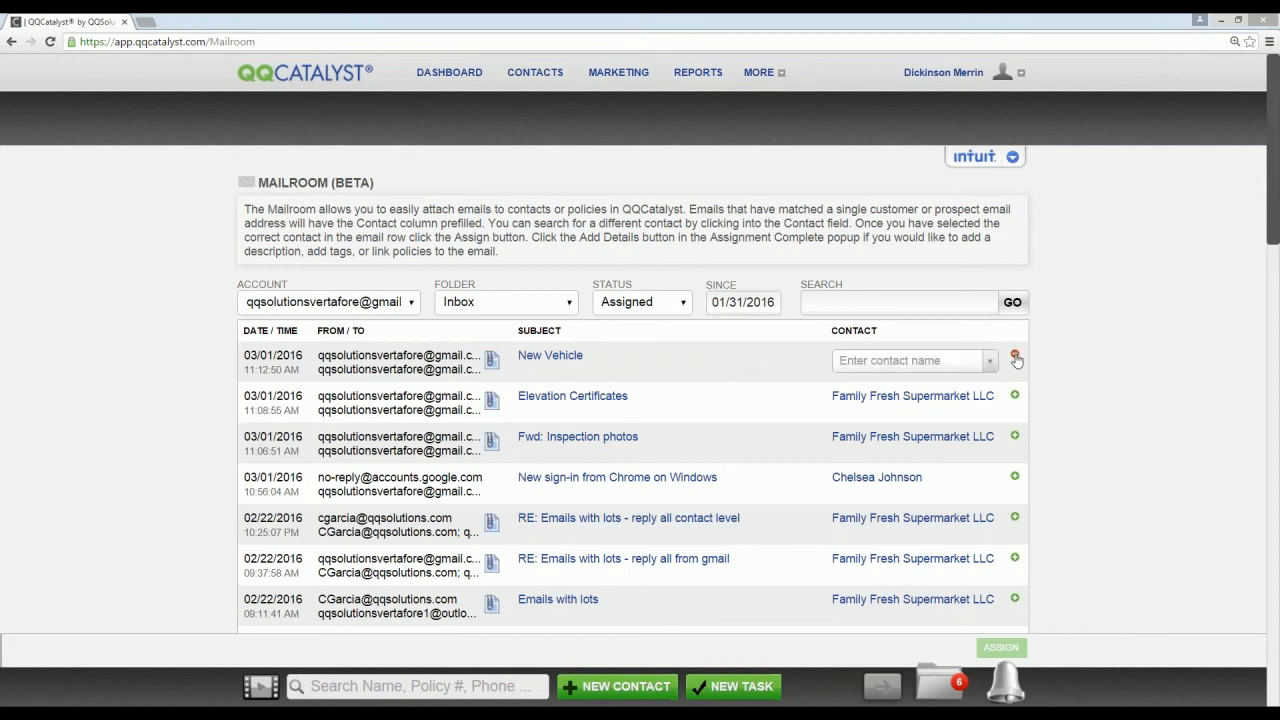
click(934, 360)
text(family fresh)
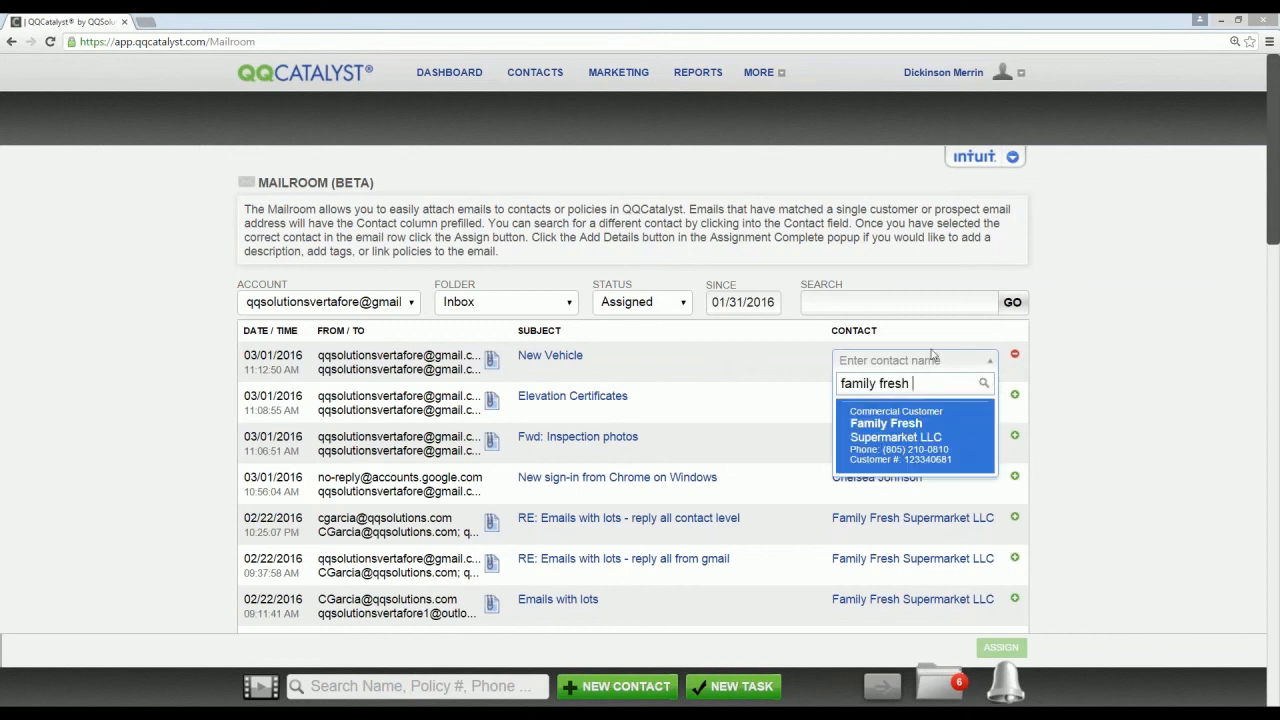
key(Return)
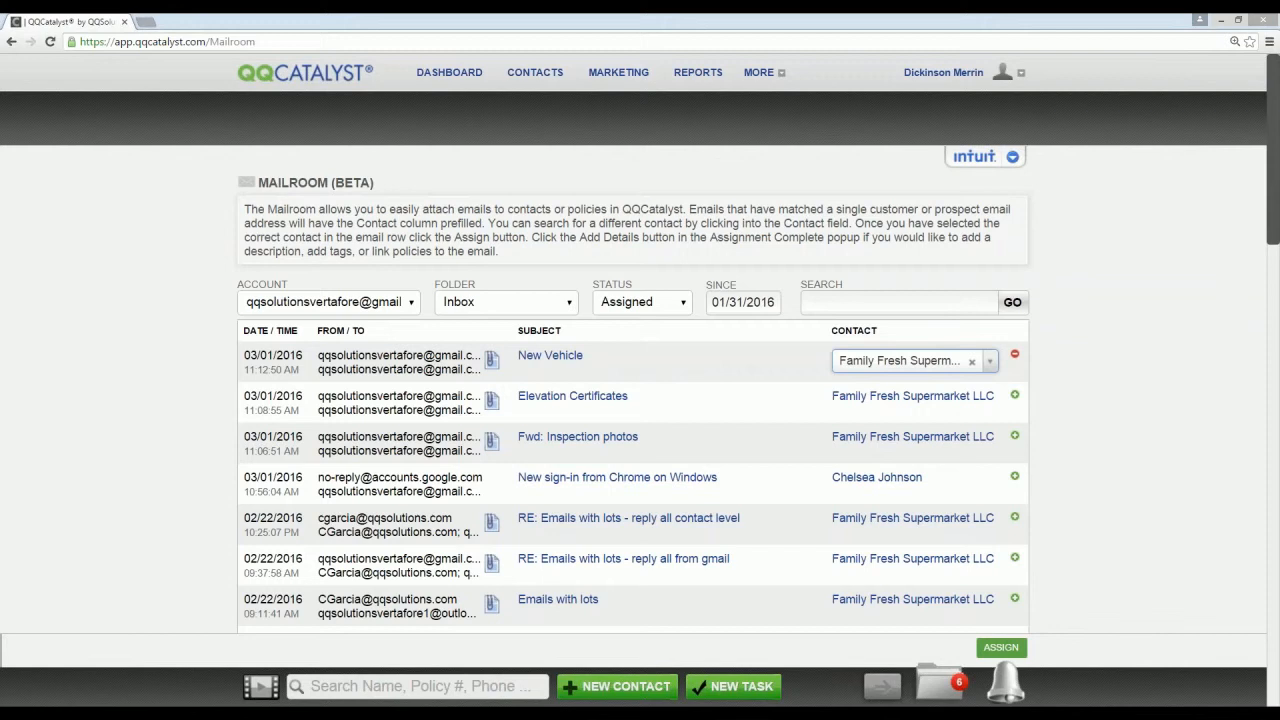
click(1003, 648)
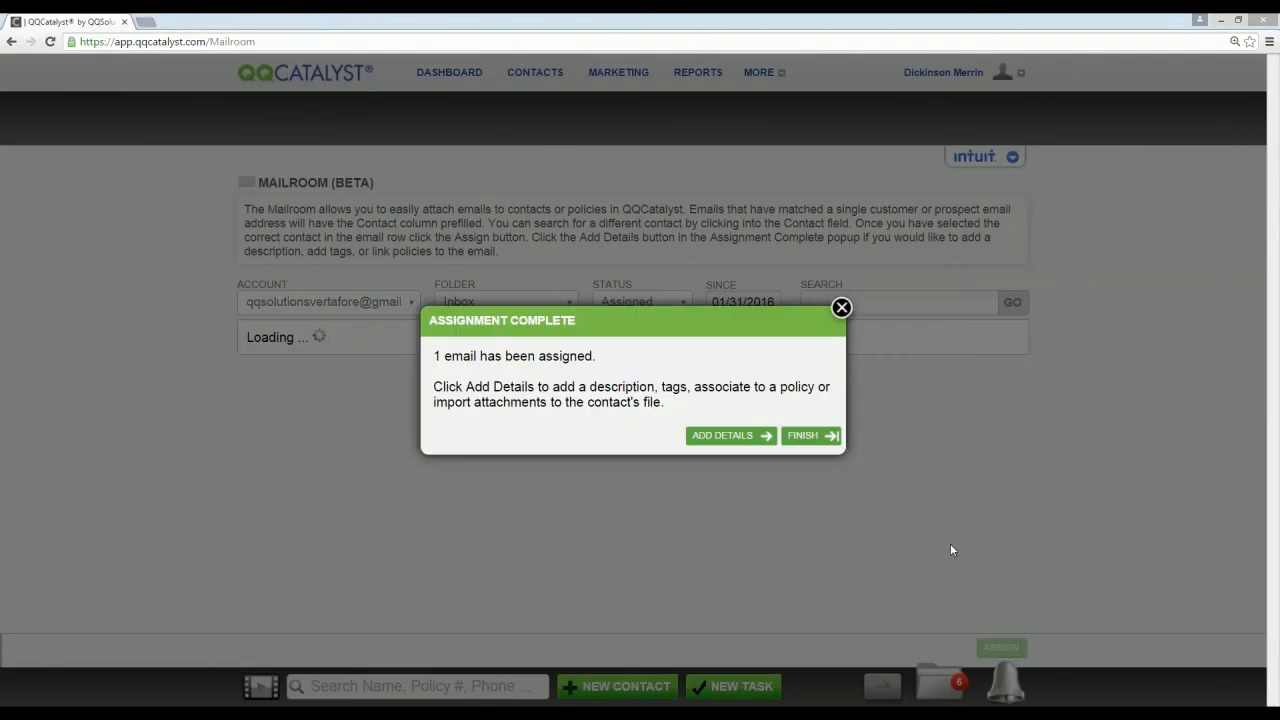
click(812, 436)
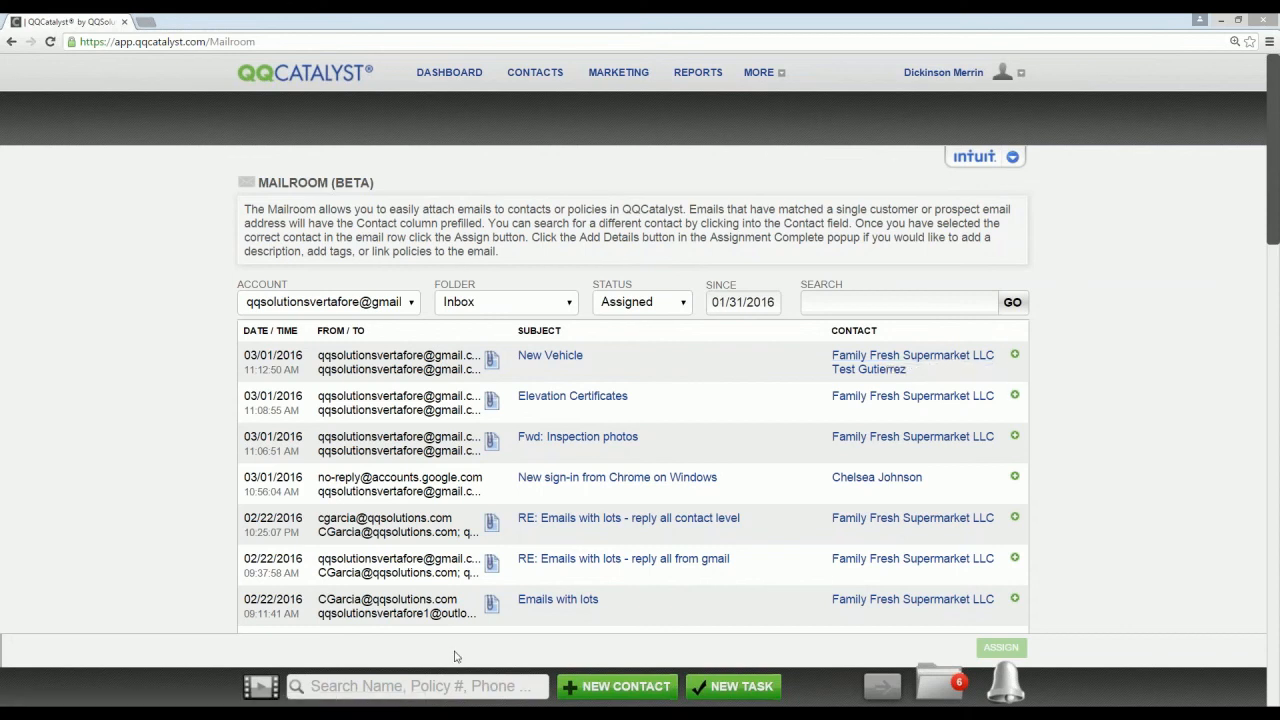
Step: Open the Family Fresh Supermarket LLC customer record from the recently accessed accounts and review its list of emails
click(440, 686)
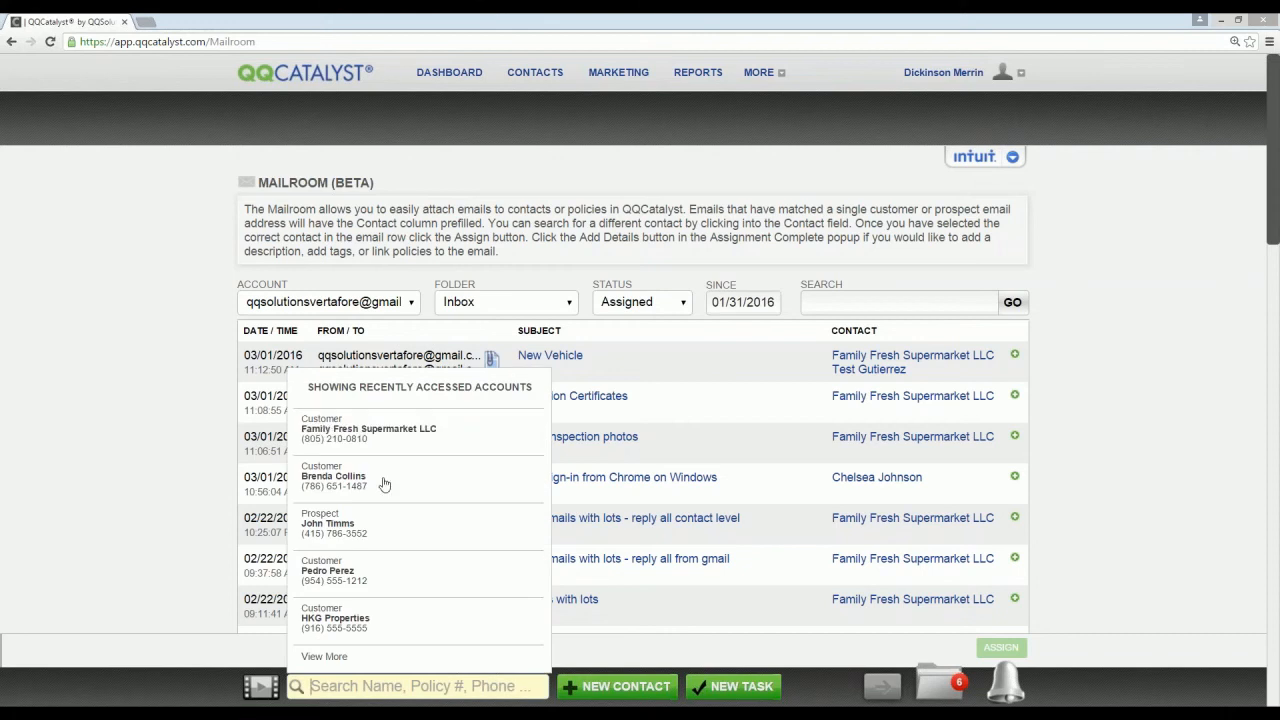
click(400, 430)
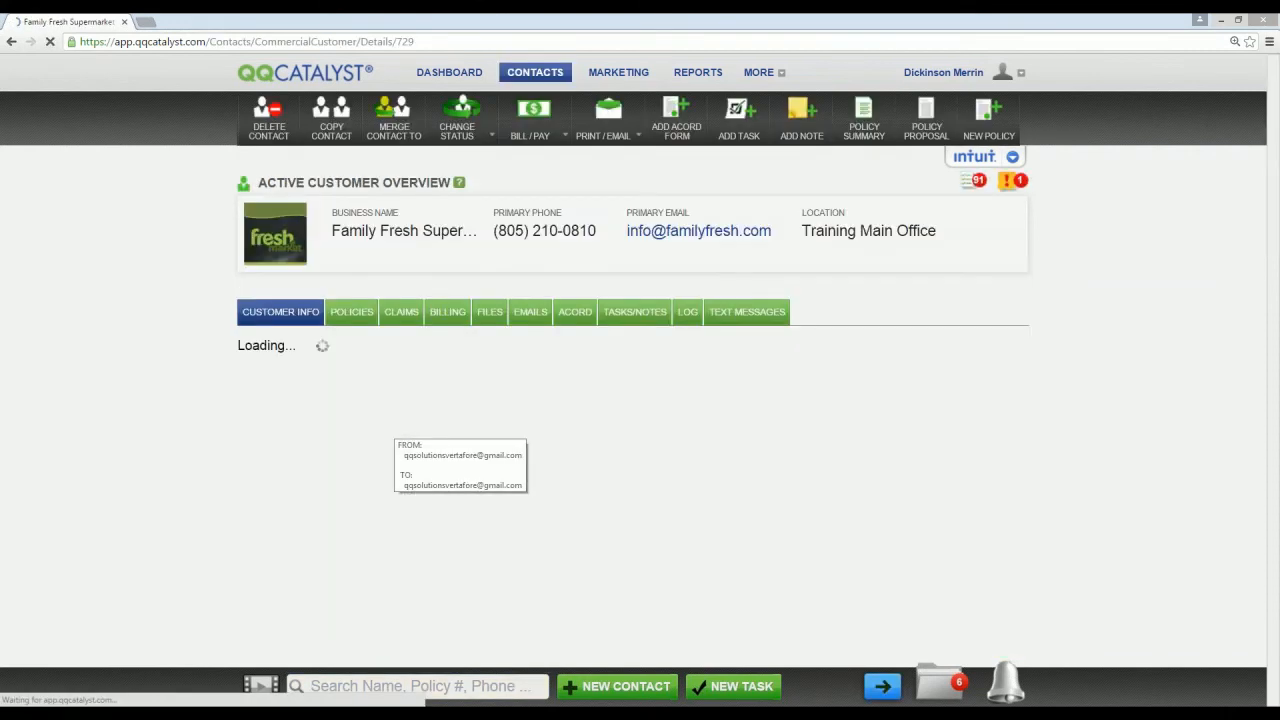
click(529, 314)
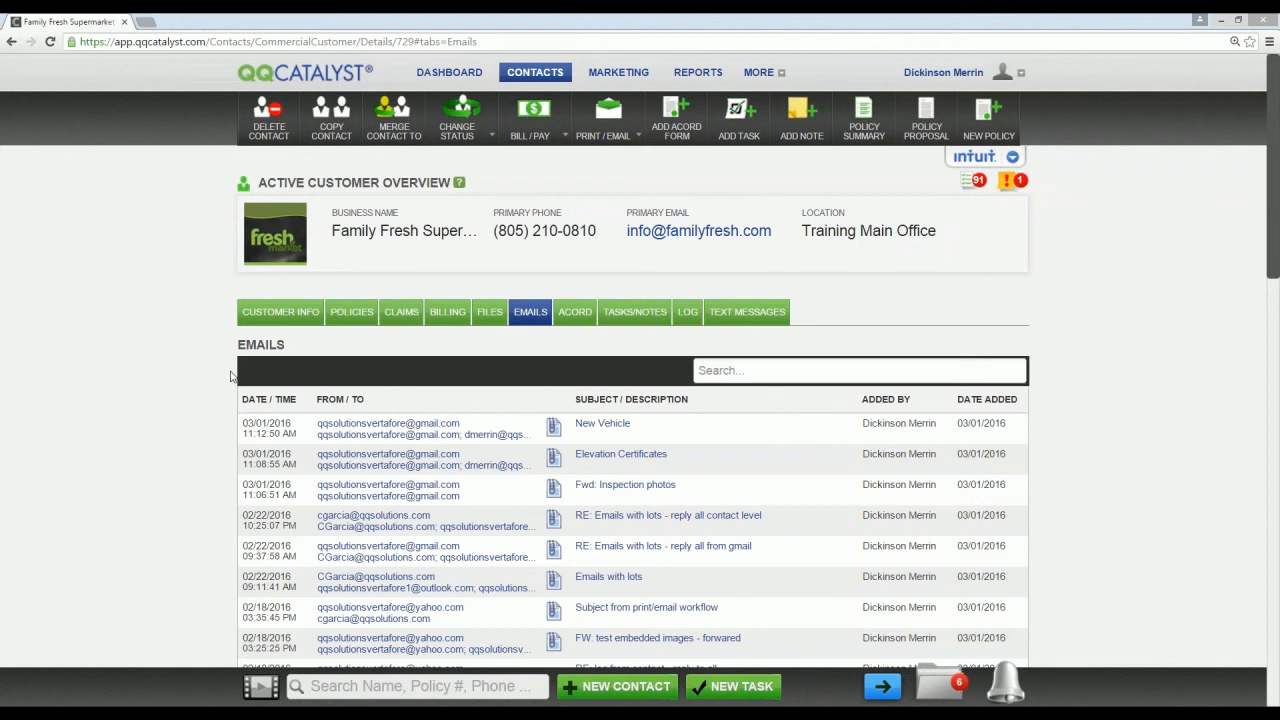
scroll(230, 376, down, 1)
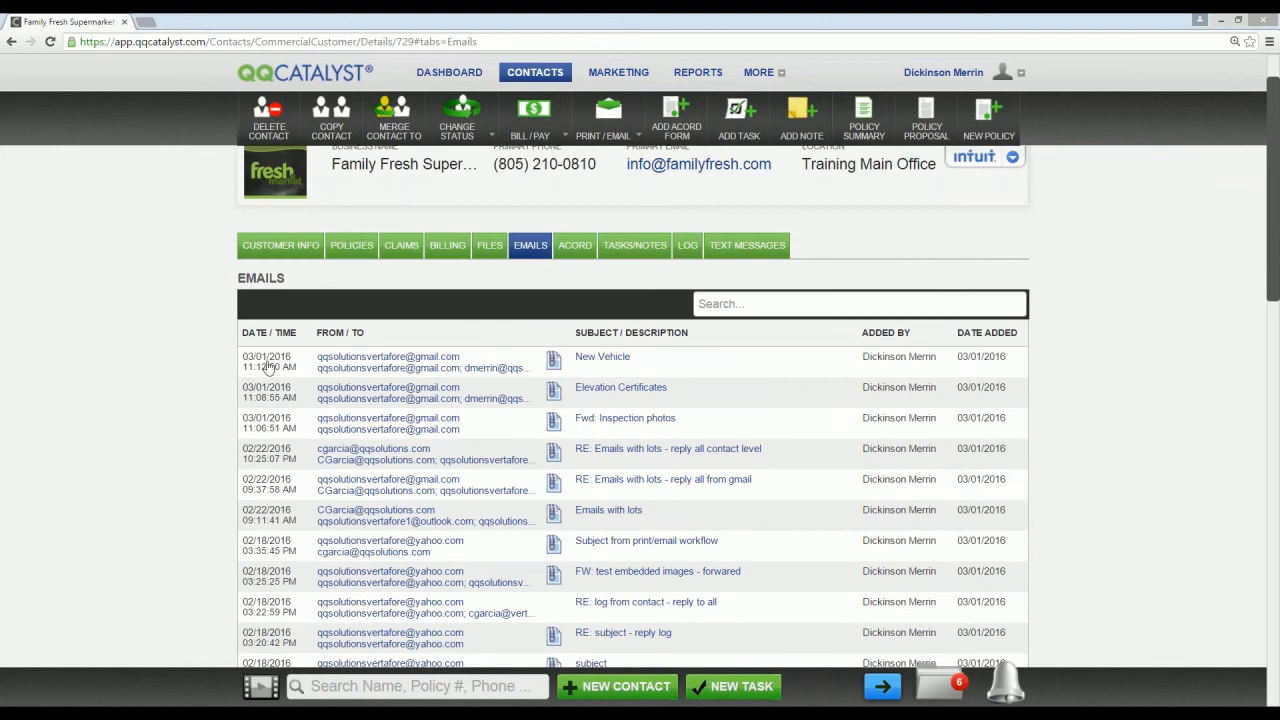
Step: Open a new message to the "New Vehicle" email's sender and another to its recipients, closing each without sending
click(390, 372)
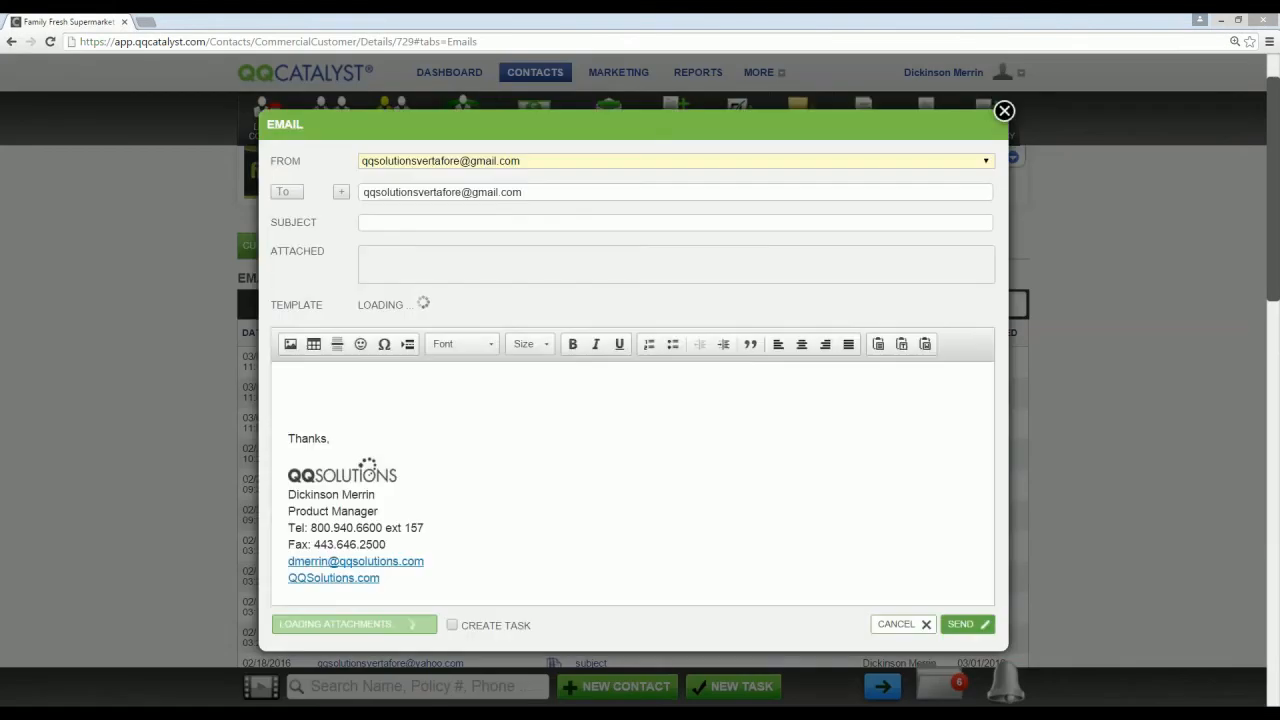
click(1004, 111)
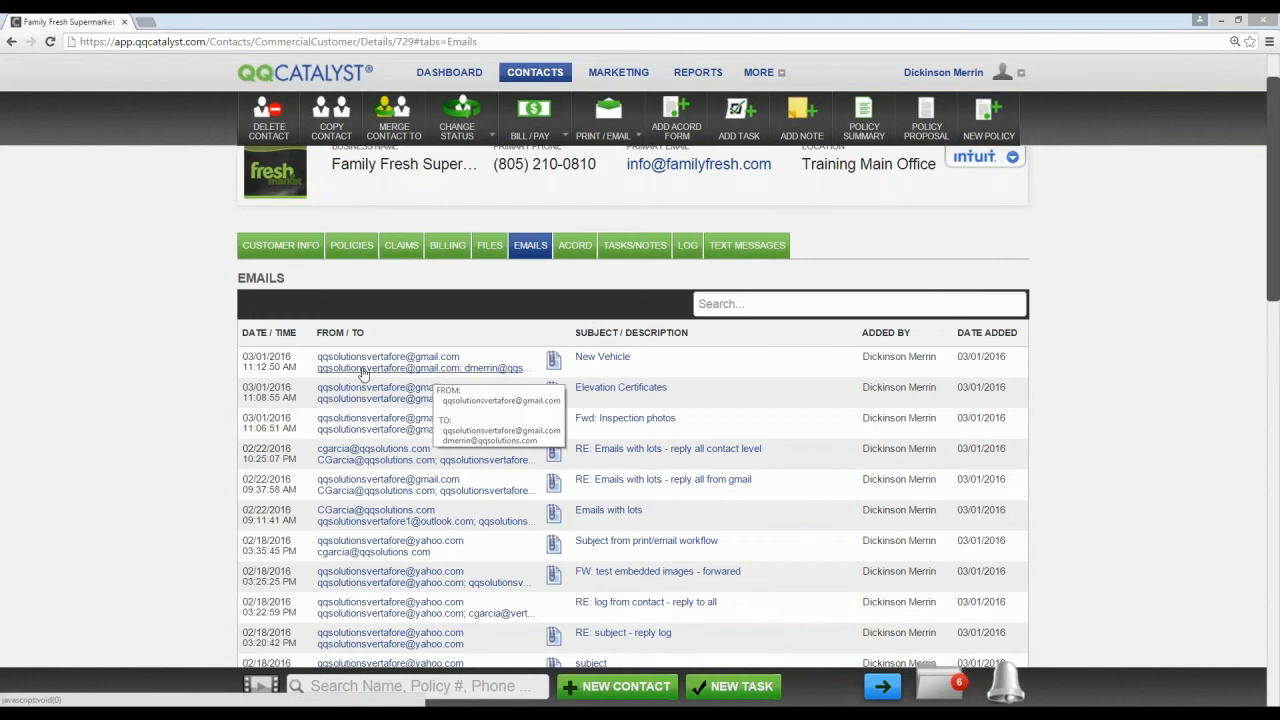
click(415, 372)
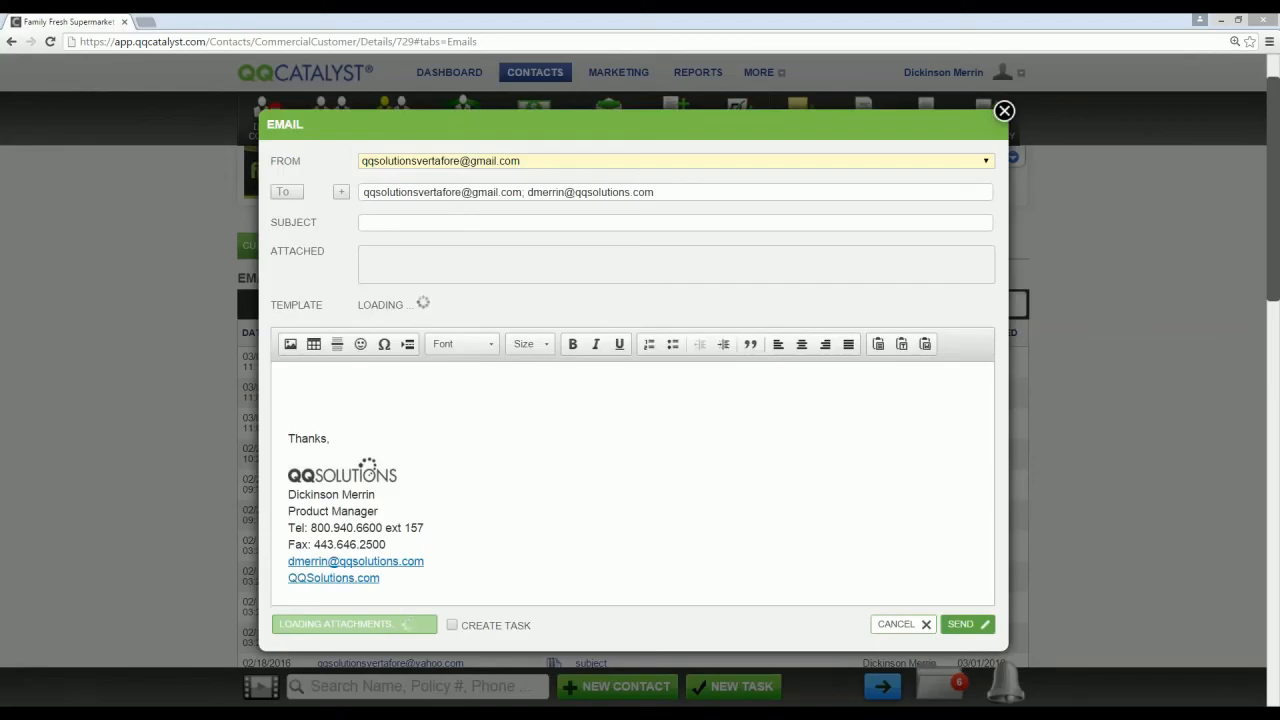
click(1004, 111)
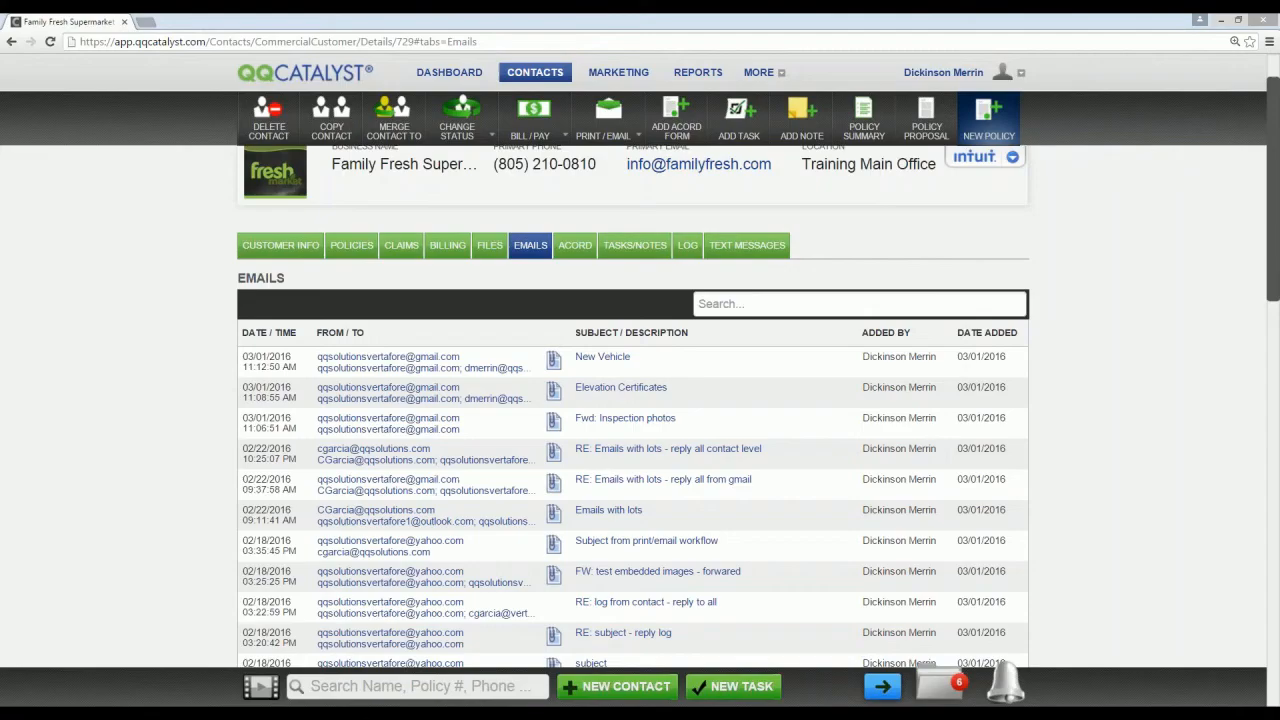
Step: View the "New Vehicle" email, start a reply to all and review its quoted original message, closing the reply without sending
click(602, 357)
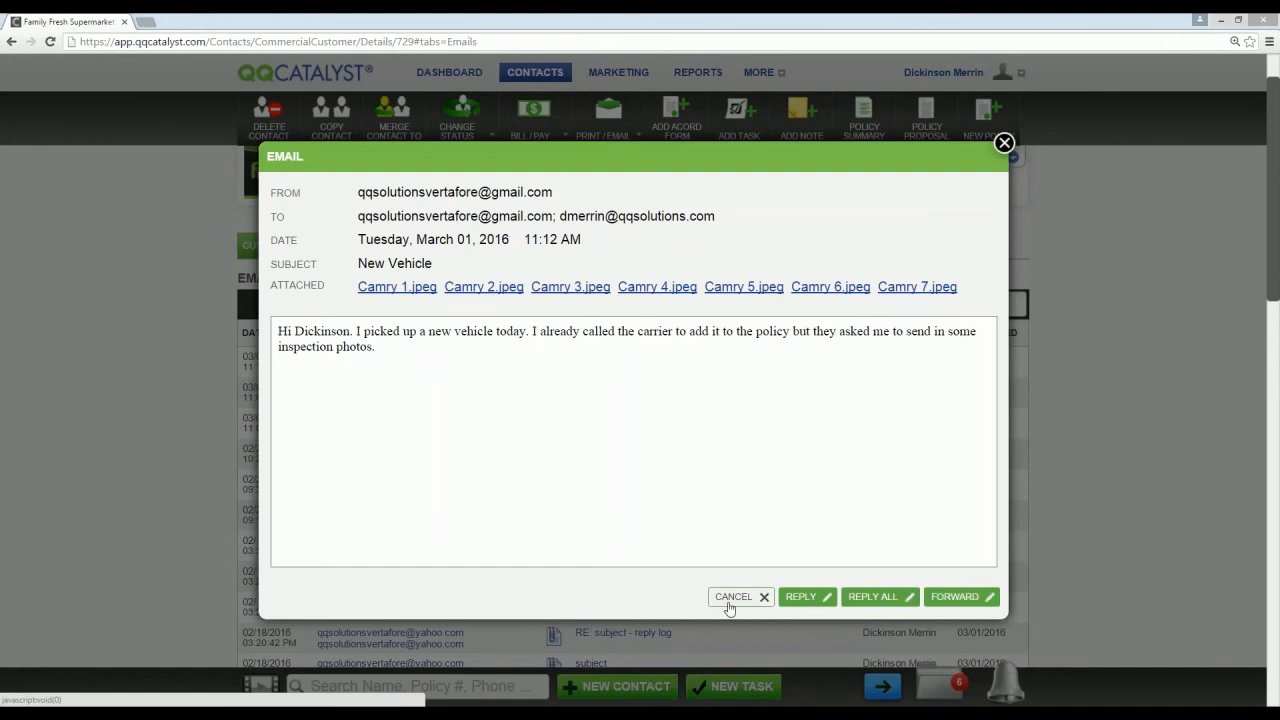
click(874, 597)
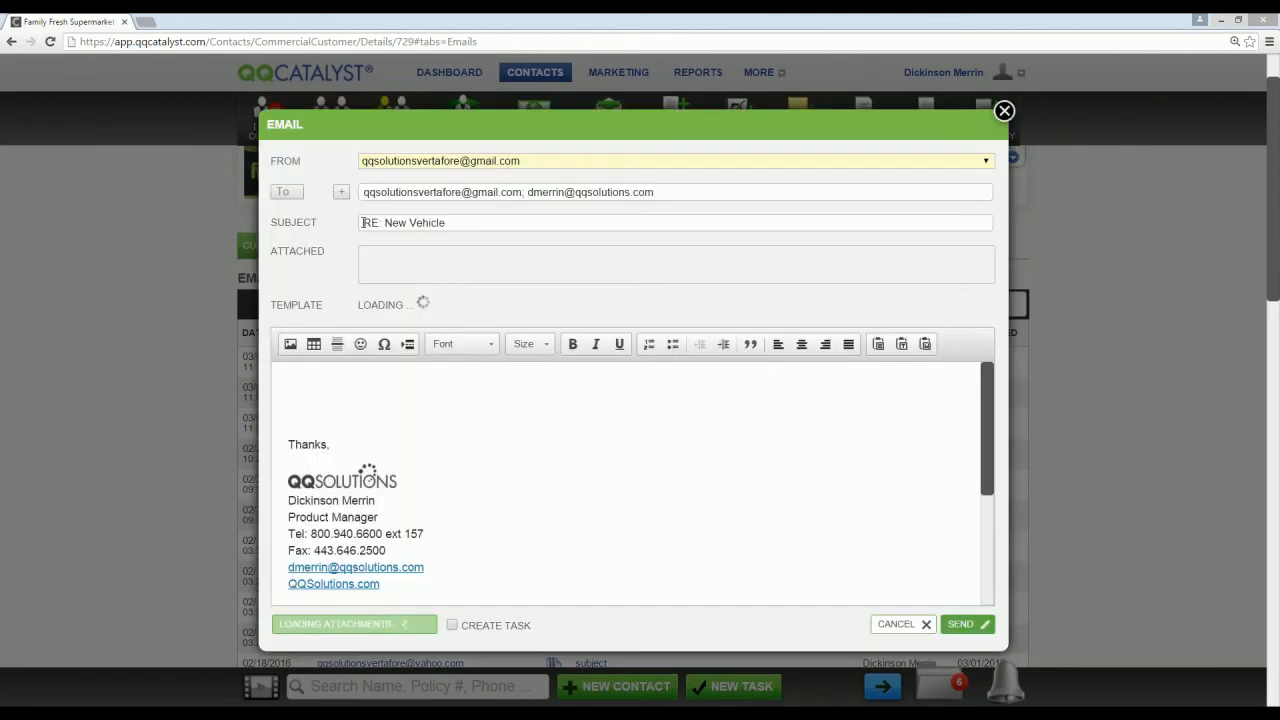
click(686, 191)
drag(995, 430, 998, 605)
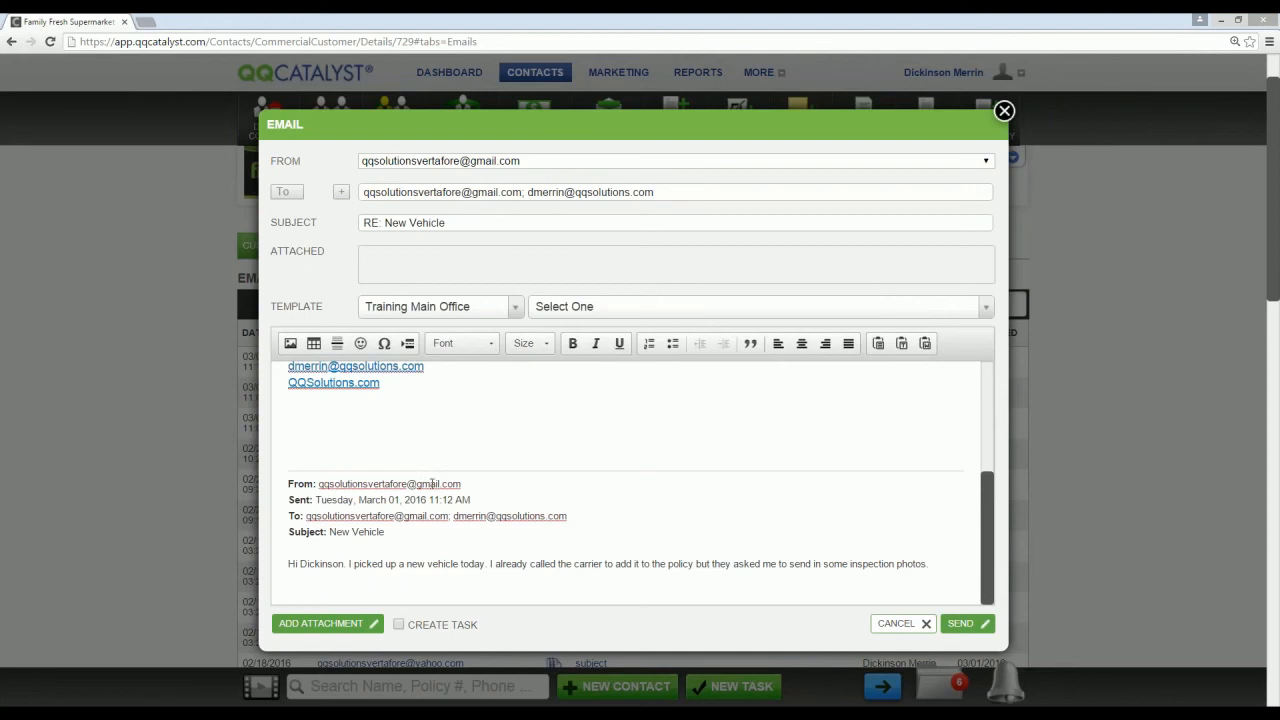
click(900, 624)
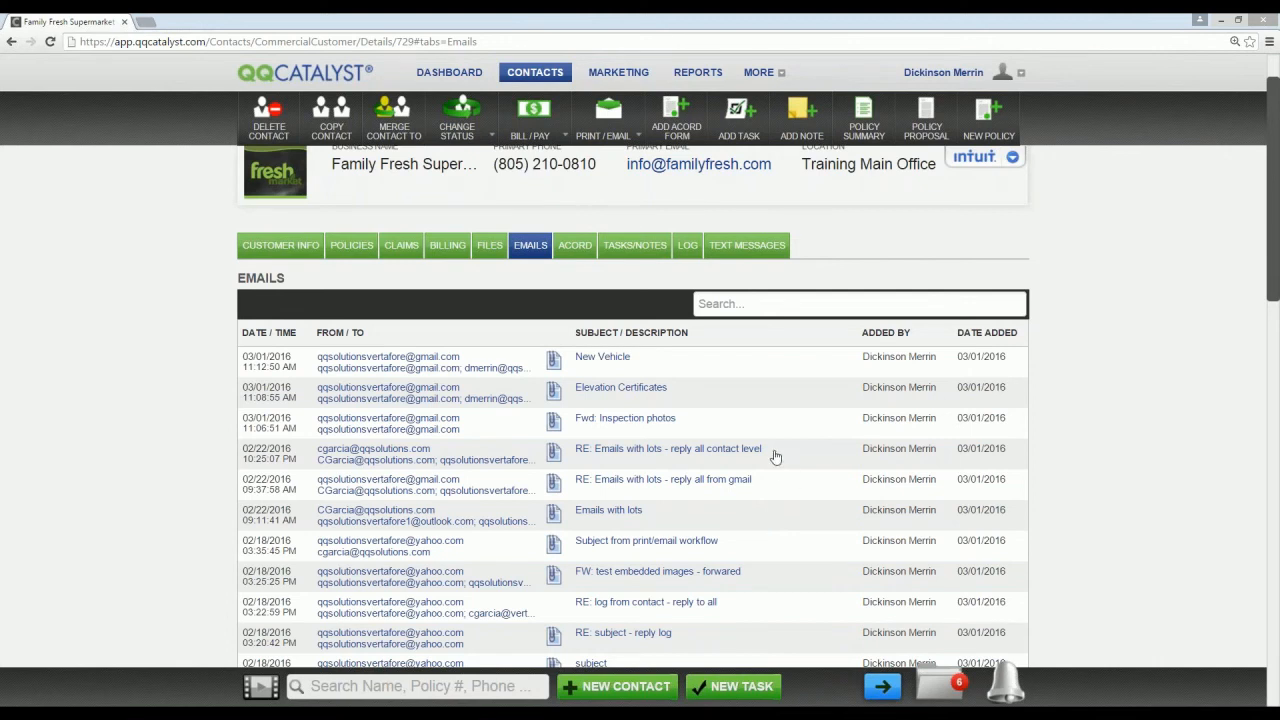
Step: Import all seven attachments, Camry 1.jpeg through Camry 7.jpeg, from the "New Vehicle" email into the customer's files
click(554, 361)
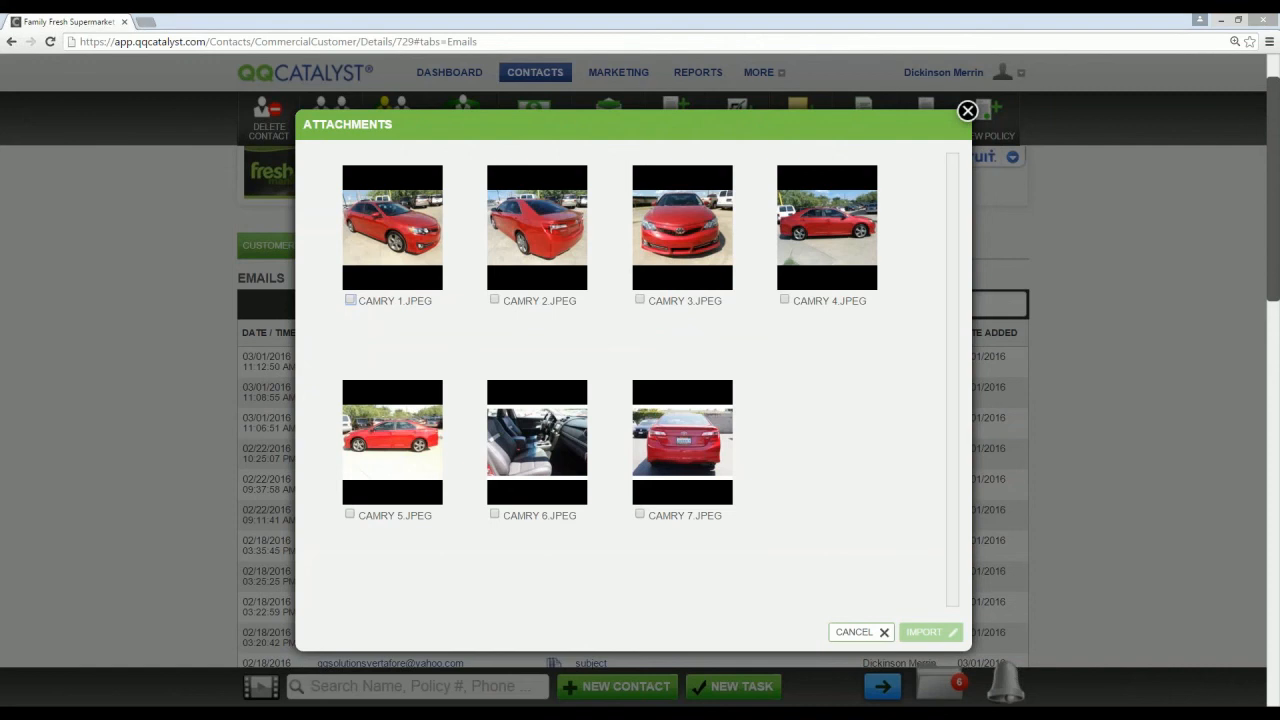
click(350, 299)
click(500, 300)
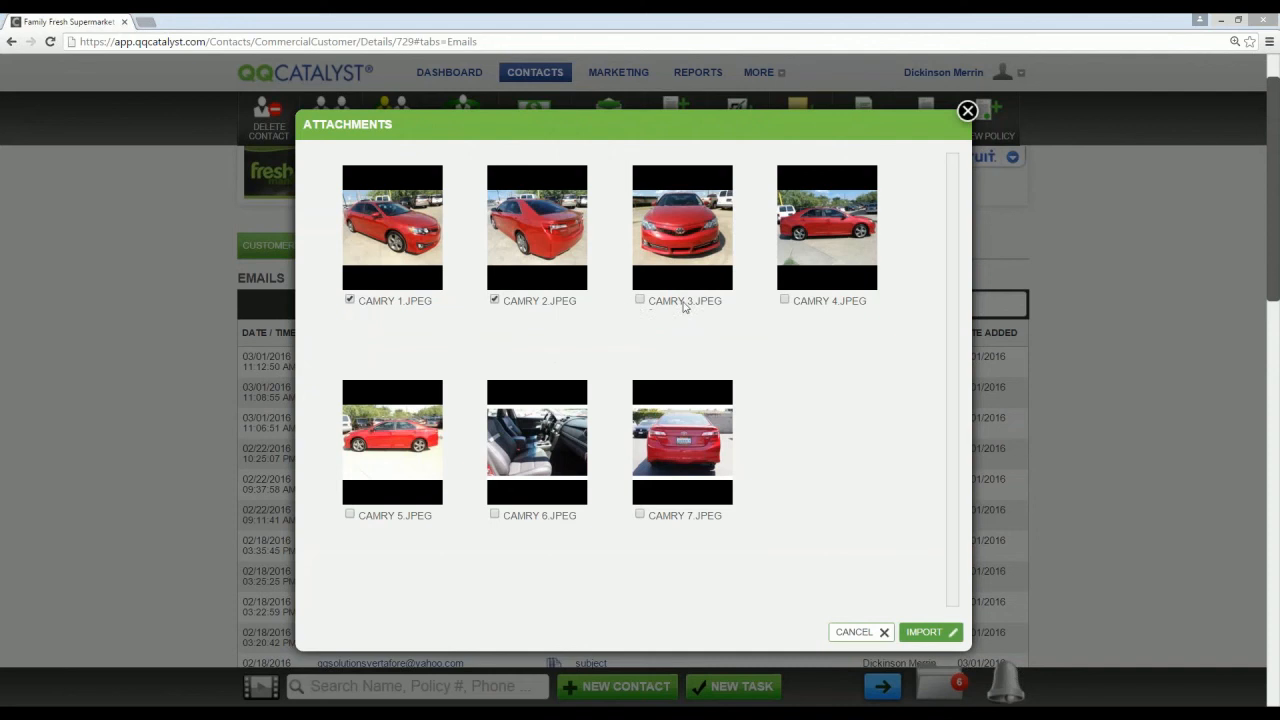
click(784, 300)
click(640, 299)
click(352, 515)
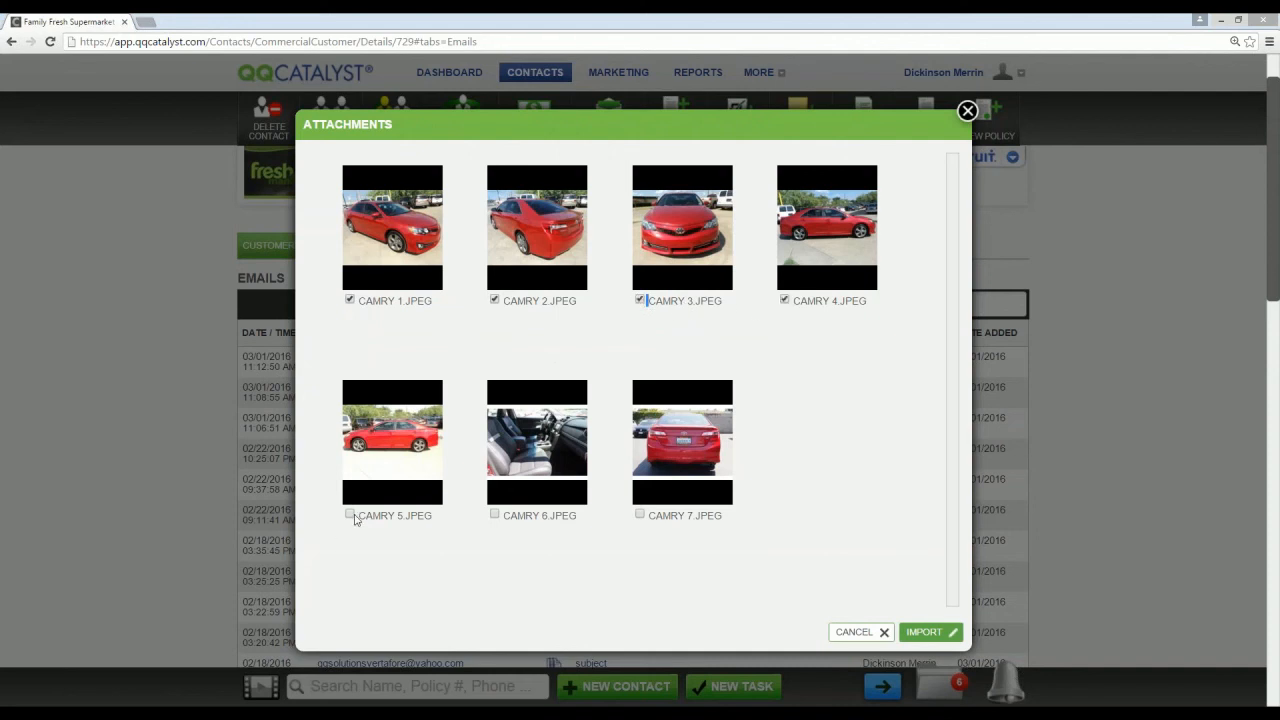
click(493, 516)
click(641, 515)
click(922, 631)
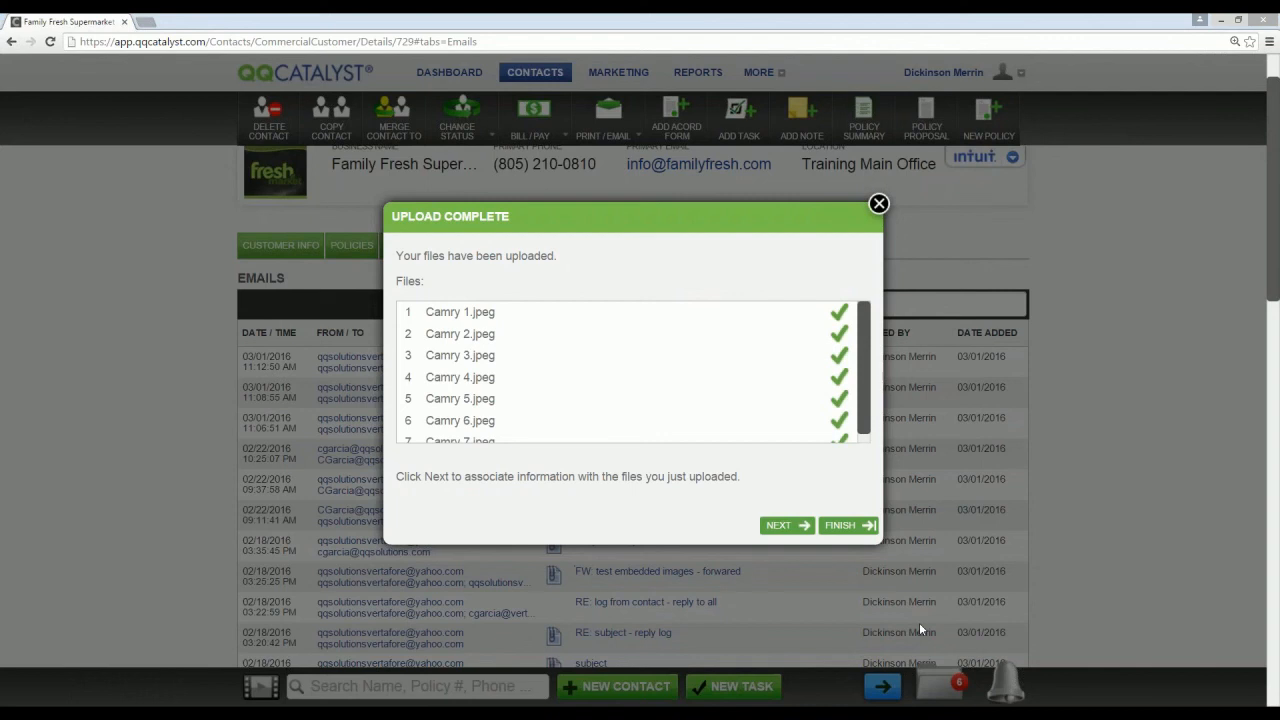
Step: Proceed to the uploaded files' information and tag Camry 1.jpeg as Inspection Photo
click(786, 525)
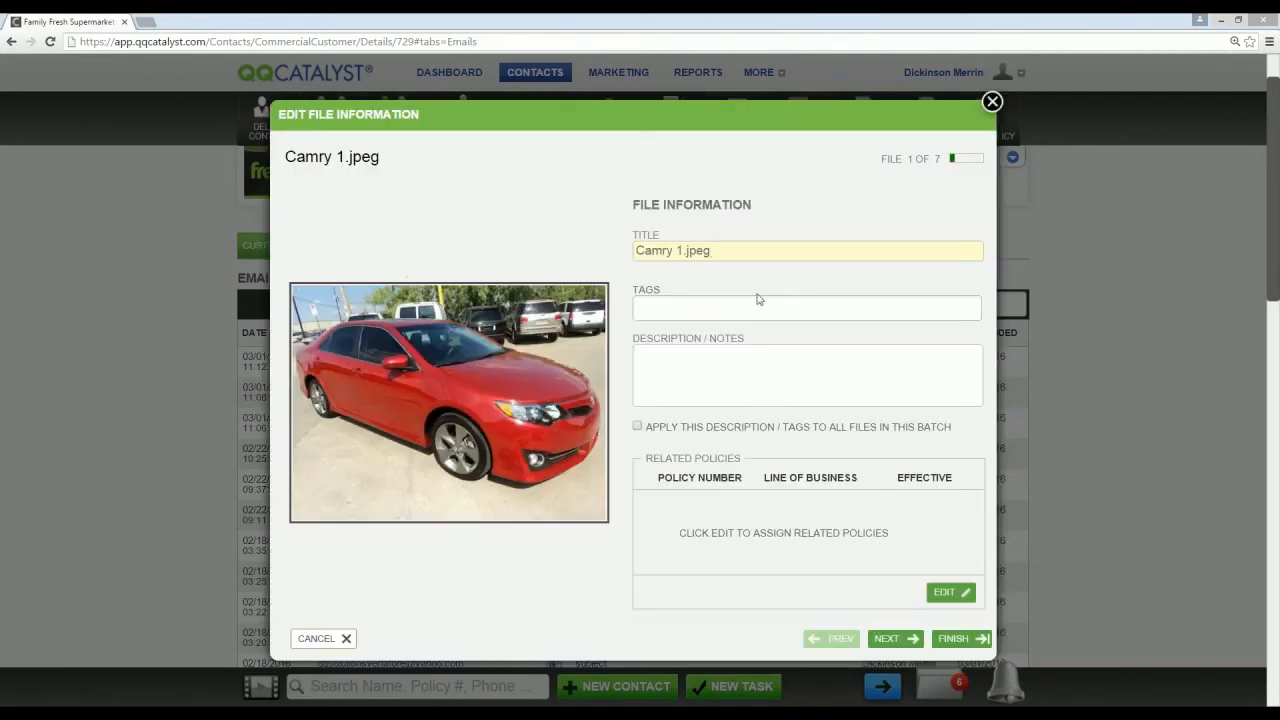
click(663, 312)
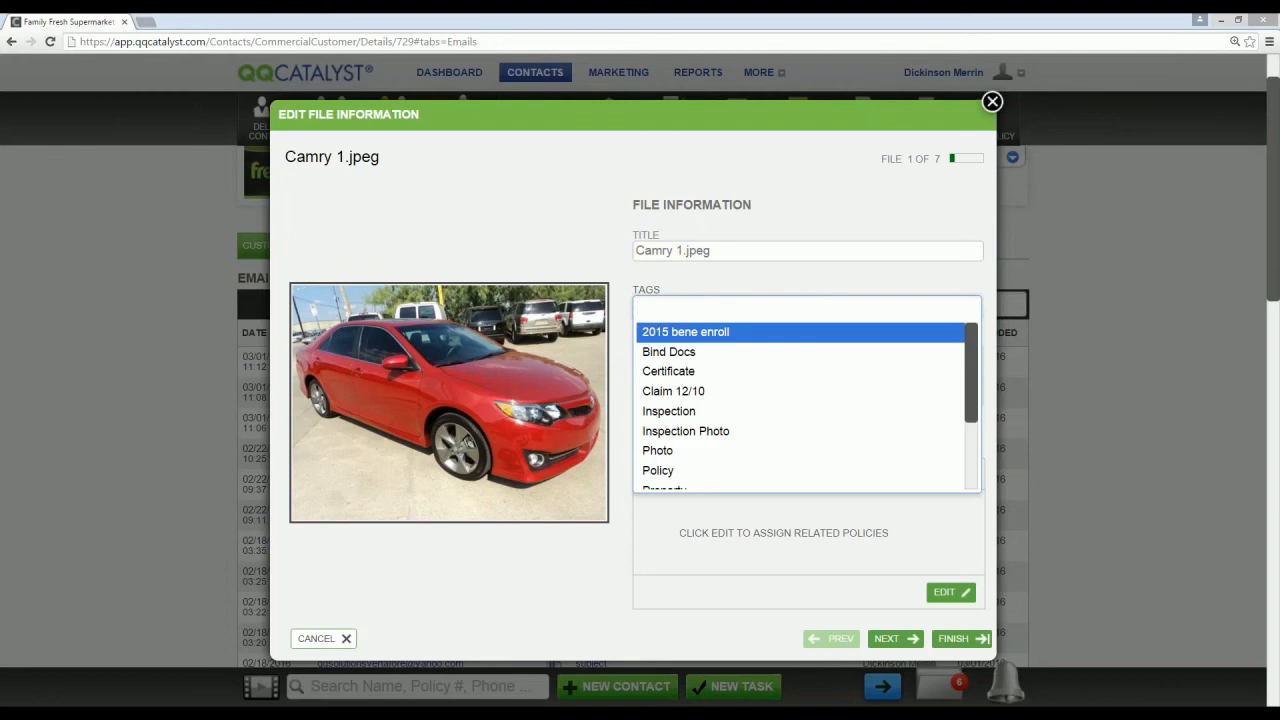
text(inspe)
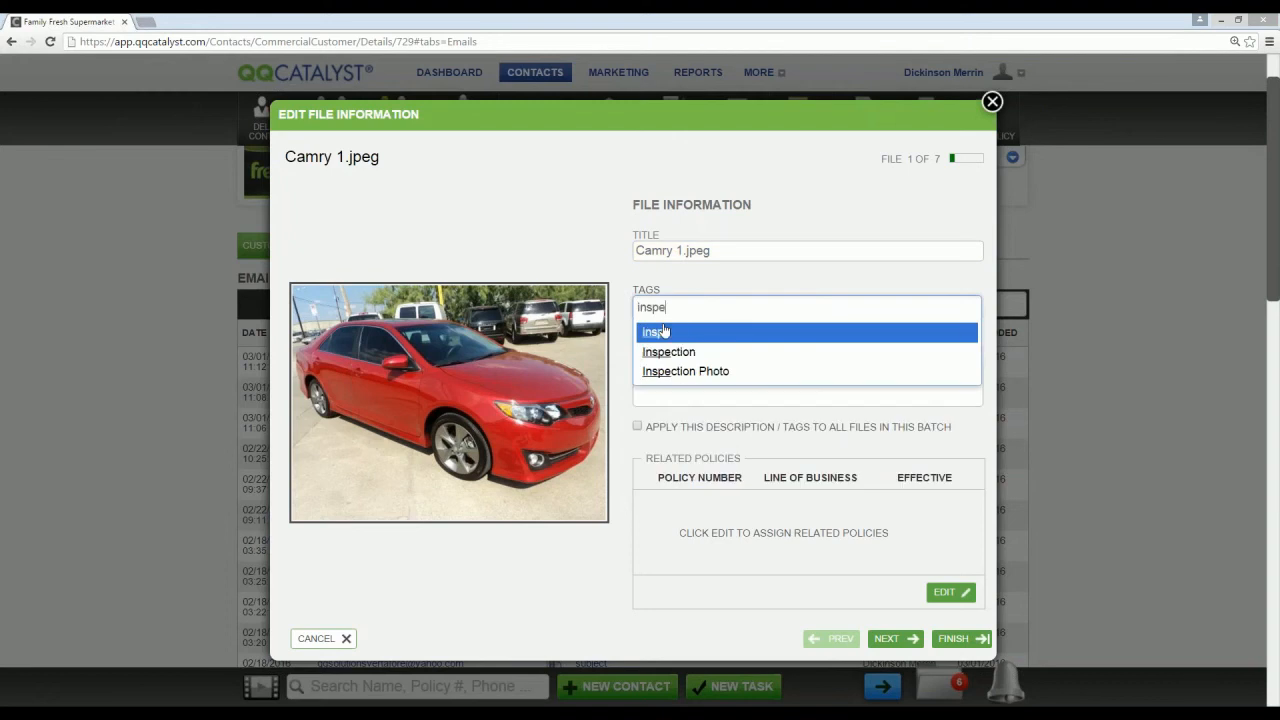
click(712, 370)
Step: Enter the description "2016 Inspection photos", apply the description and tags to all files in the batch, and finish
text(201)
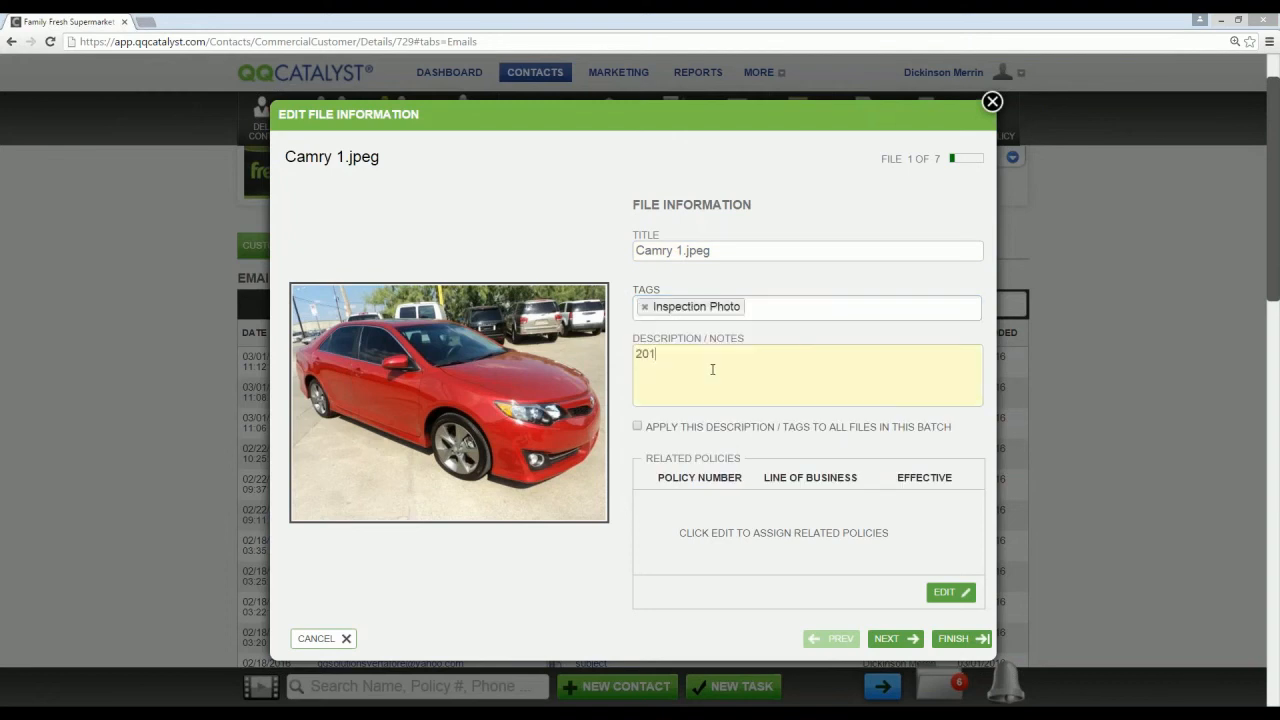
text(6 Isspeection)
key(BackSpace)
key(BackSpace)
key(BackSpace)
key(BackSpace)
key(BackSpace)
key(BackSpace)
key(BackSpace)
text(ct)
text(ion photos)
click(637, 426)
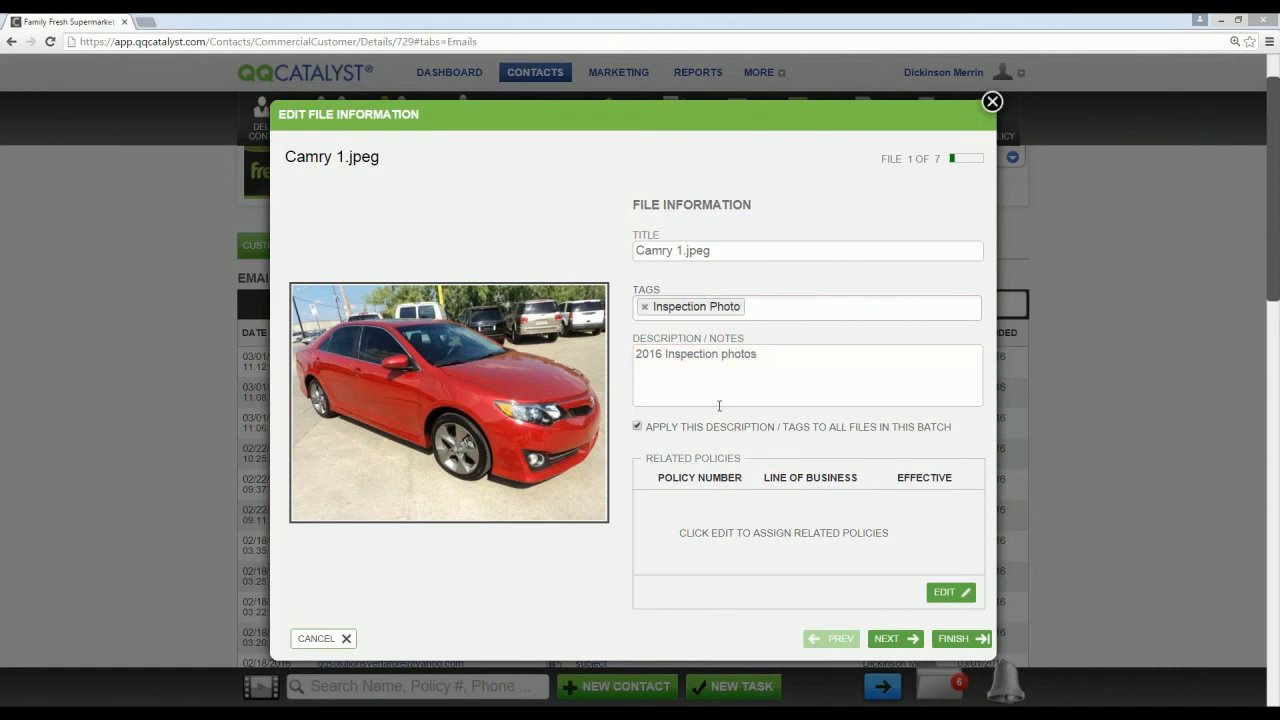
click(960, 638)
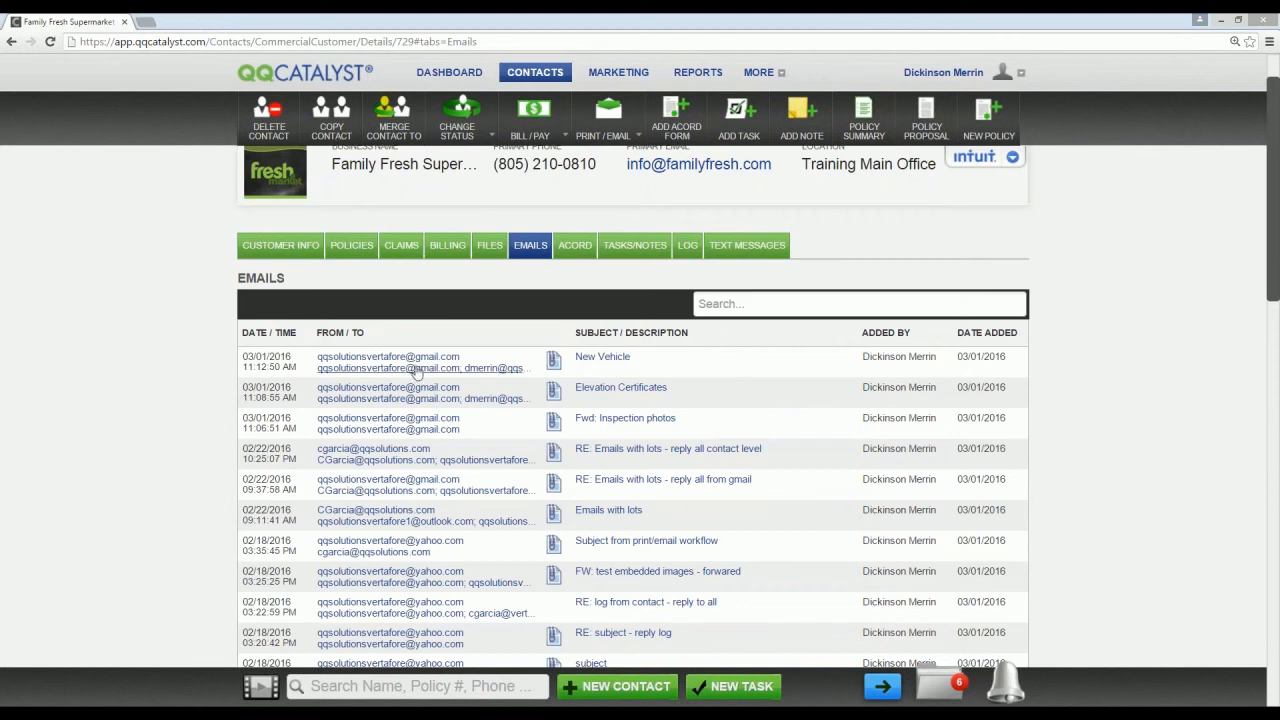
Step: Edit the "New Vehicle" email's details, enter the description "Inspection photos received from customer", and save
click(768, 369)
scroll(775, 378, up, 1)
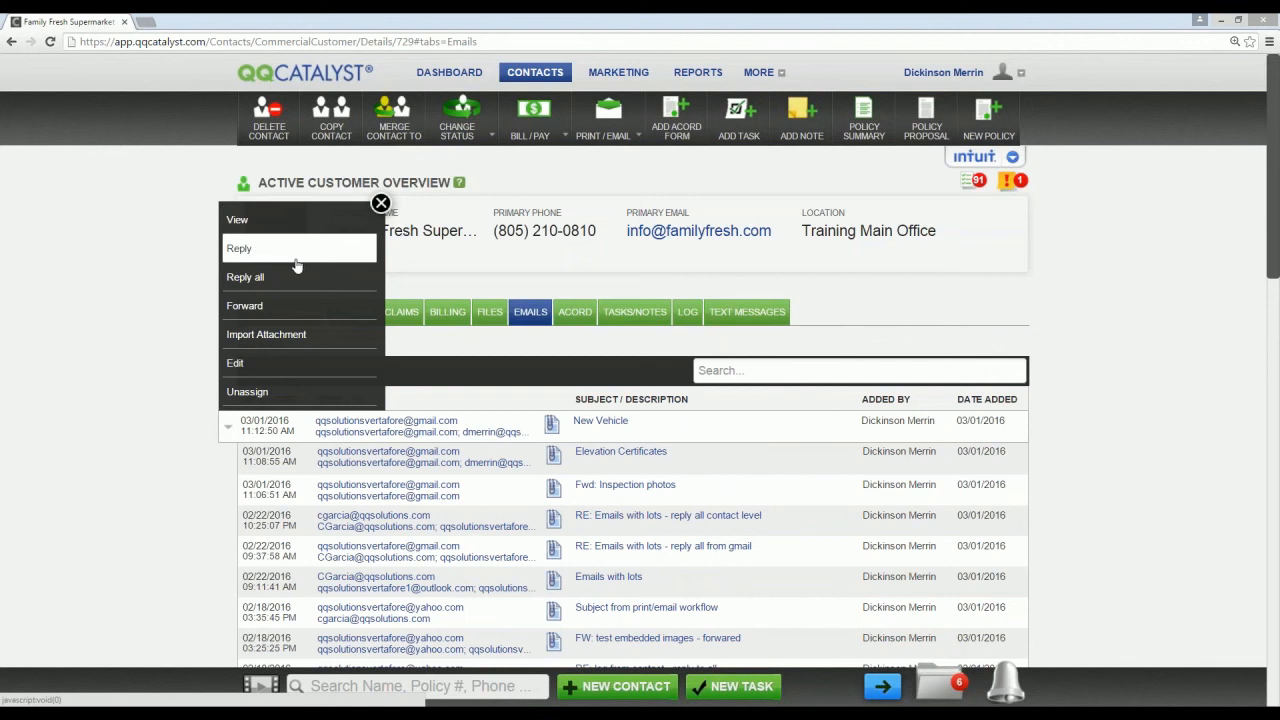
click(302, 366)
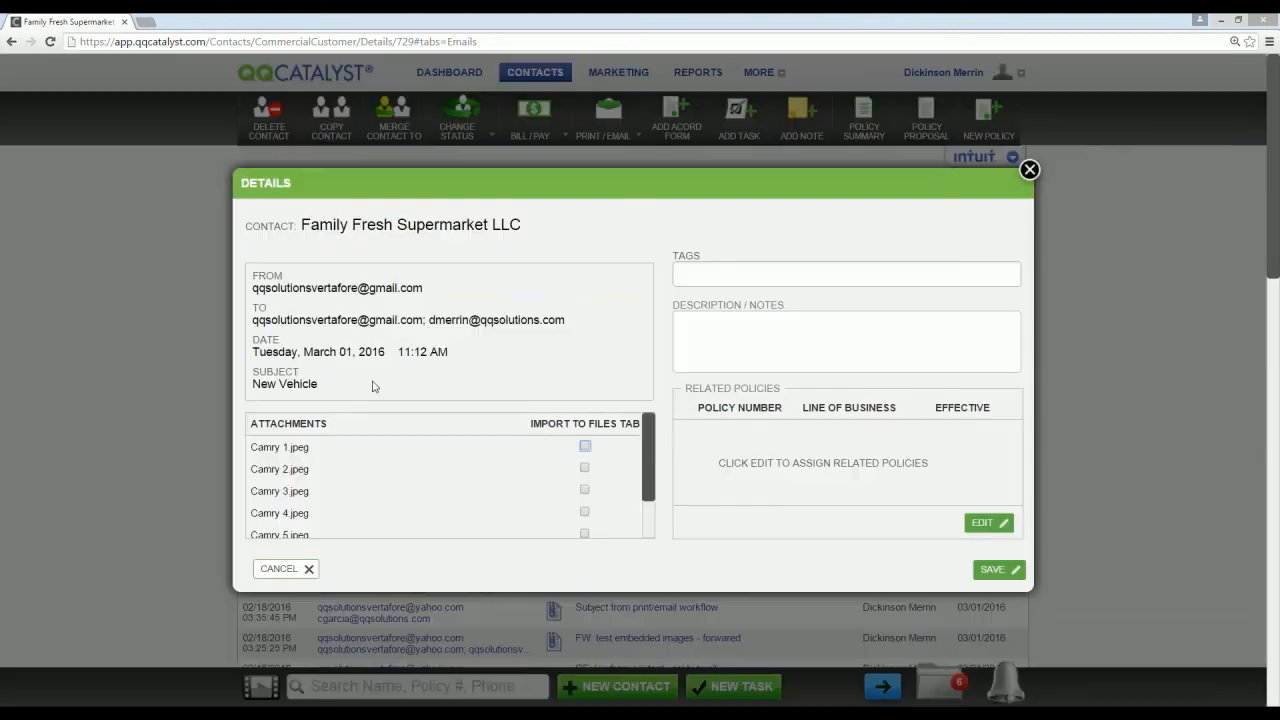
click(735, 336)
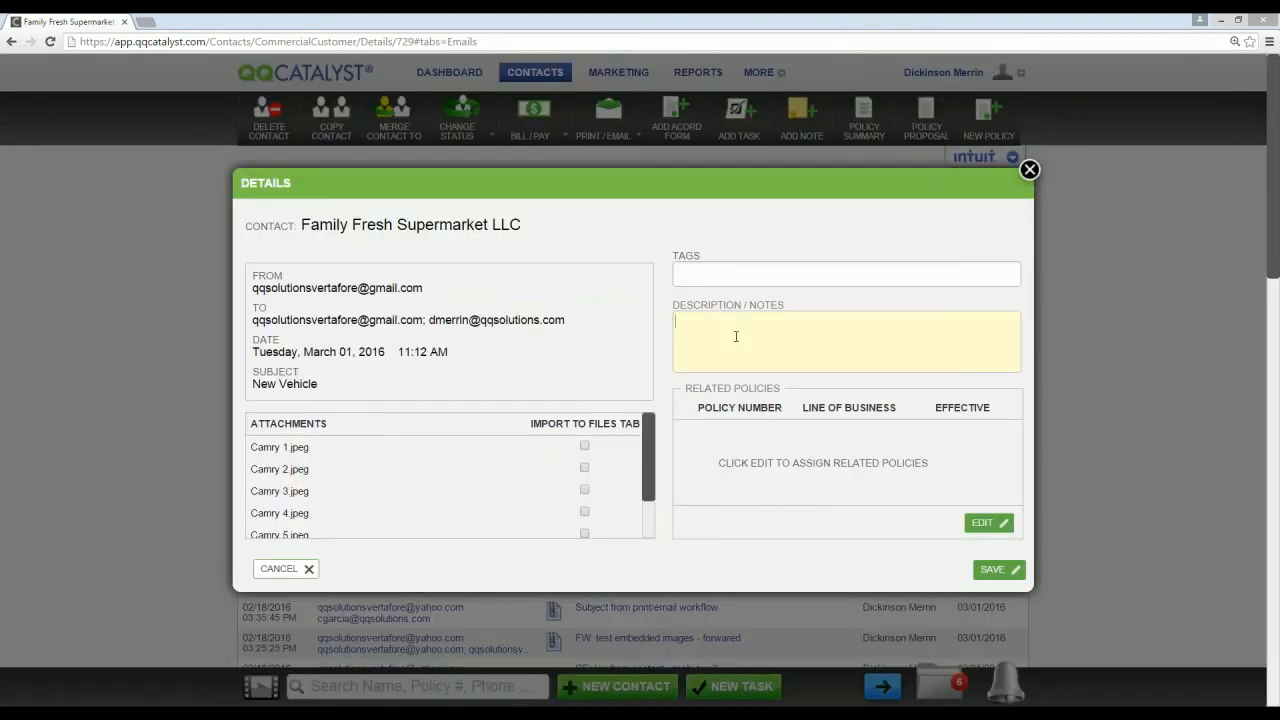
text(Inspection photos received from customer)
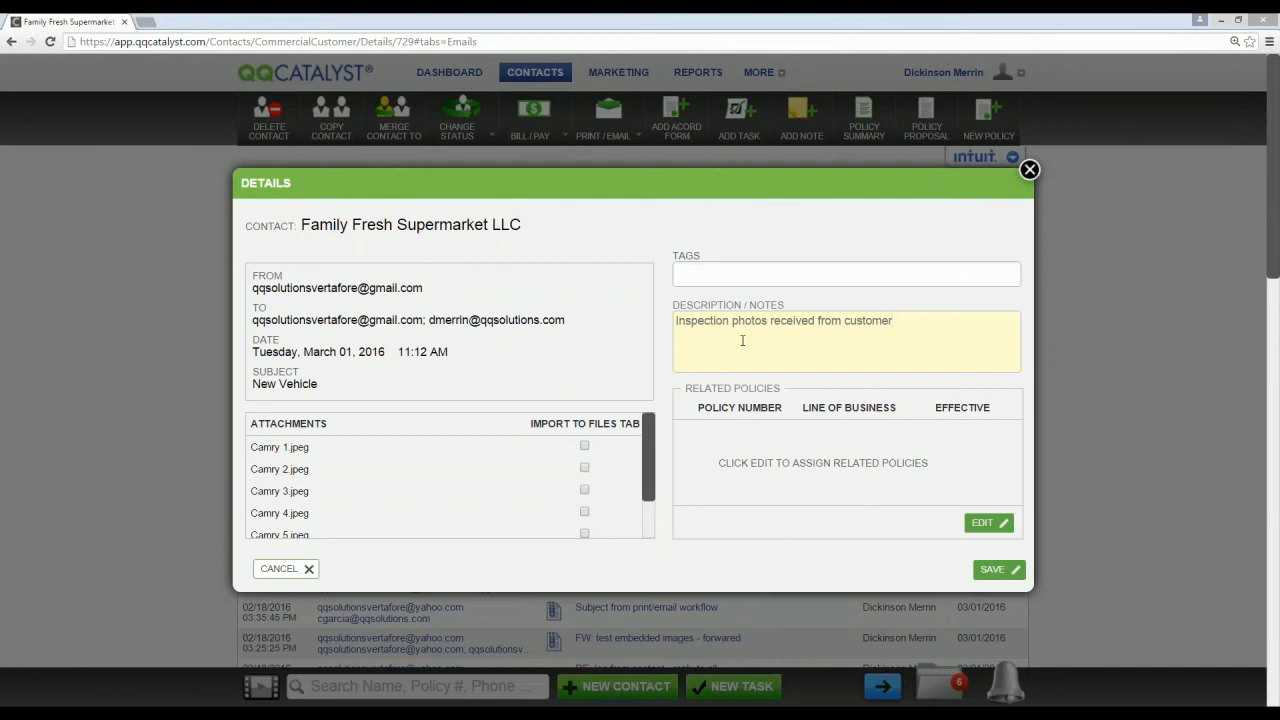
click(992, 569)
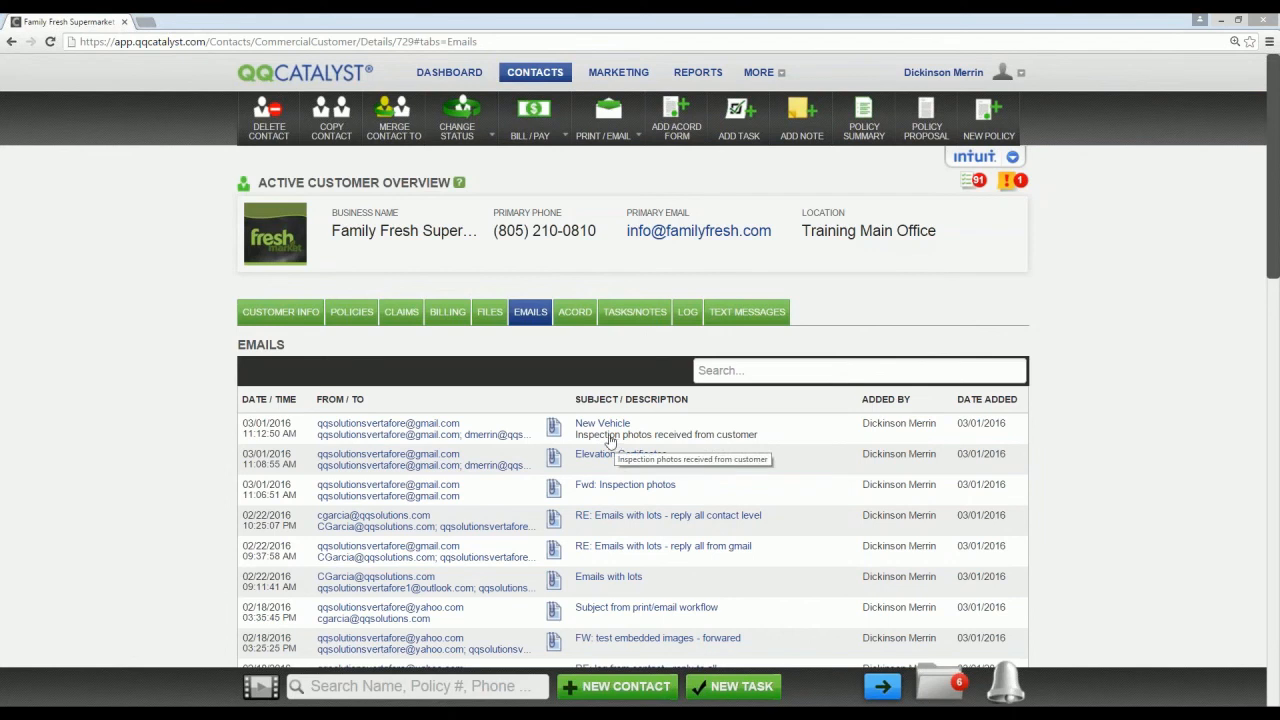
click(267, 436)
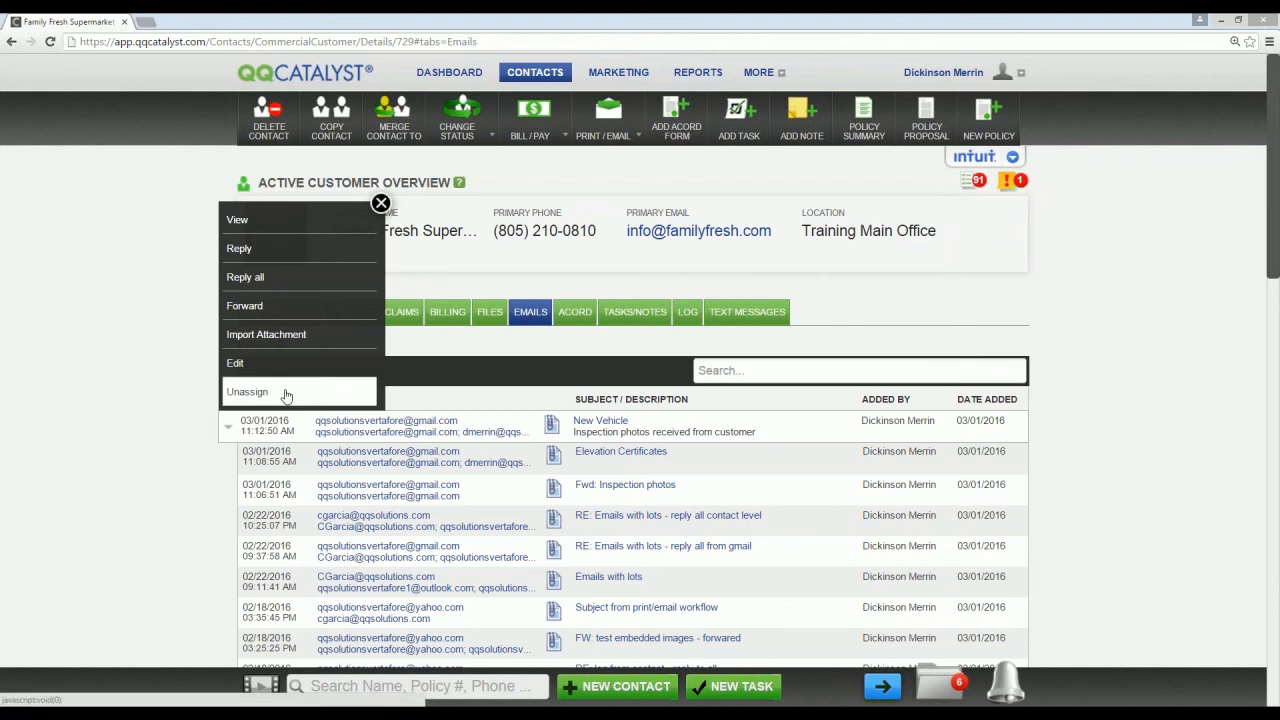
click(381, 204)
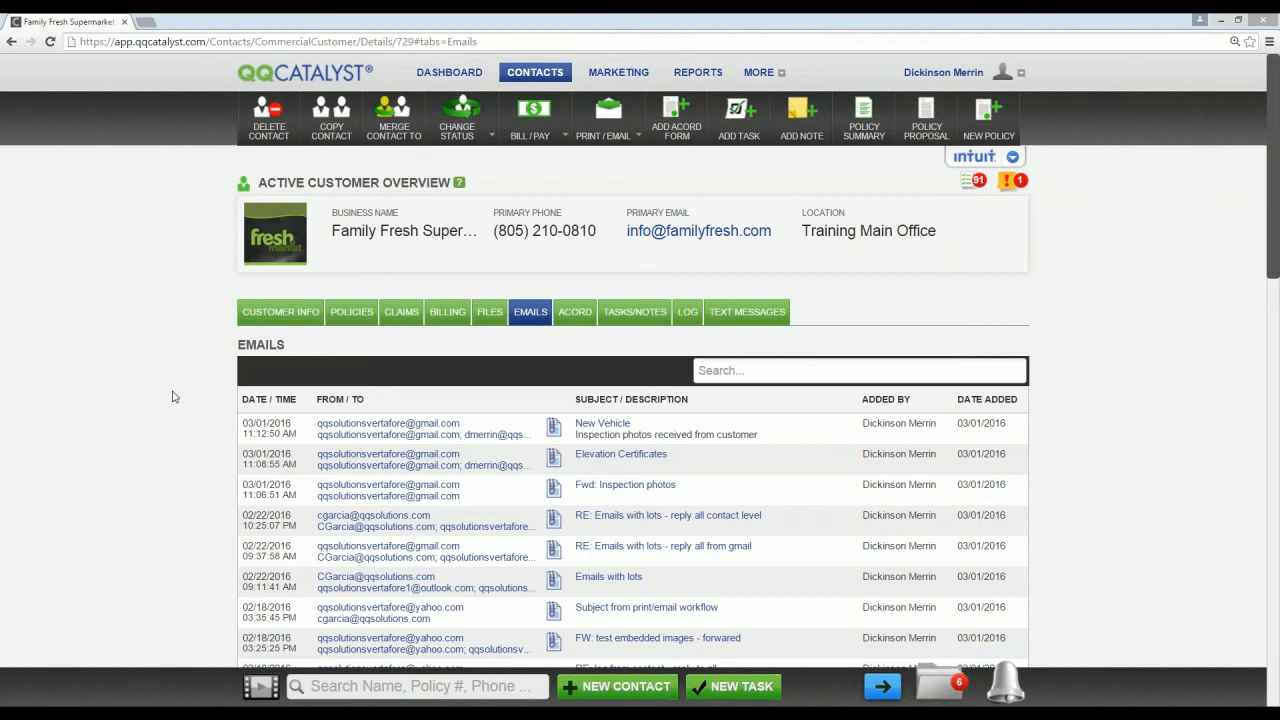
Step: Open the customer's pending Farm/Ranch policy effective 12/16/2015 and review its location schedule and general policy information
click(346, 318)
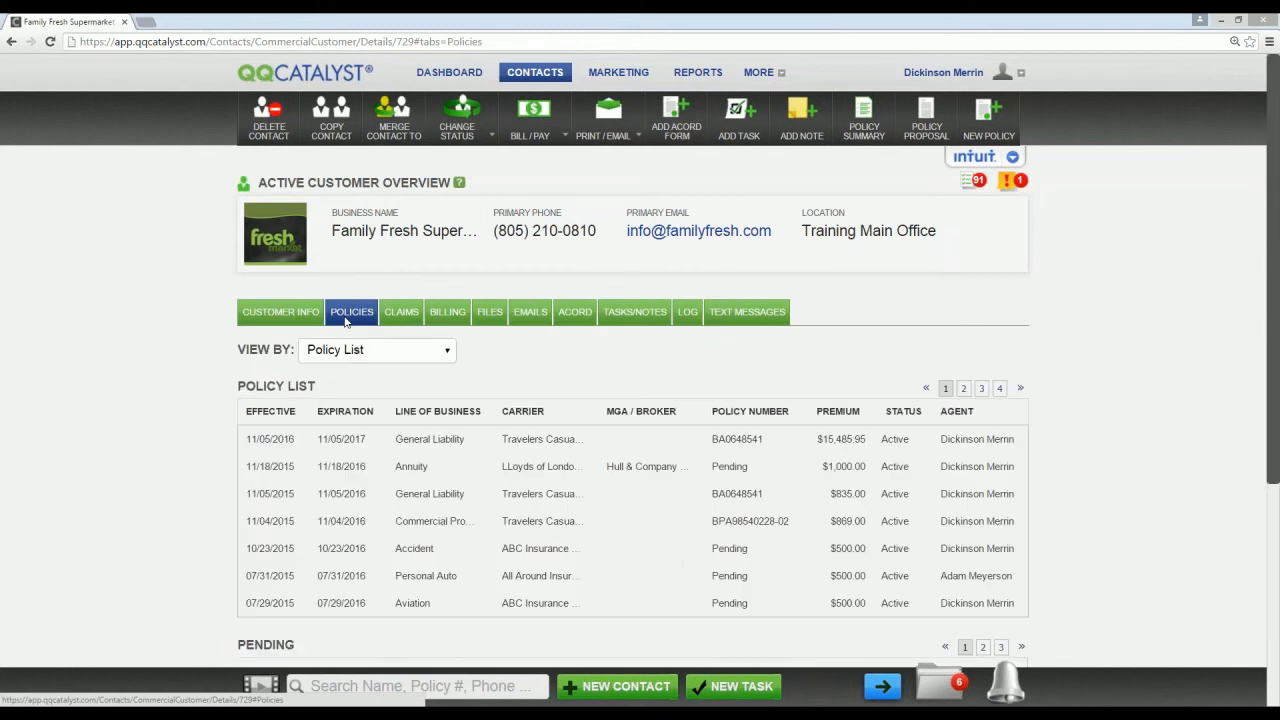
scroll(899, 509, down, 2)
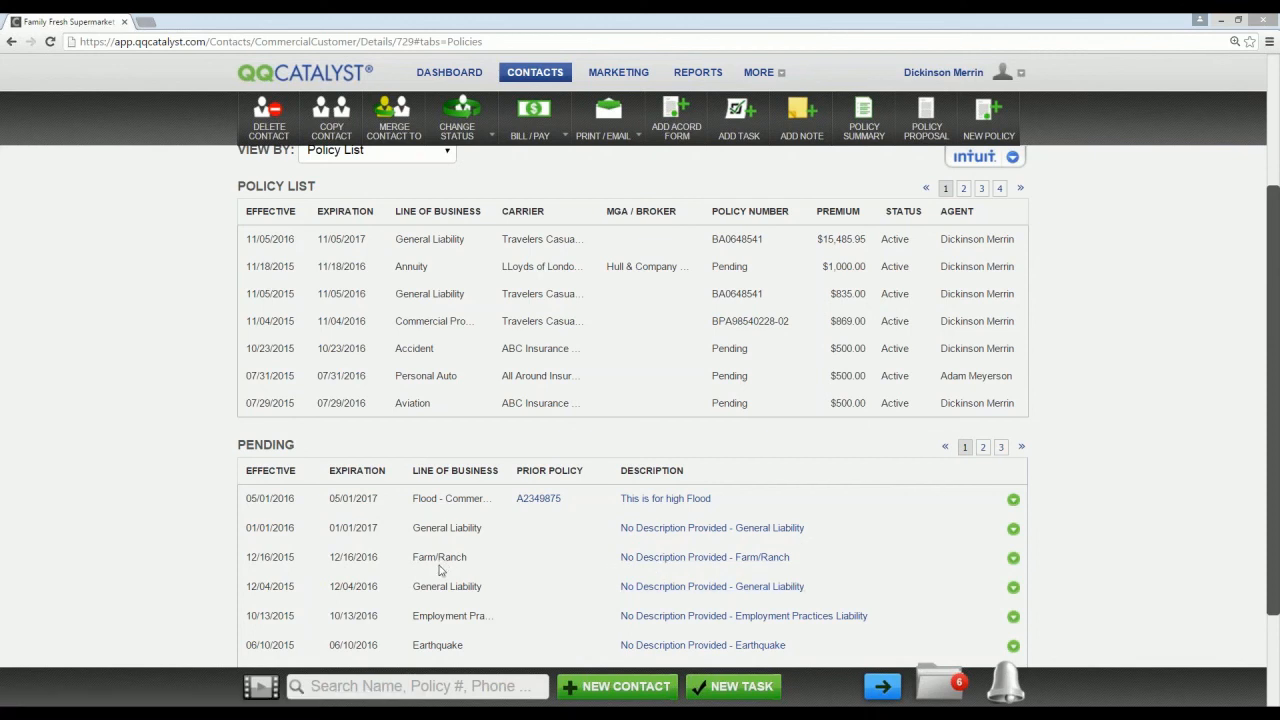
click(712, 558)
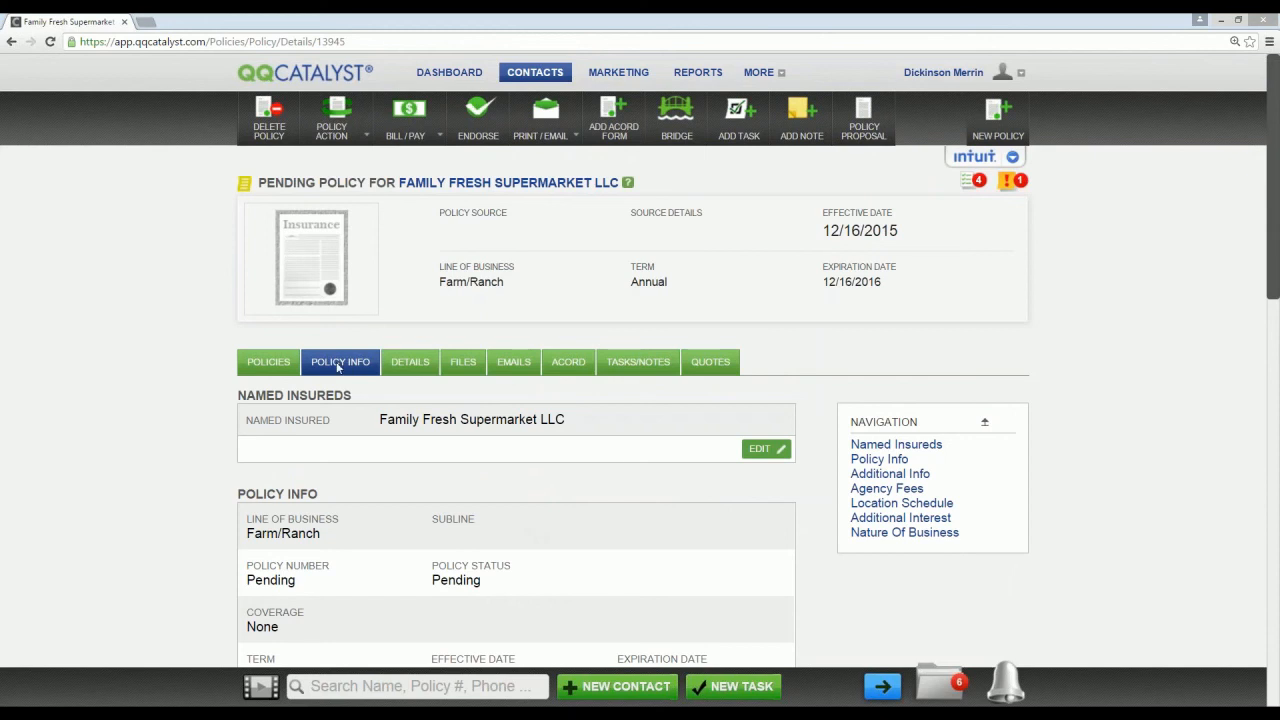
click(903, 503)
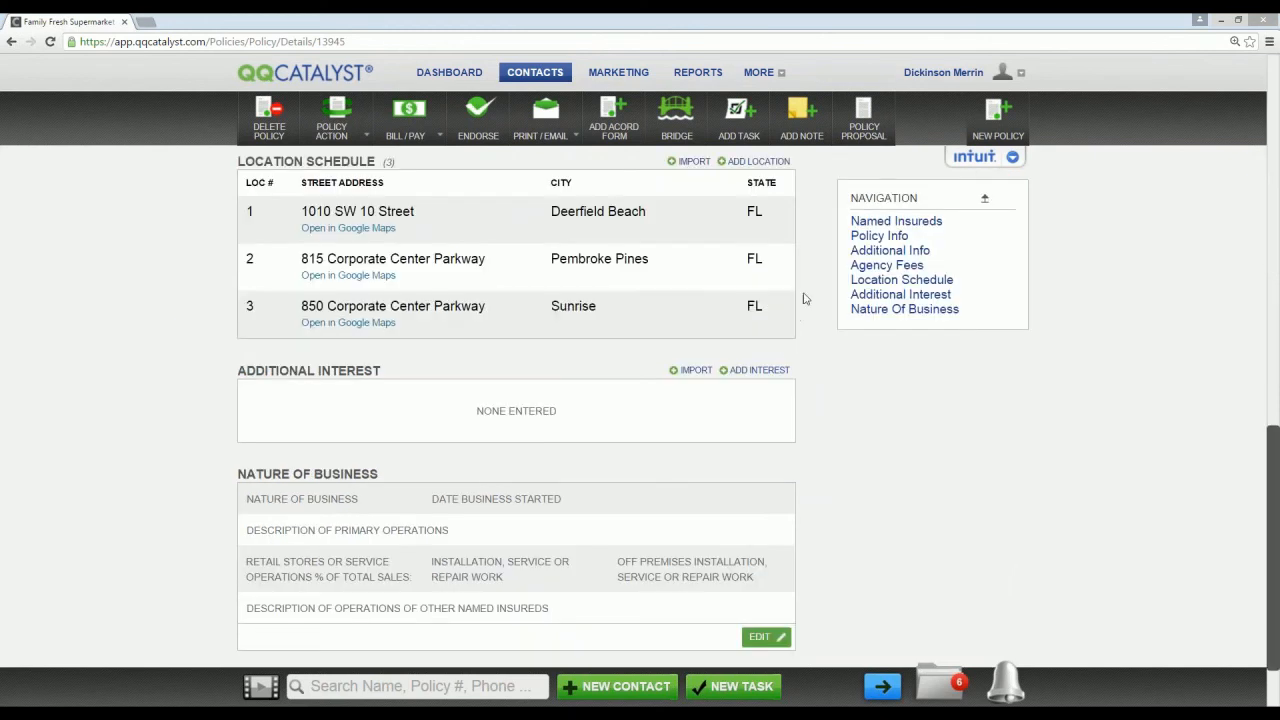
scroll(805, 310, up, 4)
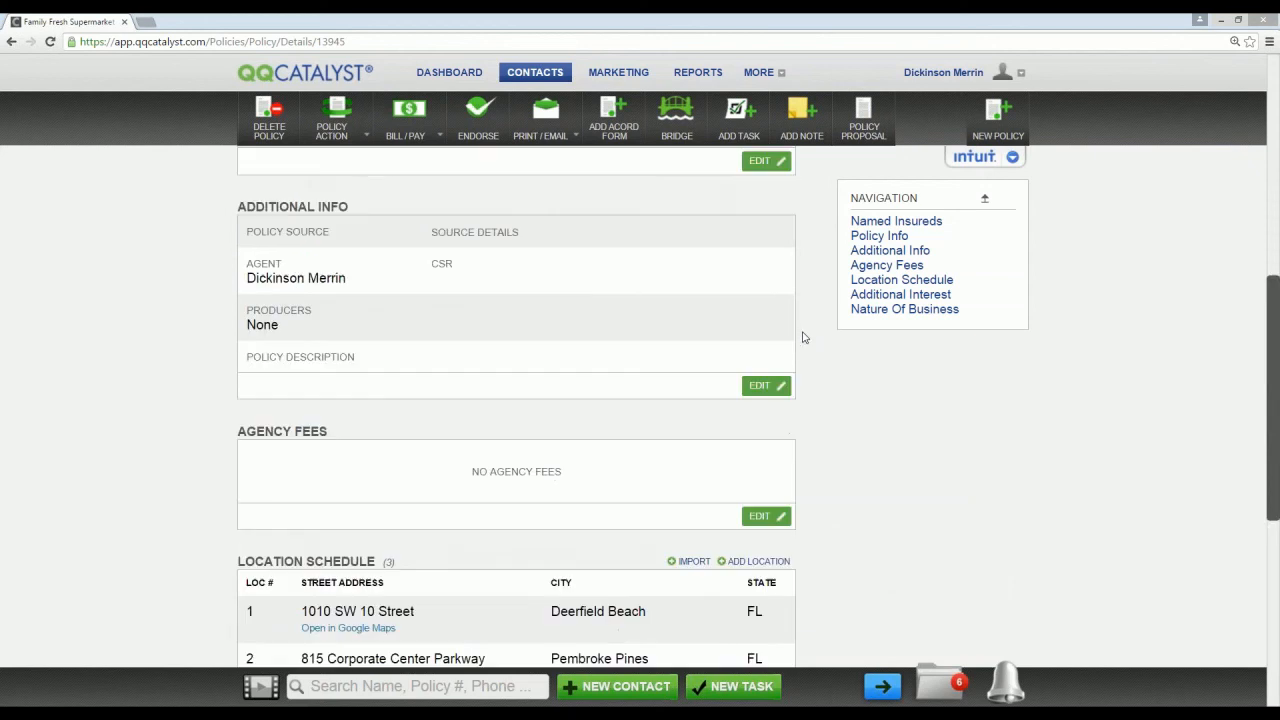
scroll(473, 452, up, 3)
scroll(473, 452, up, 5)
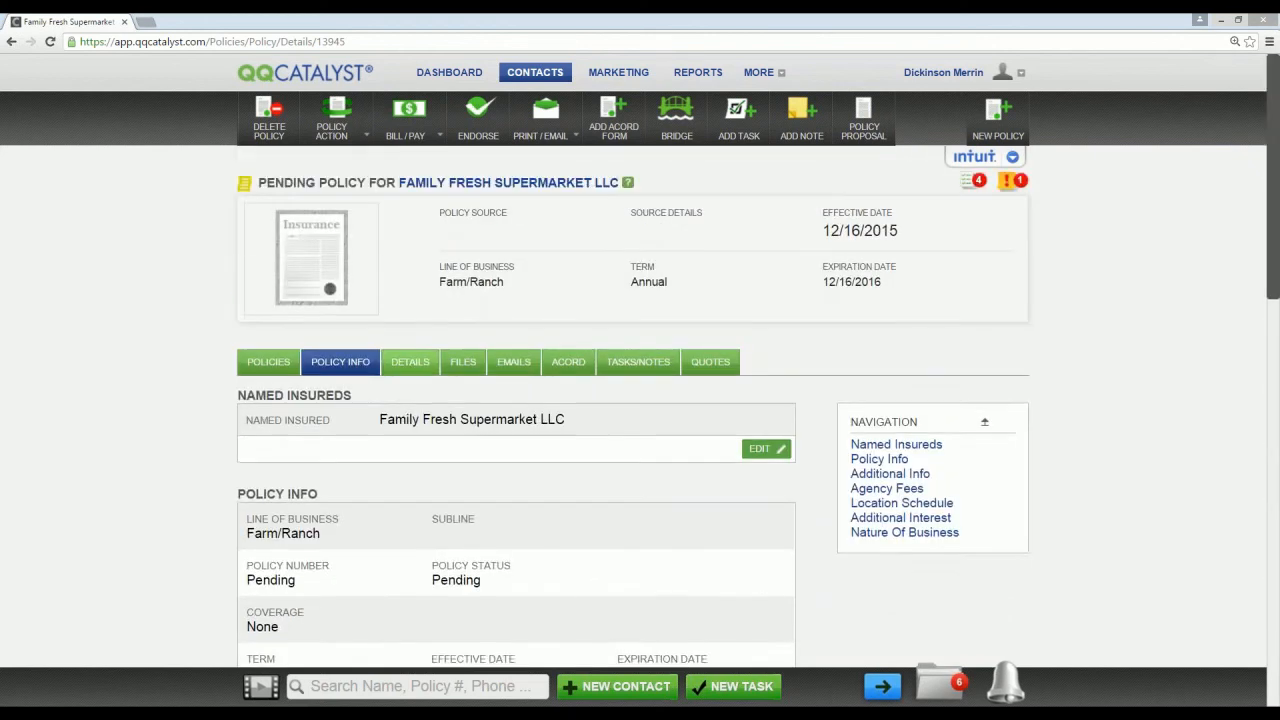
Step: Review the Farm/Ranch policy's premises information, including the rating description, and its liability coverage details
click(410, 361)
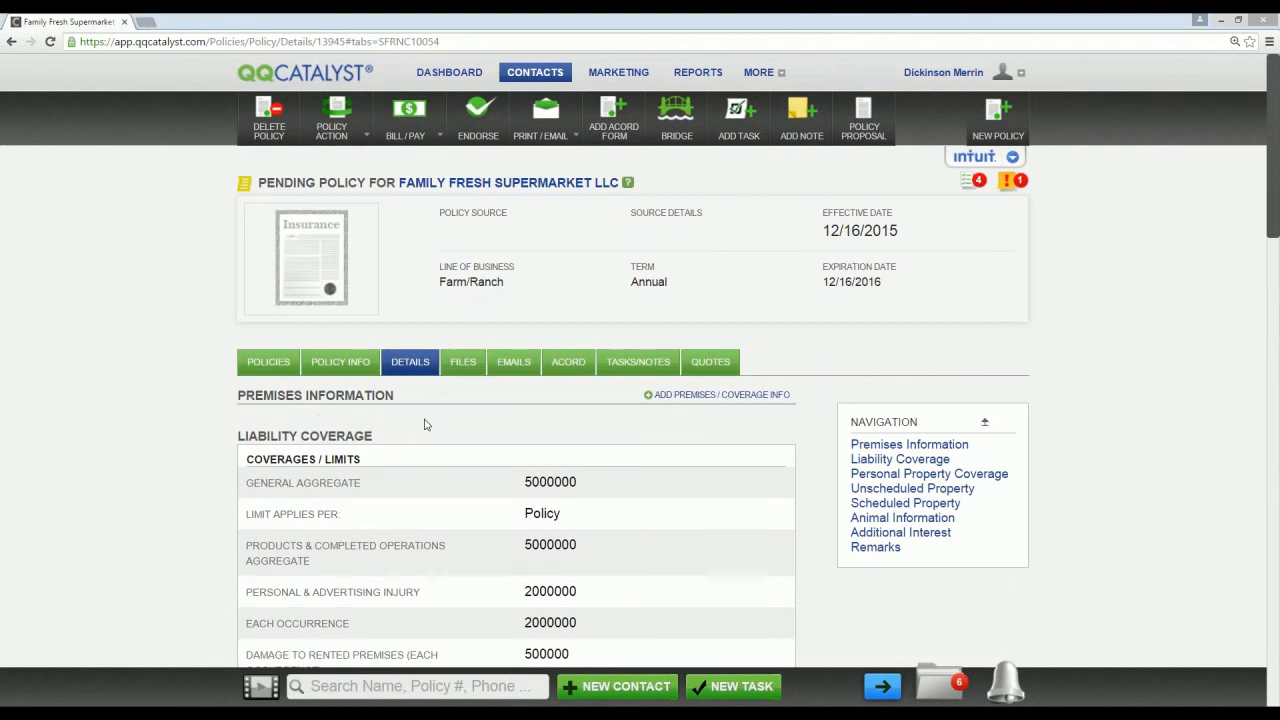
scroll(199, 431, down, 2)
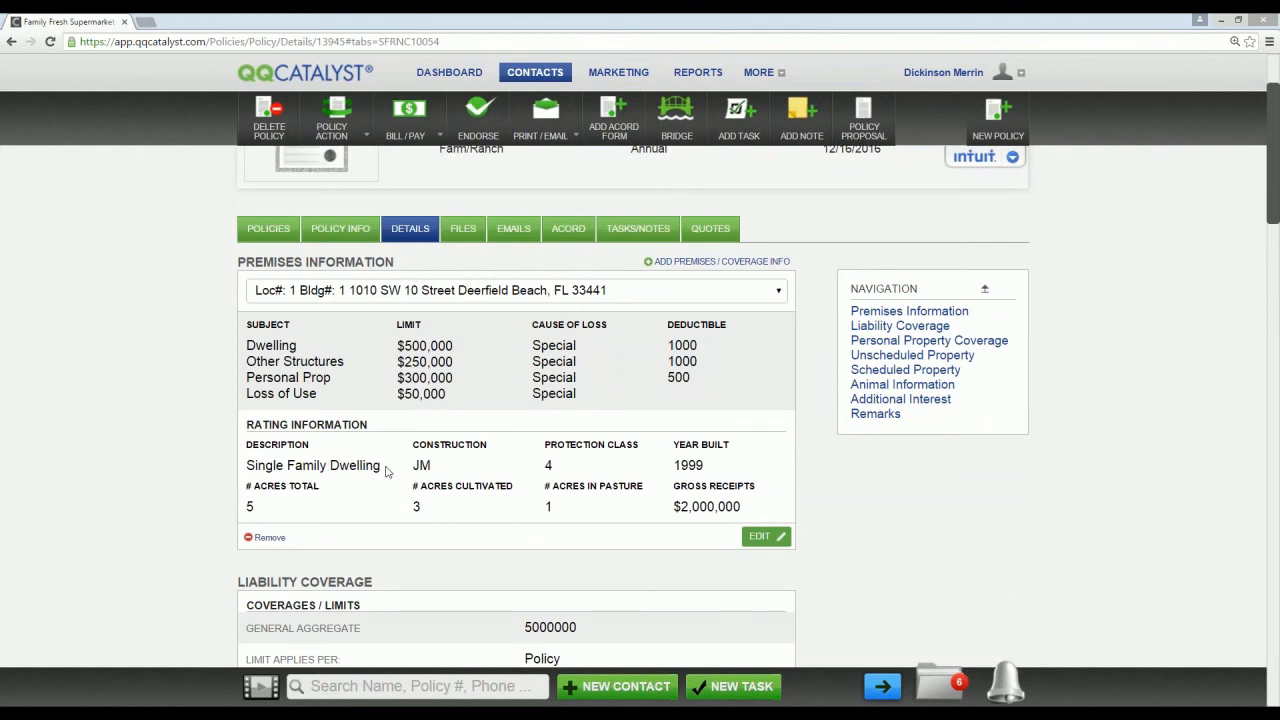
drag(385, 471, 245, 470)
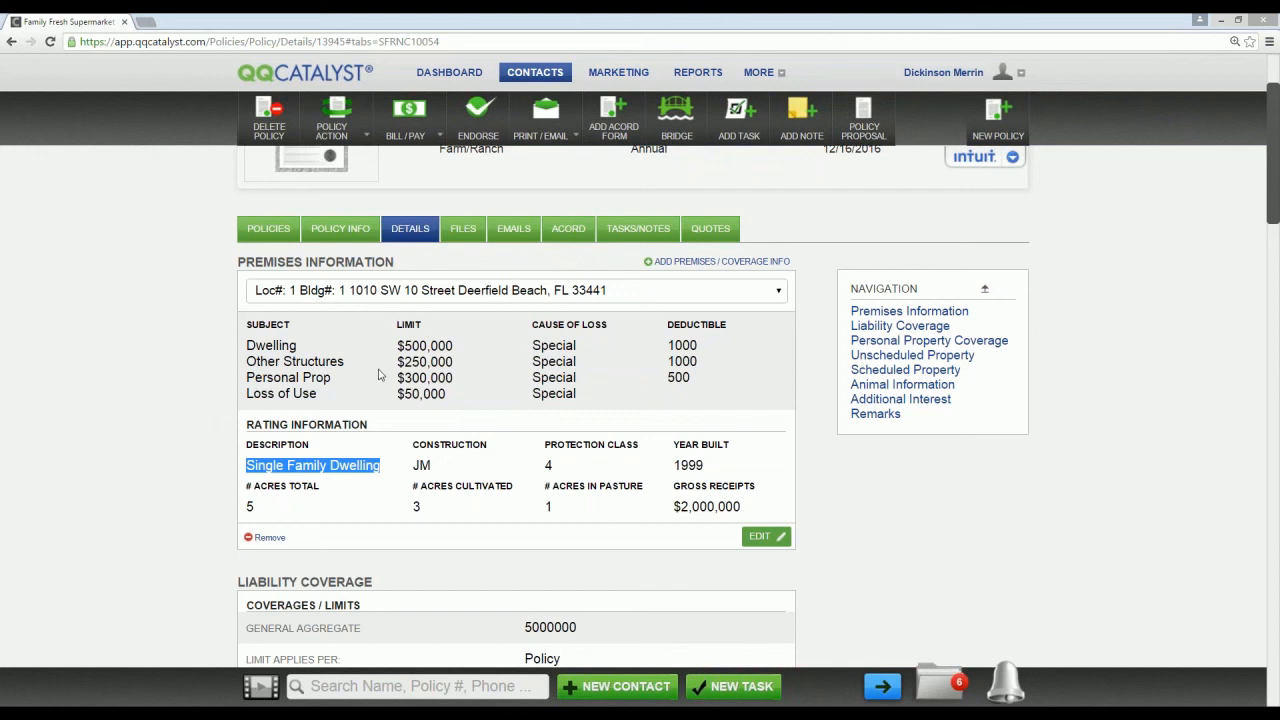
scroll(380, 388, down, 1)
scroll(380, 390, down, 1)
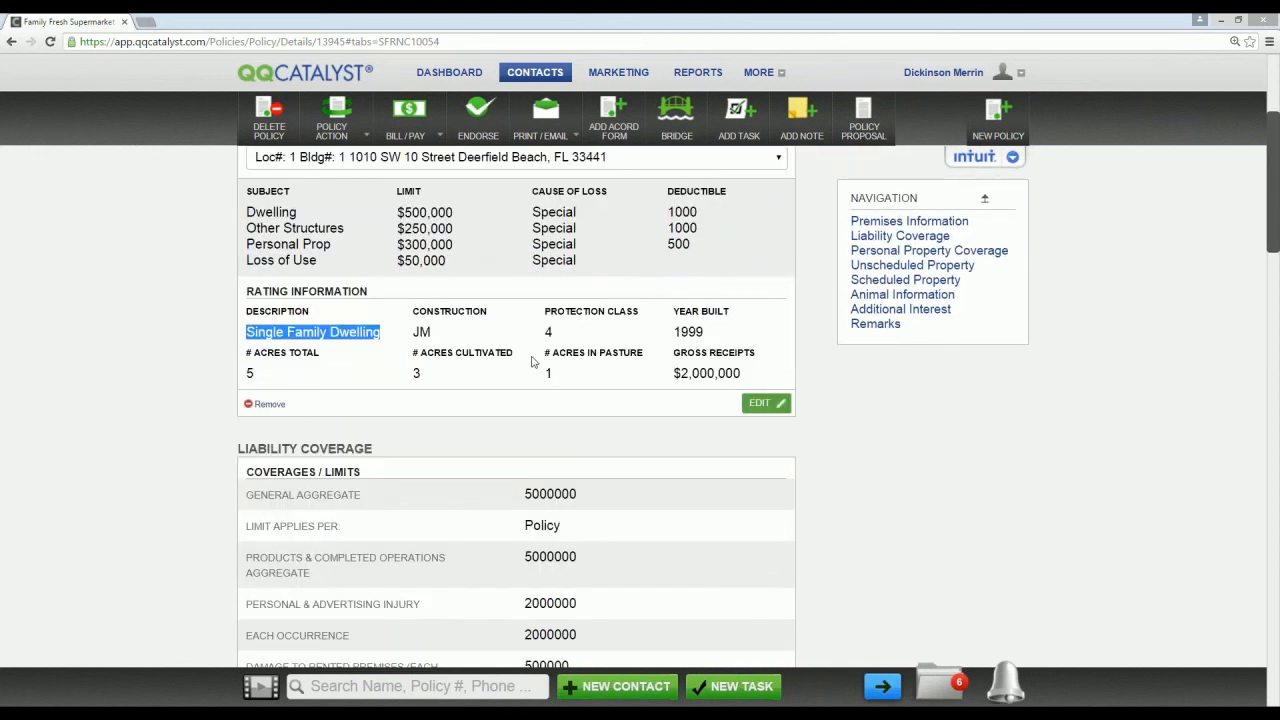
scroll(516, 364, down, 3)
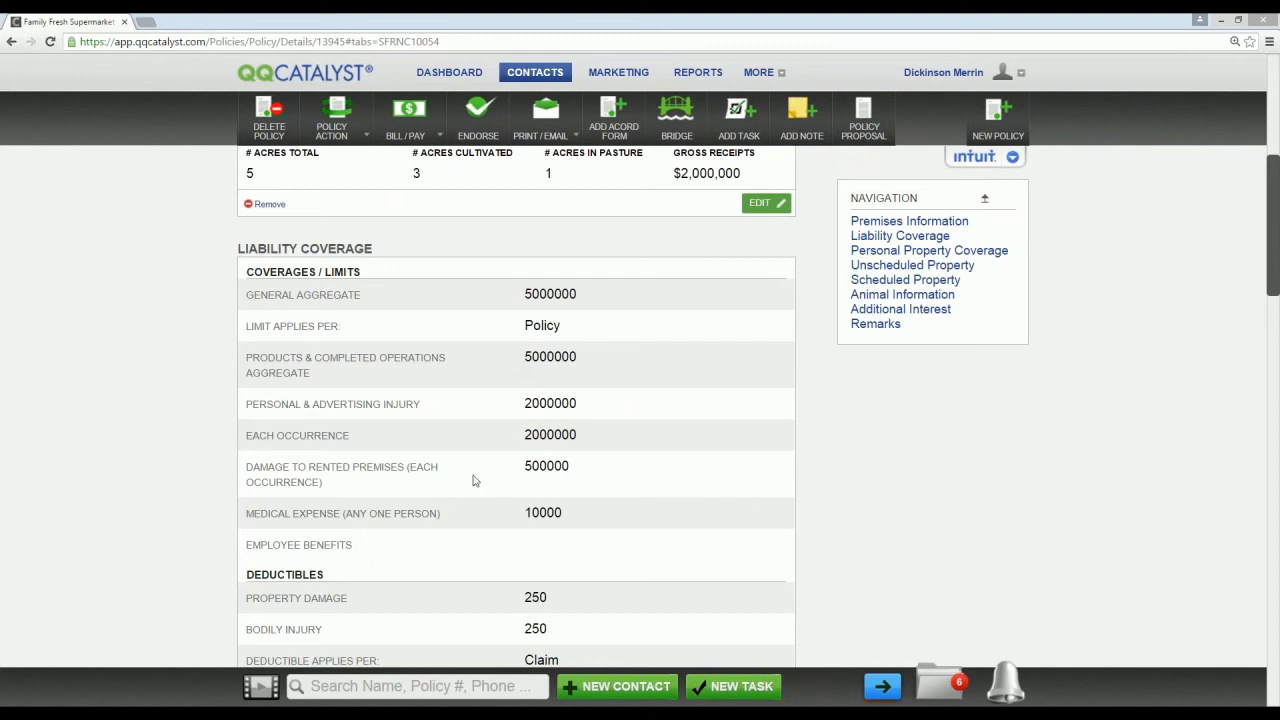
scroll(524, 500, down, 2)
Step: Examine the policy's personal property coverage for location 1 and its unscheduled property list
scroll(554, 510, down, 5)
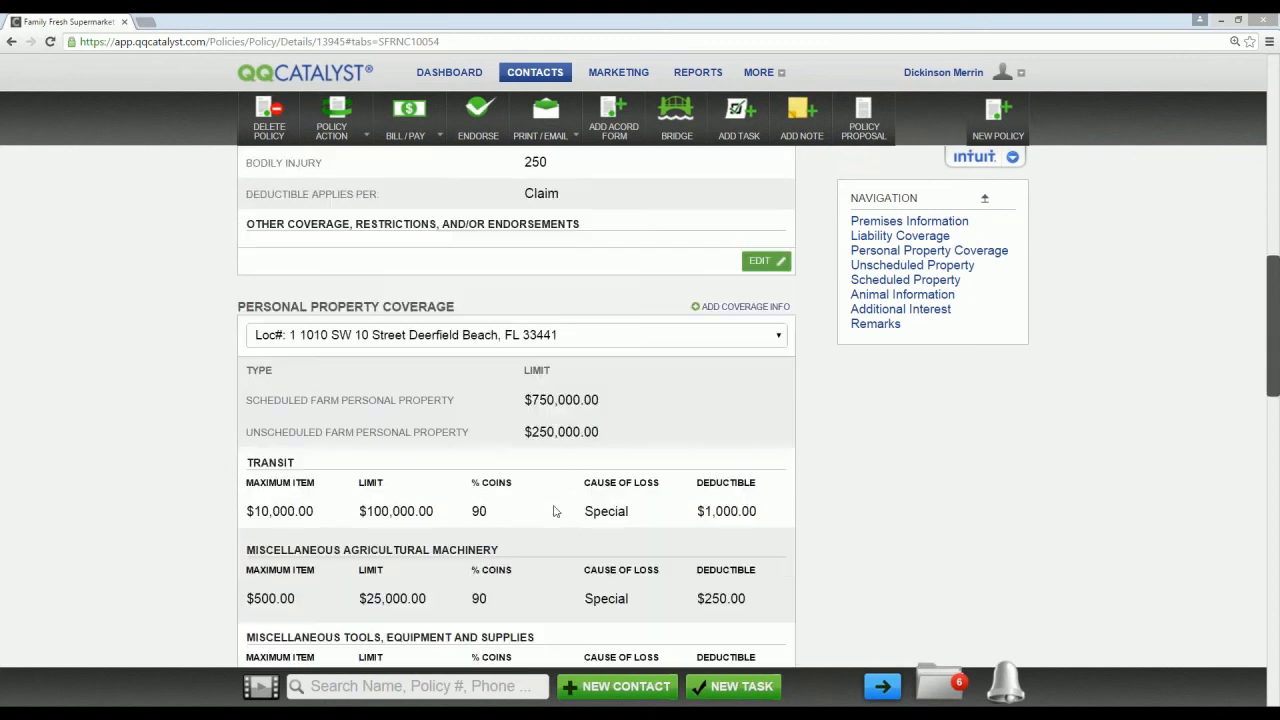
scroll(595, 527, down, 1)
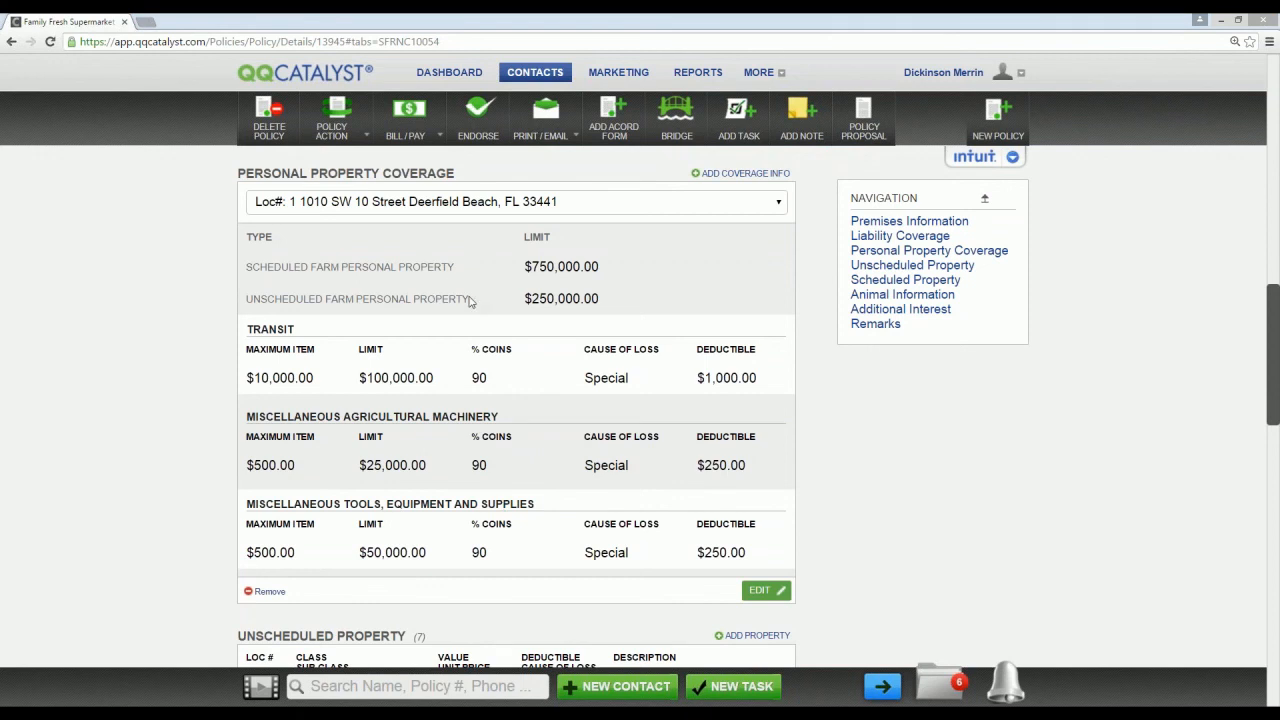
scroll(470, 302, down, 2)
scroll(470, 302, up, 2)
scroll(734, 280, down, 1)
scroll(760, 337, down, 2)
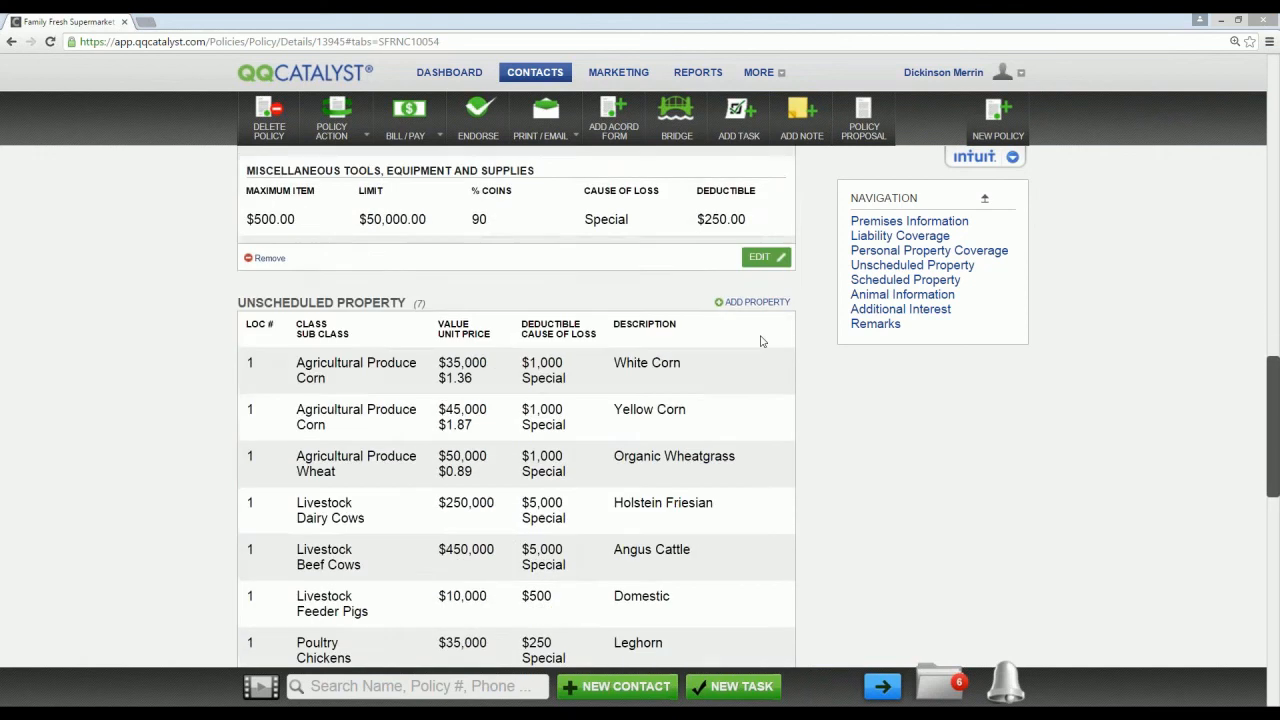
scroll(754, 323, down, 1)
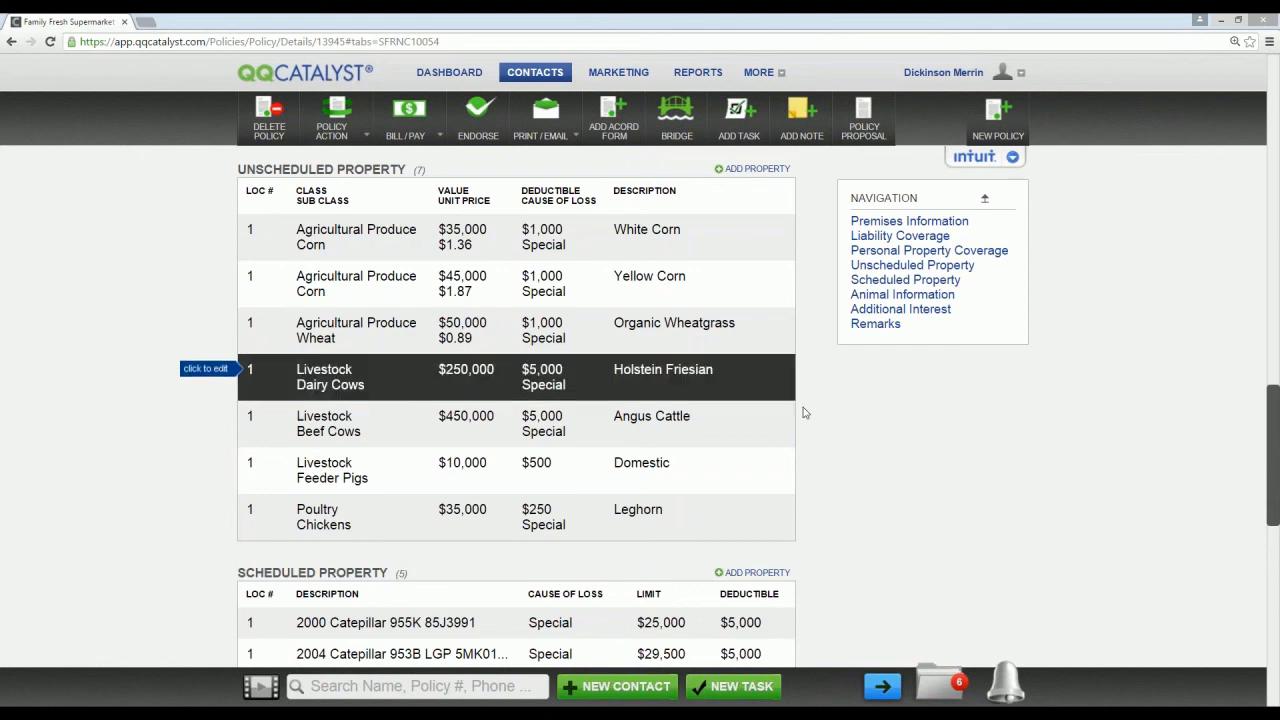
Step: Review the Farm/Ranch policy's scheduled property and animal information, including each animal's coverages, limits and deductibles
scroll(810, 404, down, 3)
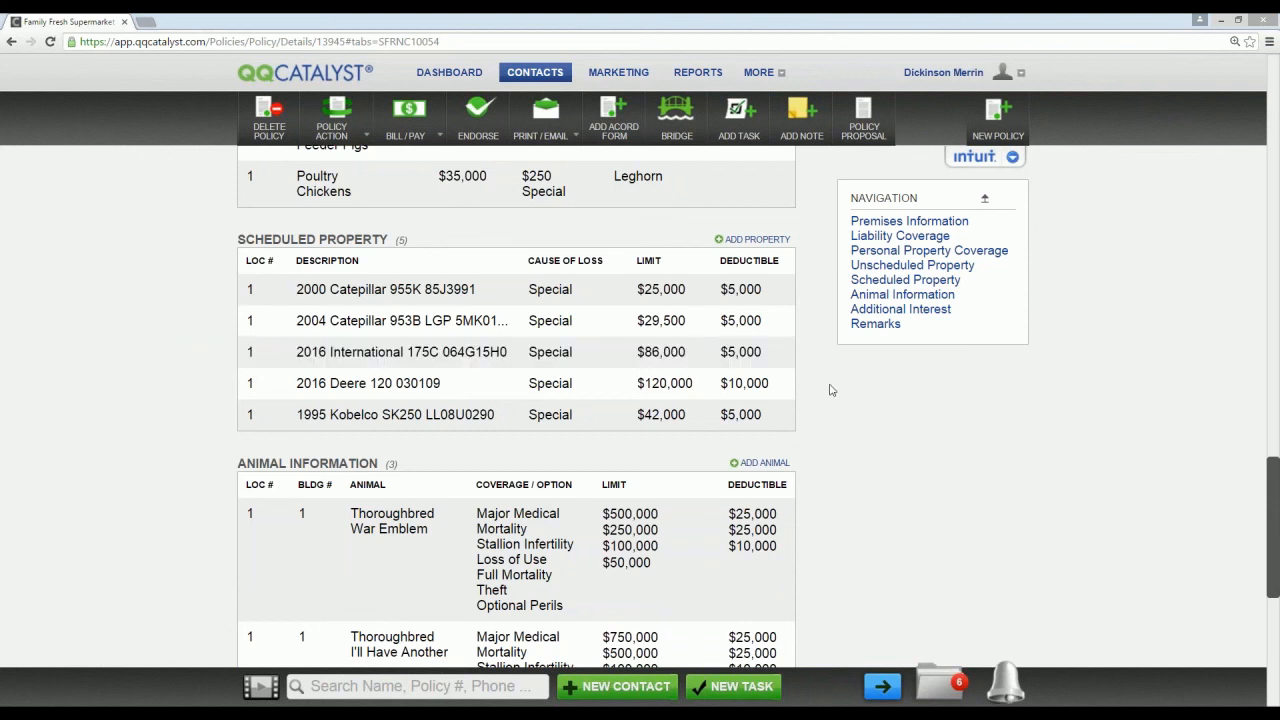
scroll(810, 375, down, 3)
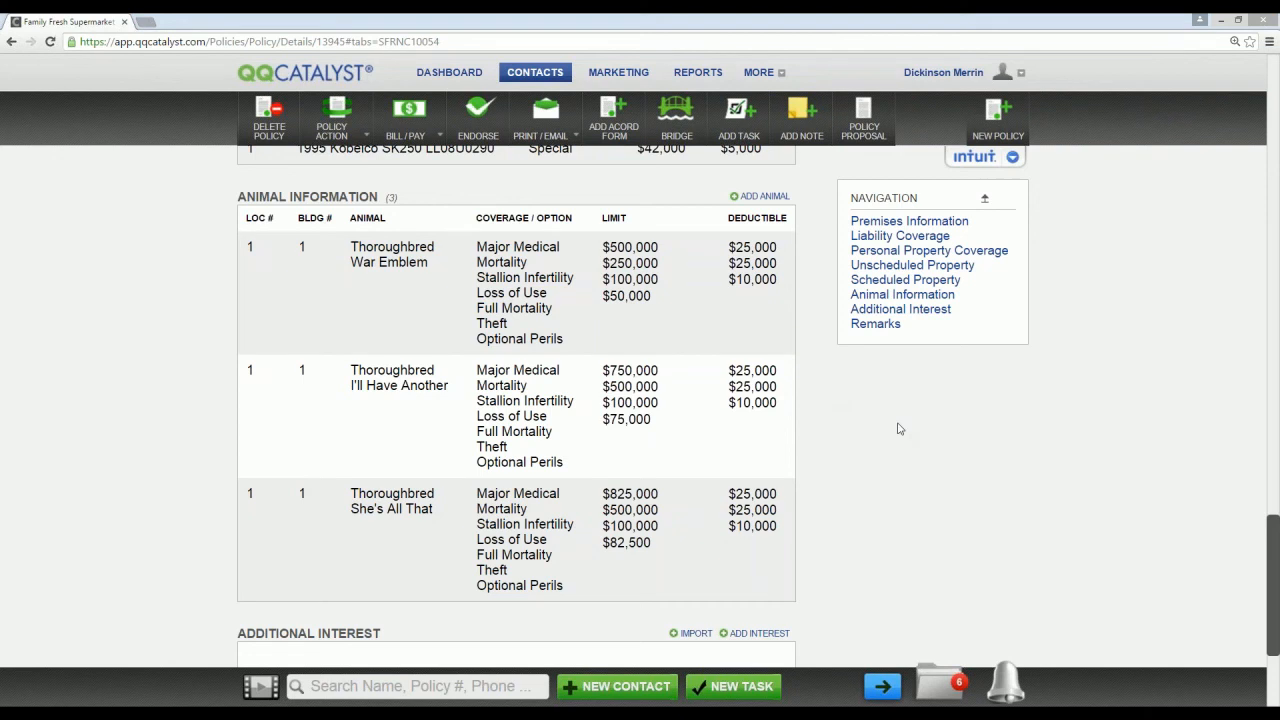
scroll(898, 429, up, 8)
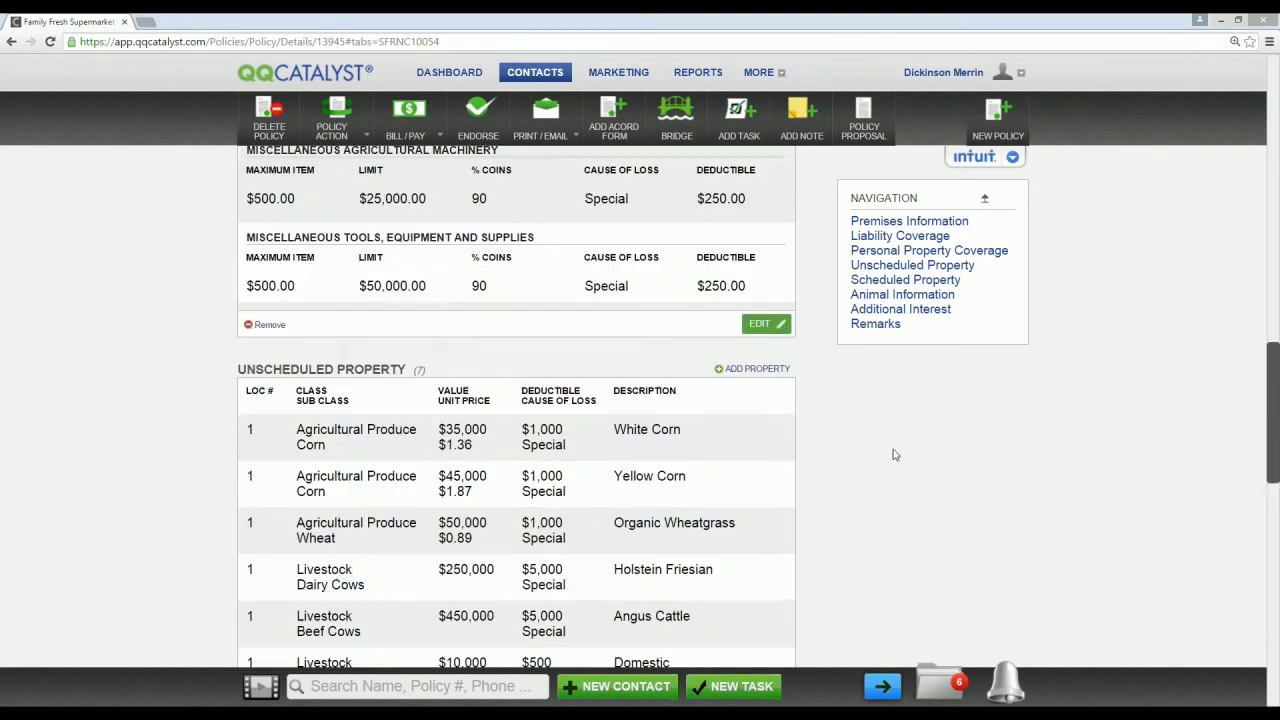
scroll(895, 455, up, 8)
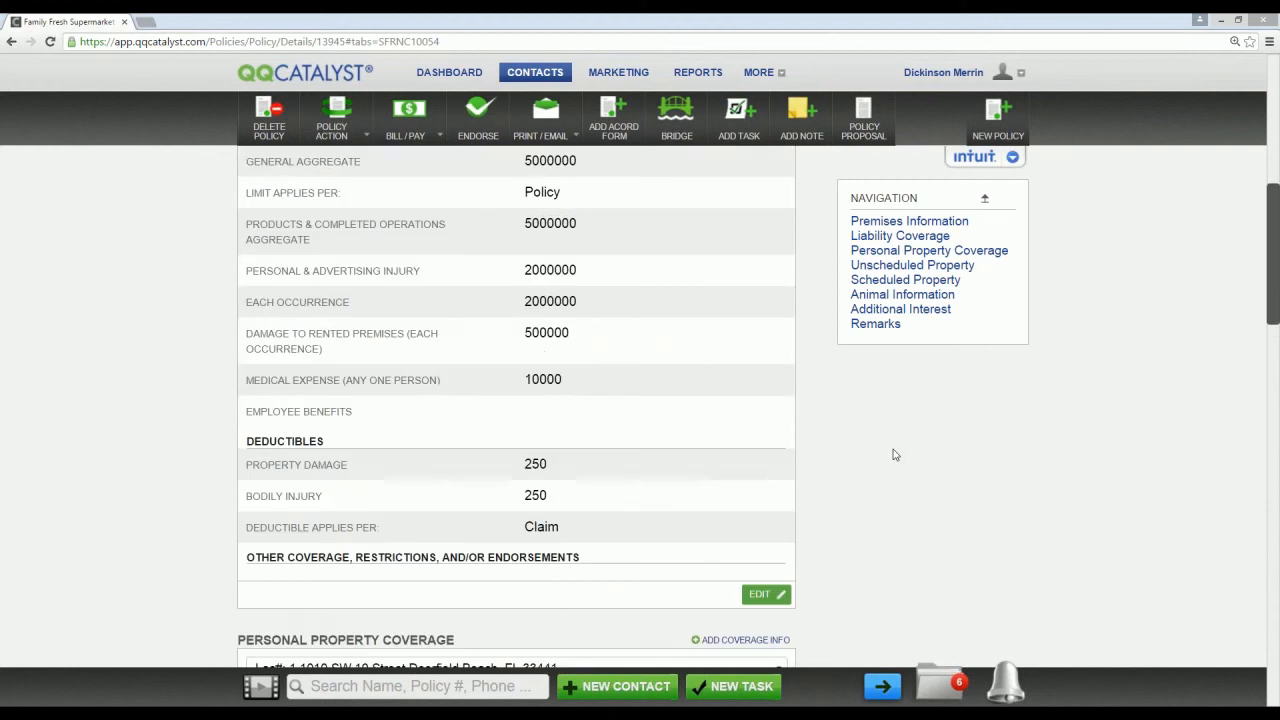
scroll(895, 455, up, 10)
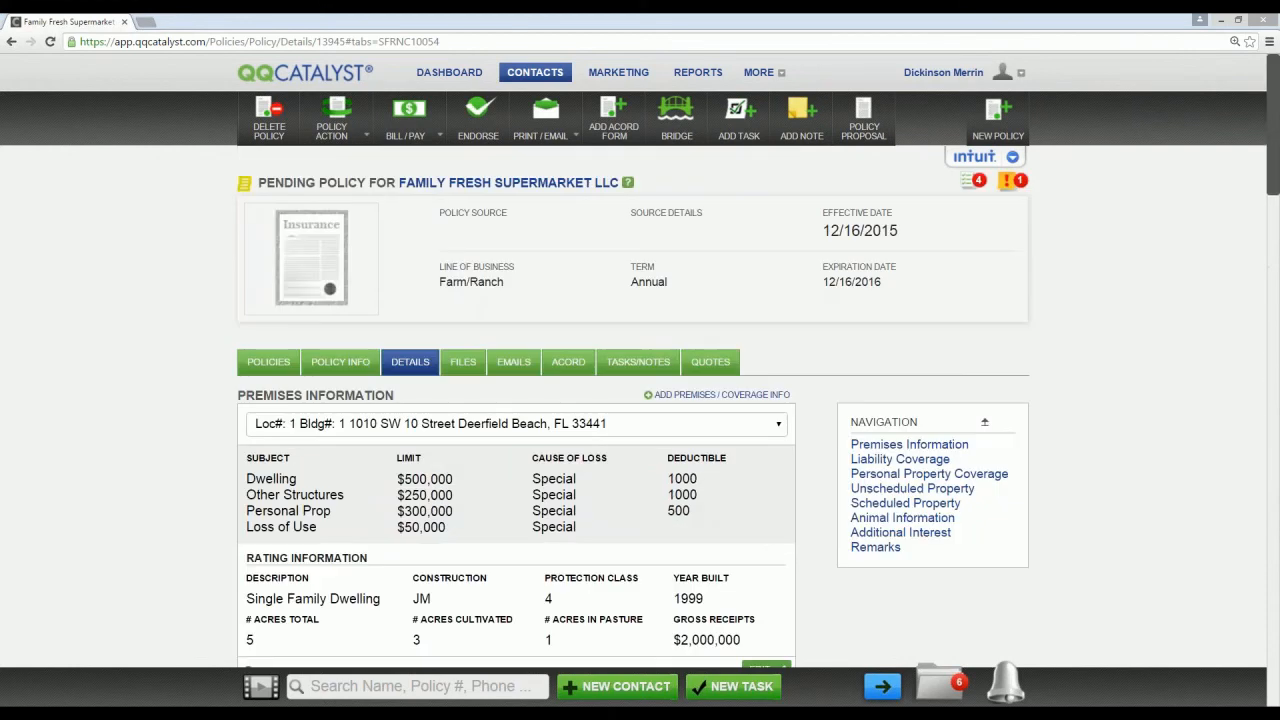
Step: Go to the Family Fresh Supermarket customer overview and write a contact note saying the customer wants a call to discuss his renewal on Friday
click(588, 186)
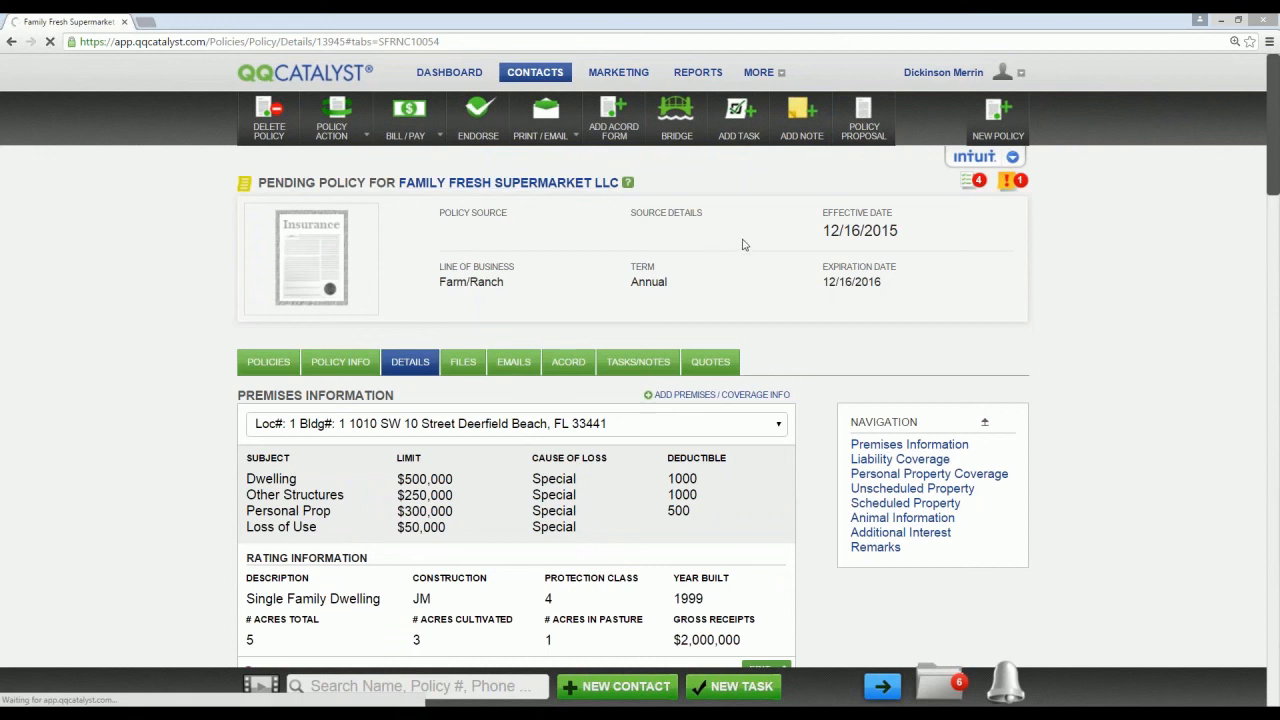
click(802, 118)
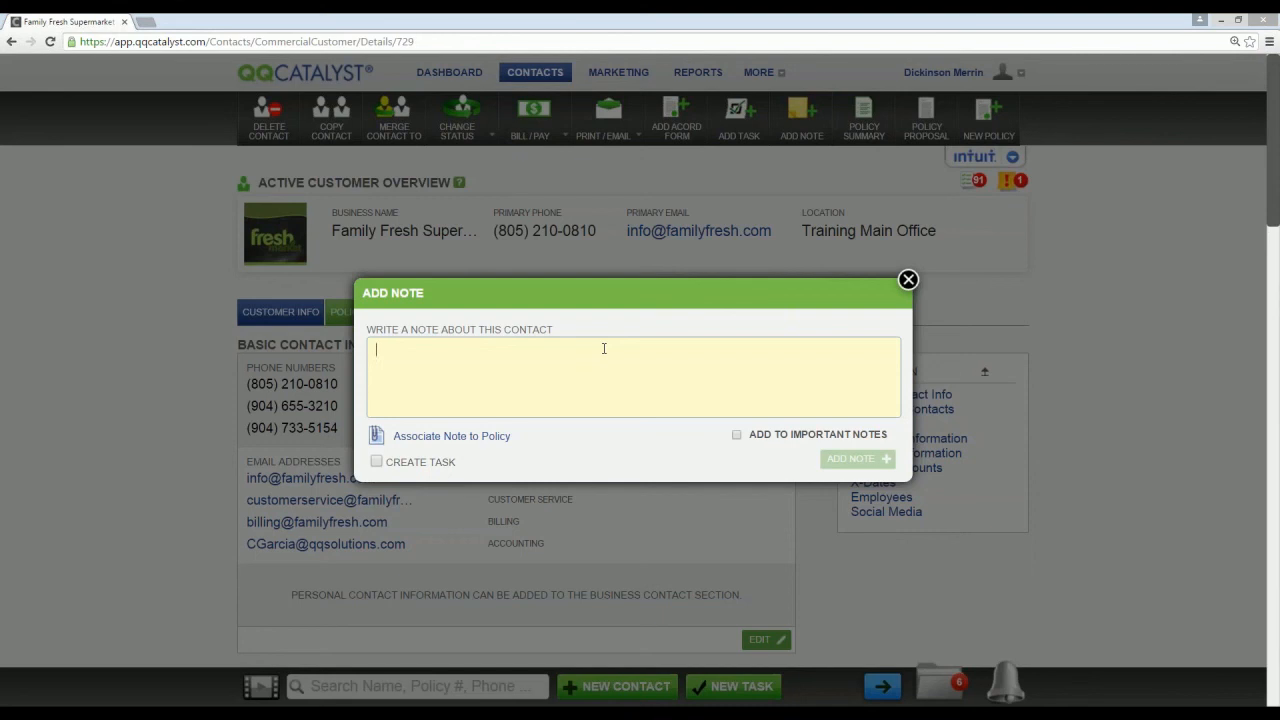
text(John wantgs t)
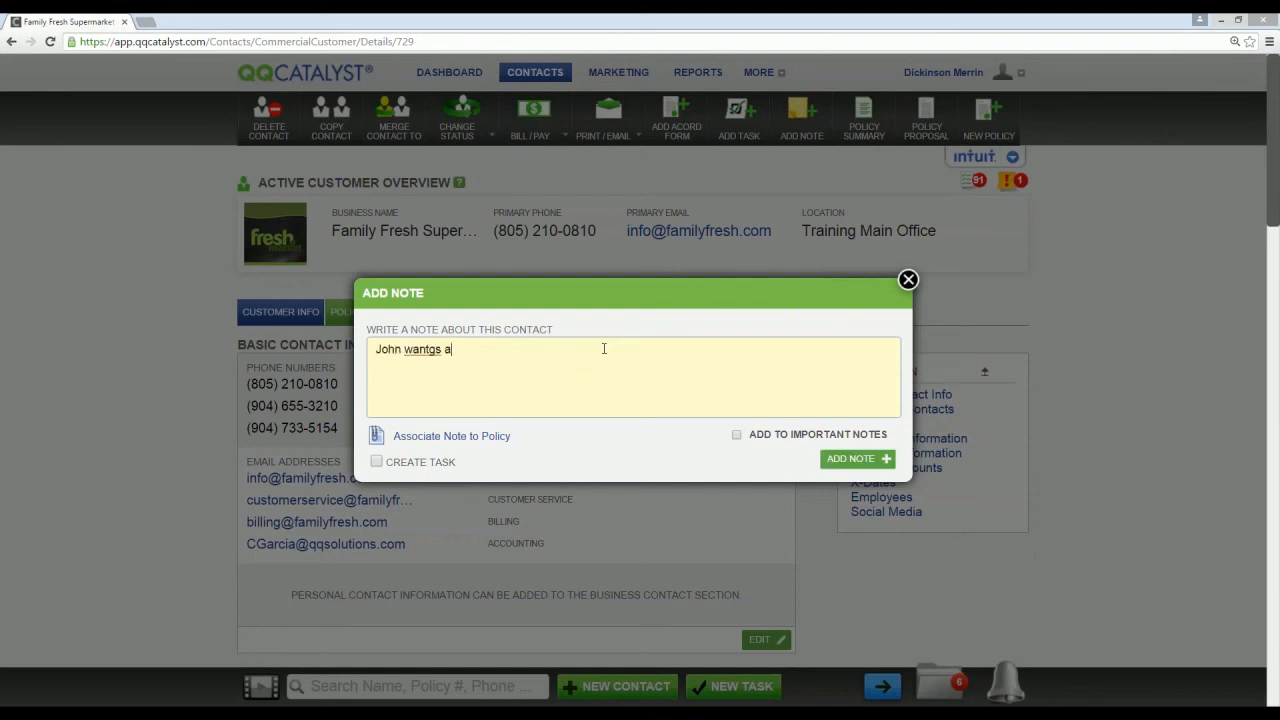
key(BackSpace)
key(BackSpace)
key(BackSpace)
key(BackSpace)
text(s a call to sdi)
key(BackSpace)
key(BackSpace)
key(BackSpace)
text(discuss his renewal)
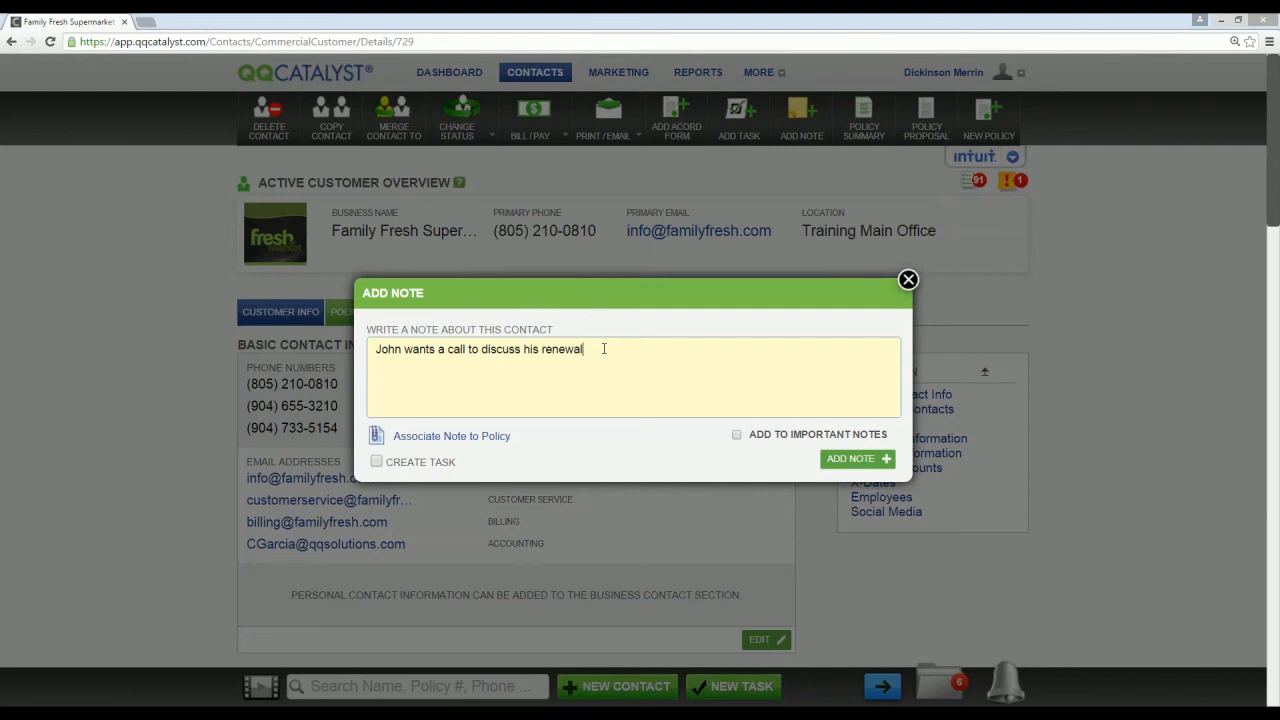
text( on Friday.)
Step: Add the renewal call note with a linked task and save that task with its prefilled details
click(377, 463)
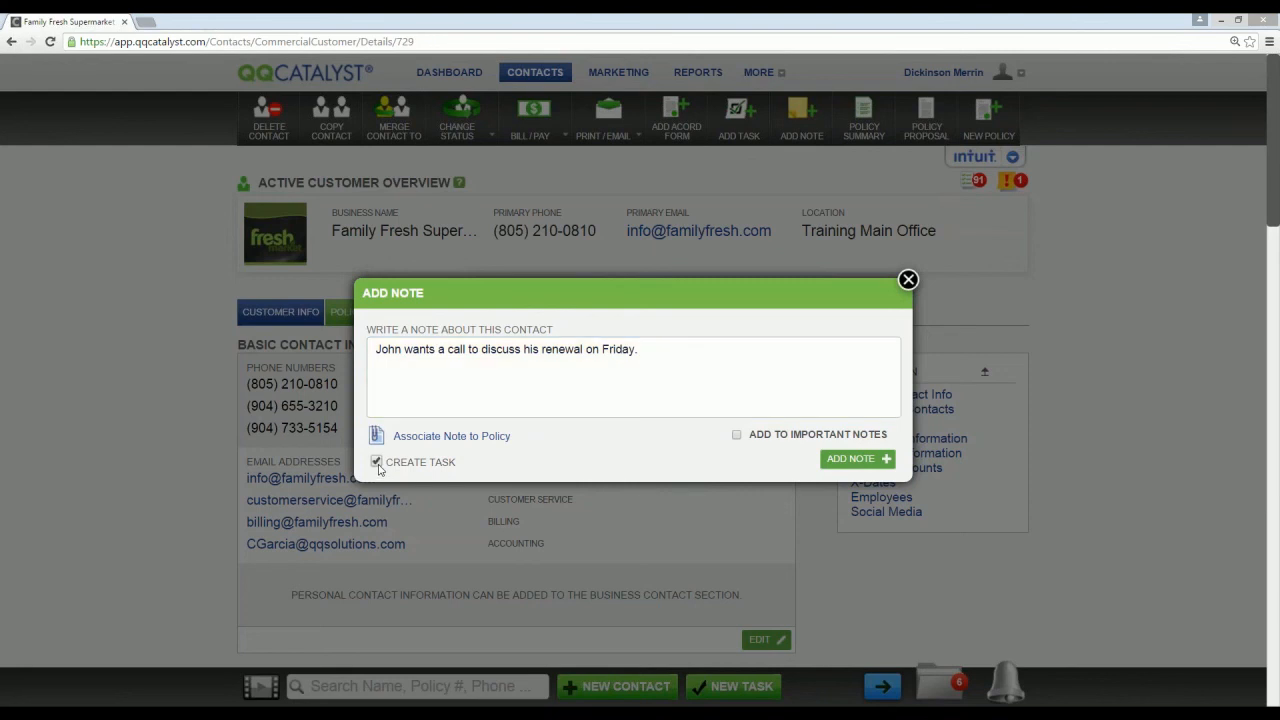
click(857, 458)
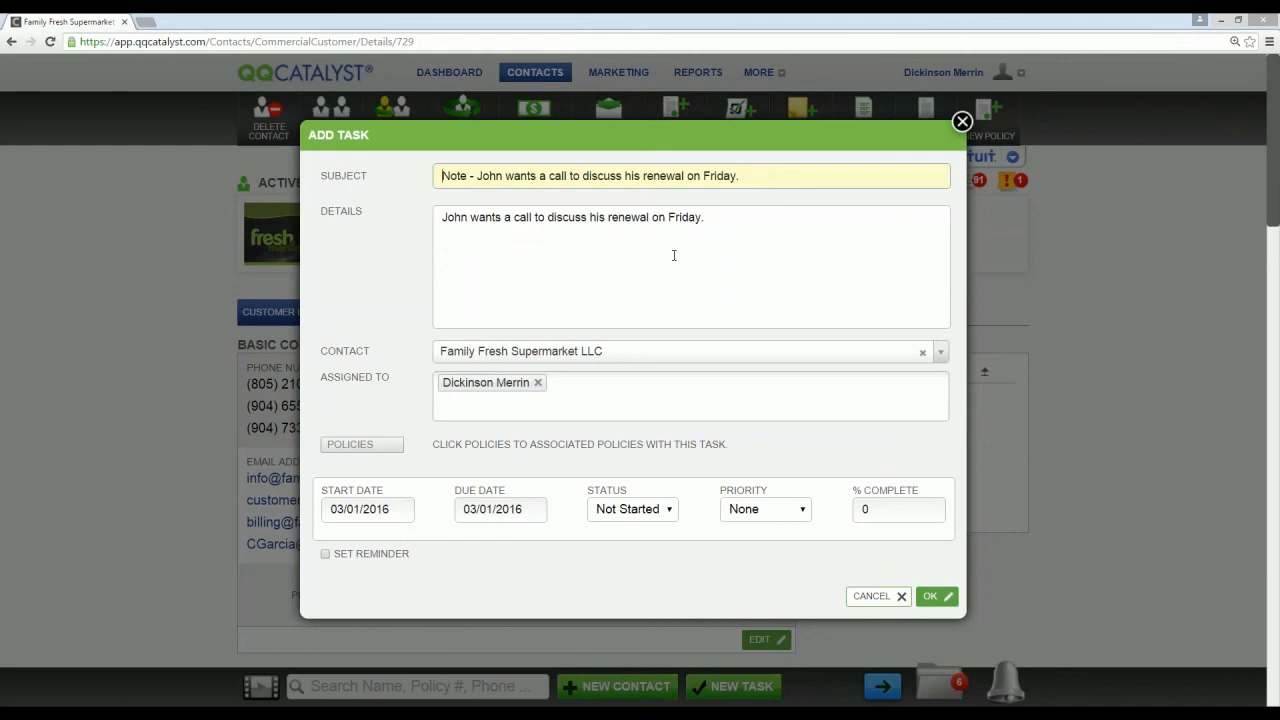
click(930, 597)
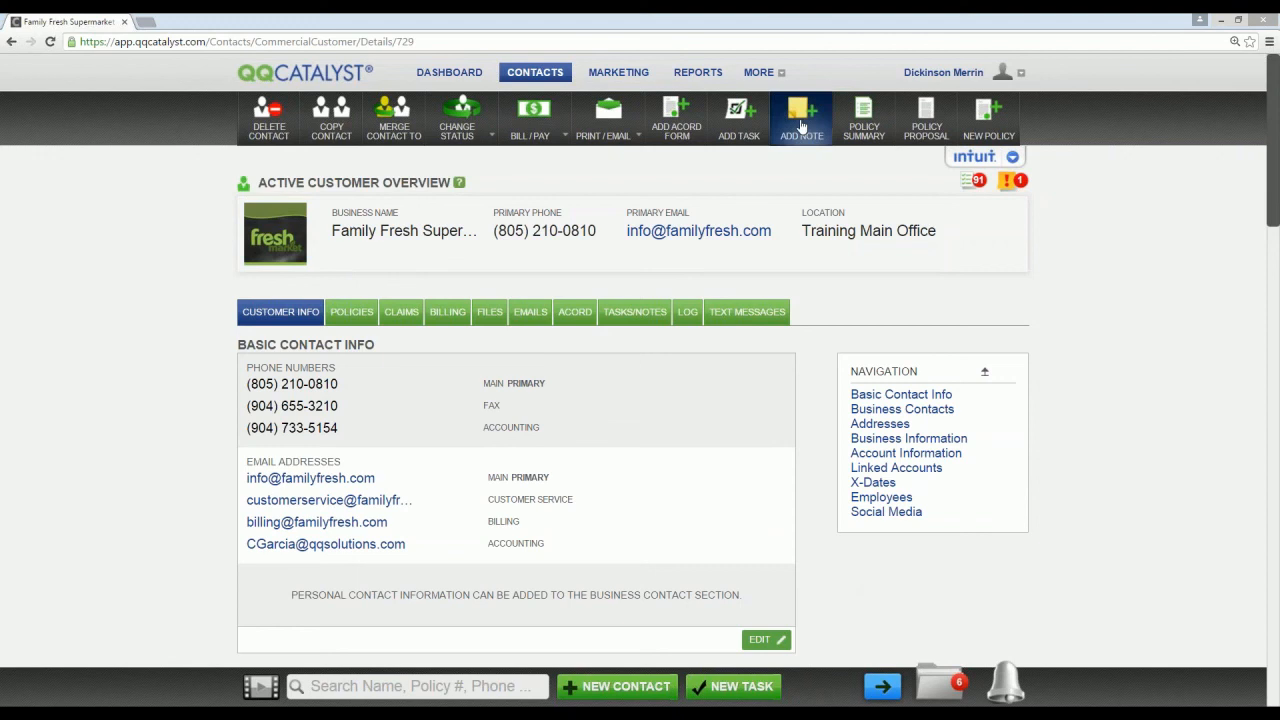
Step: Start a Quick Send email to the customer with the subject "Renewal Application"
click(612, 130)
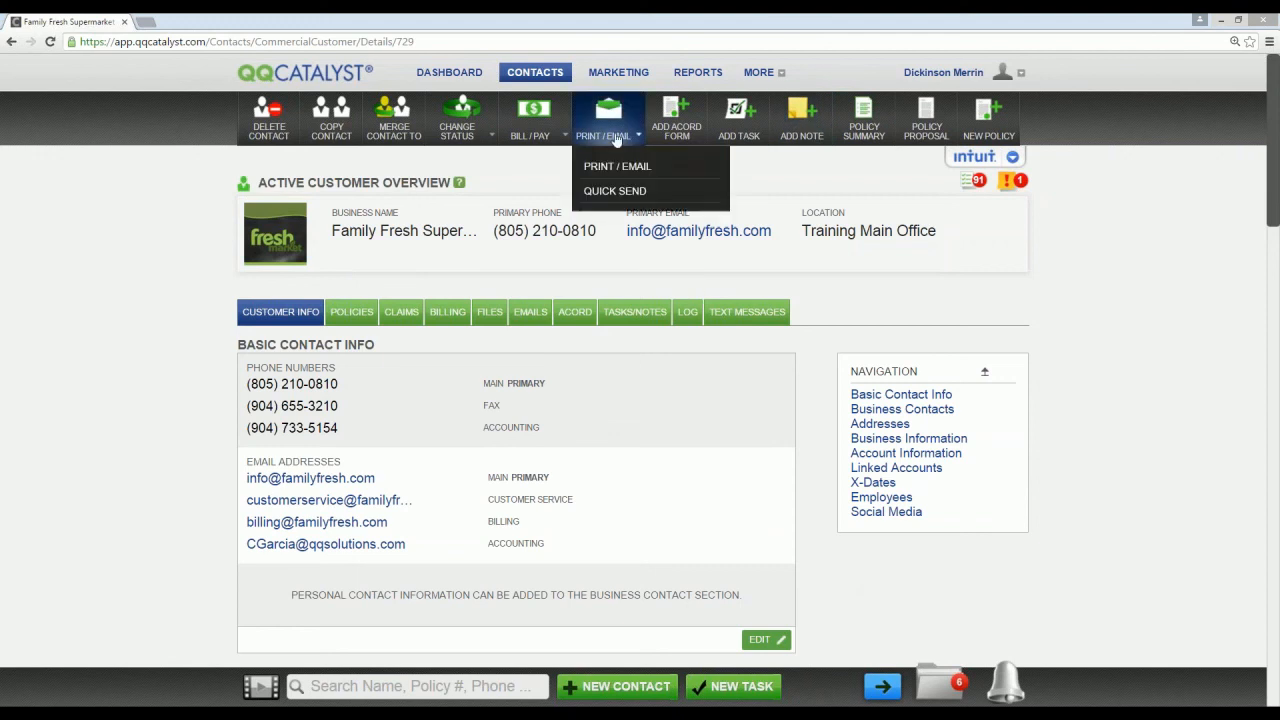
click(618, 191)
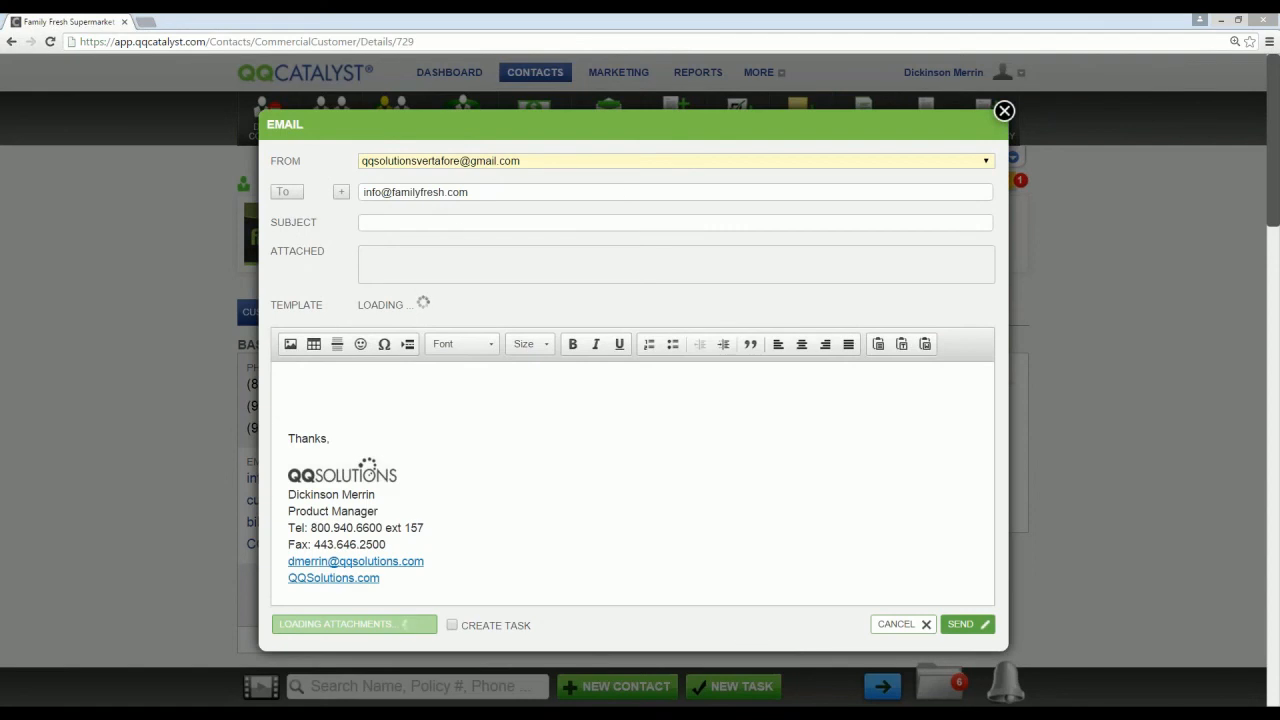
click(450, 221)
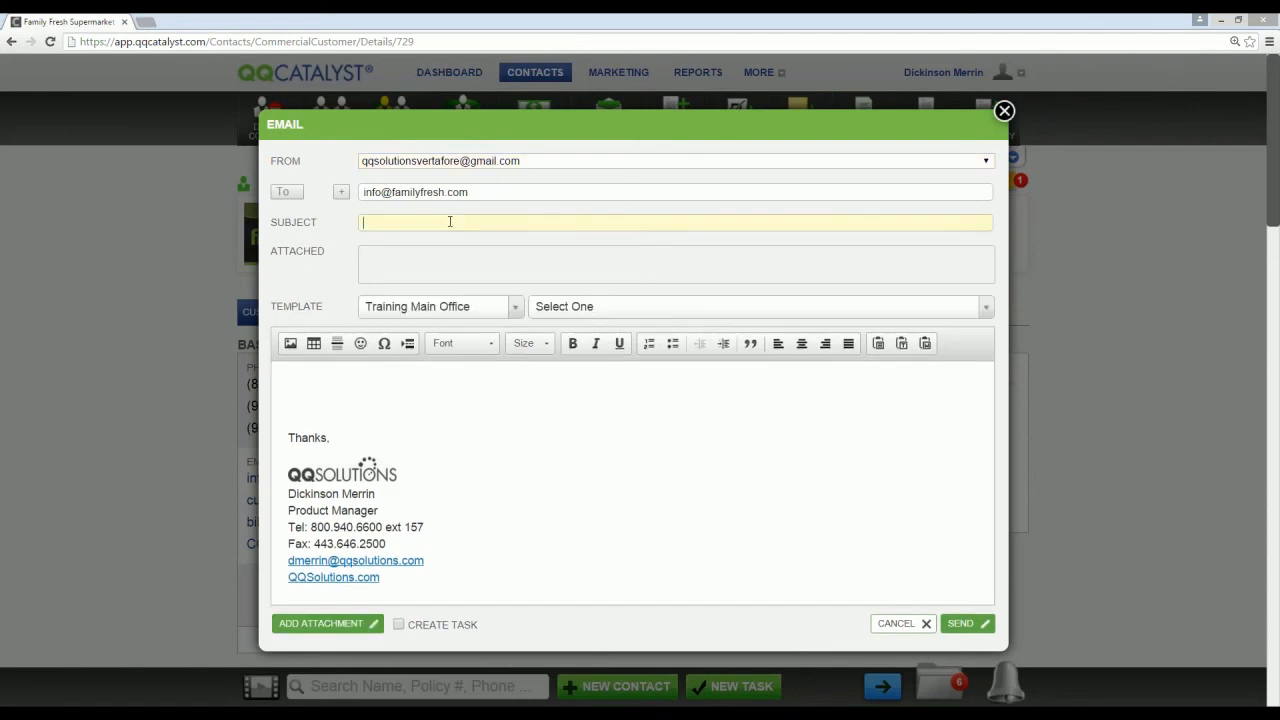
text(Renewal Application)
key(Tab)
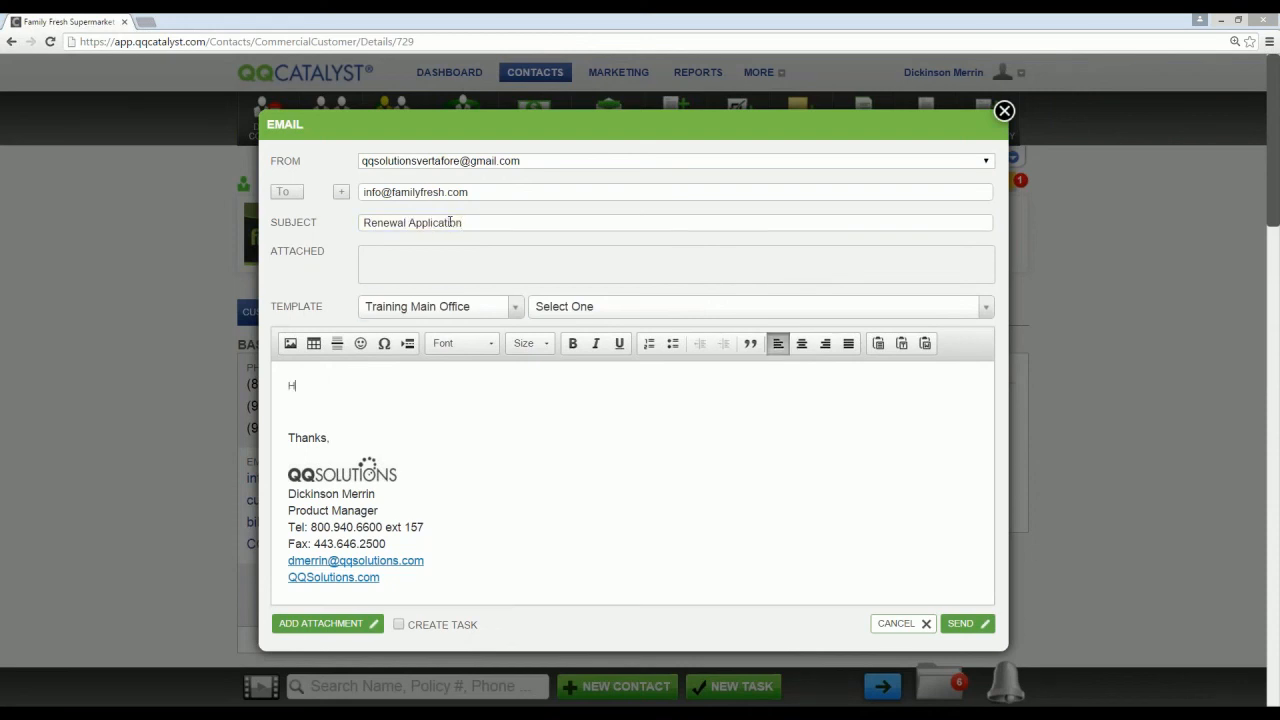
Step: Write a greeting and "Just a reminder to send in the signed application." in the email, enable task creation, and send it
text(Hi John. Just a reminder to send in the signed application.)
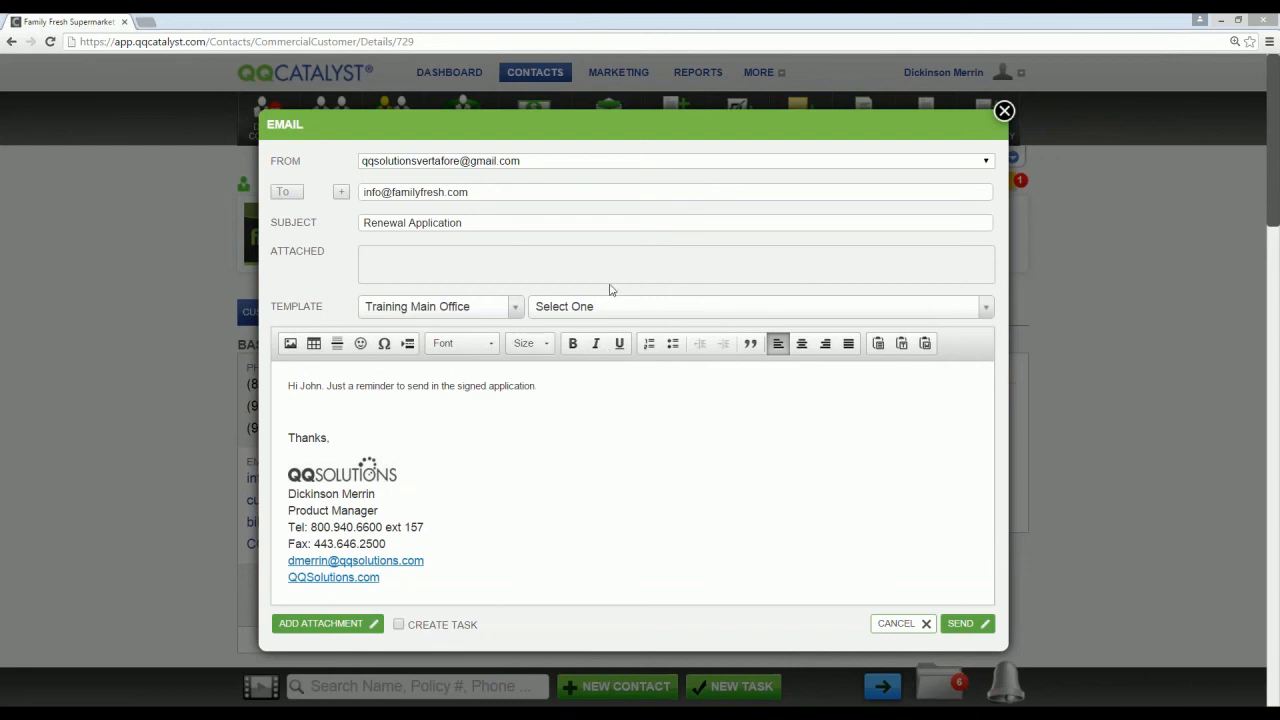
click(399, 625)
click(960, 623)
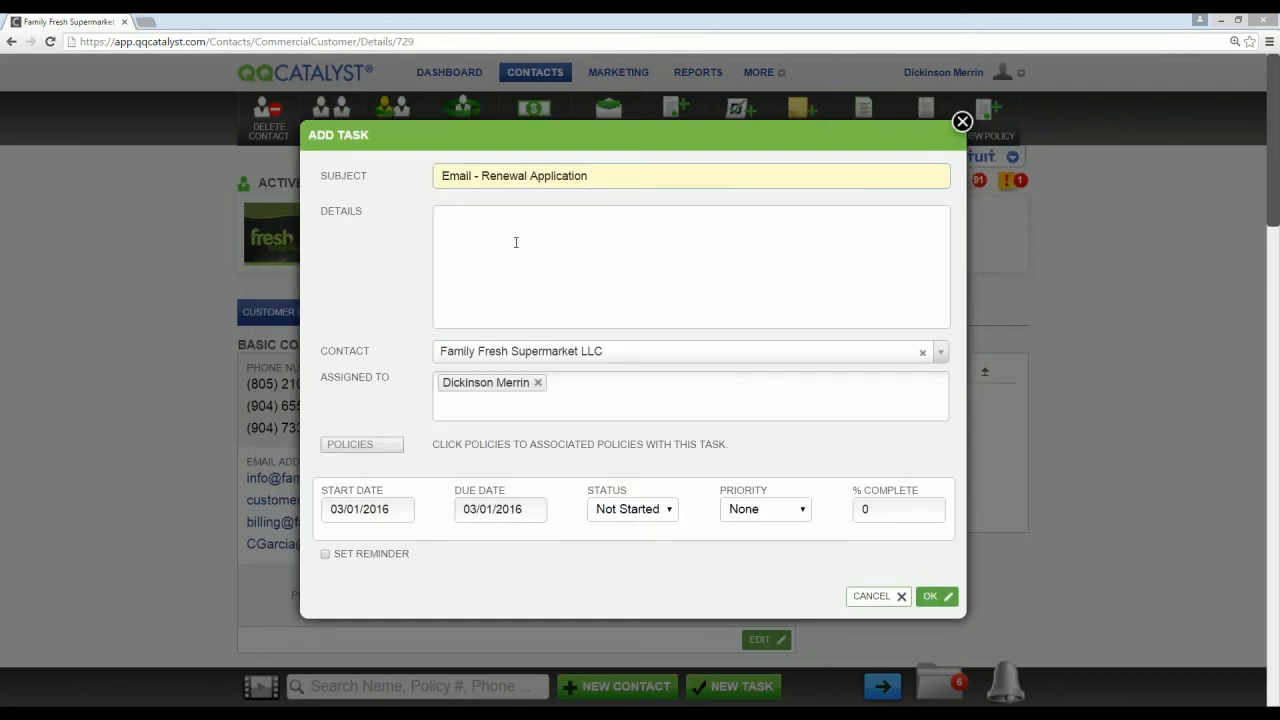
Step: Remove the "Email -" prefix from the new task's subject, leaving "Renewal Application"
click(516, 242)
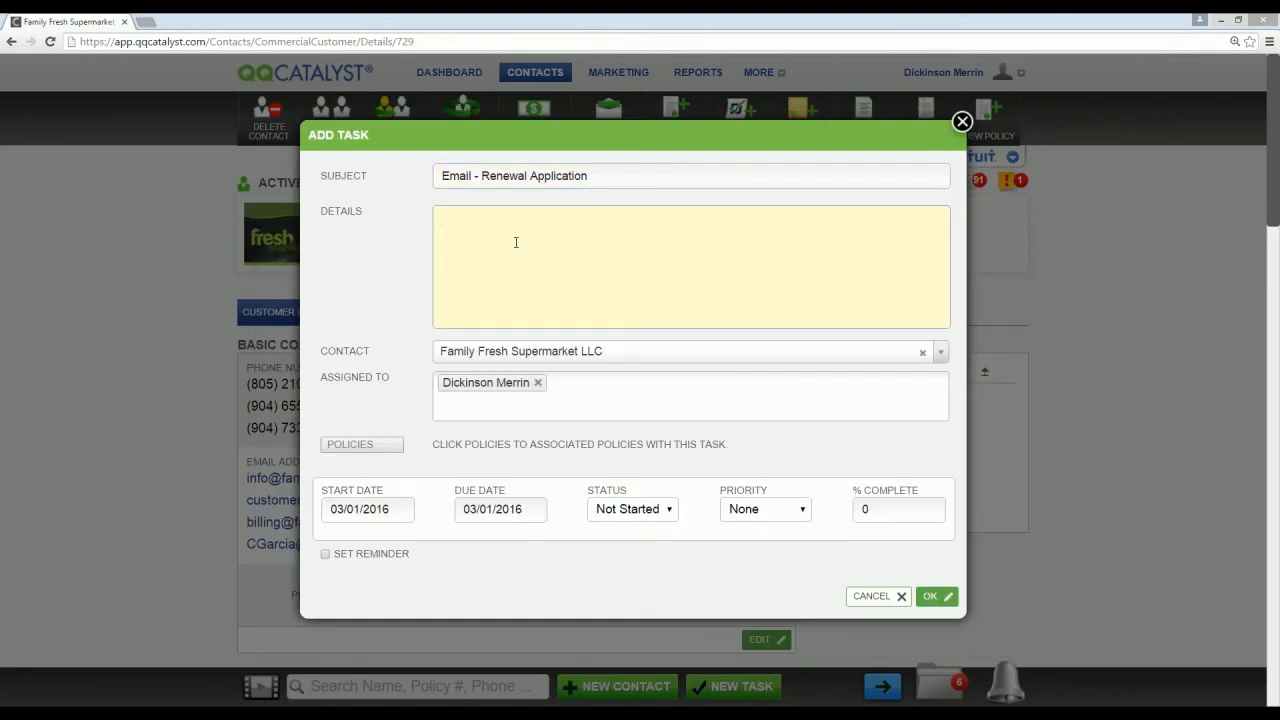
drag(442, 176, 478, 176)
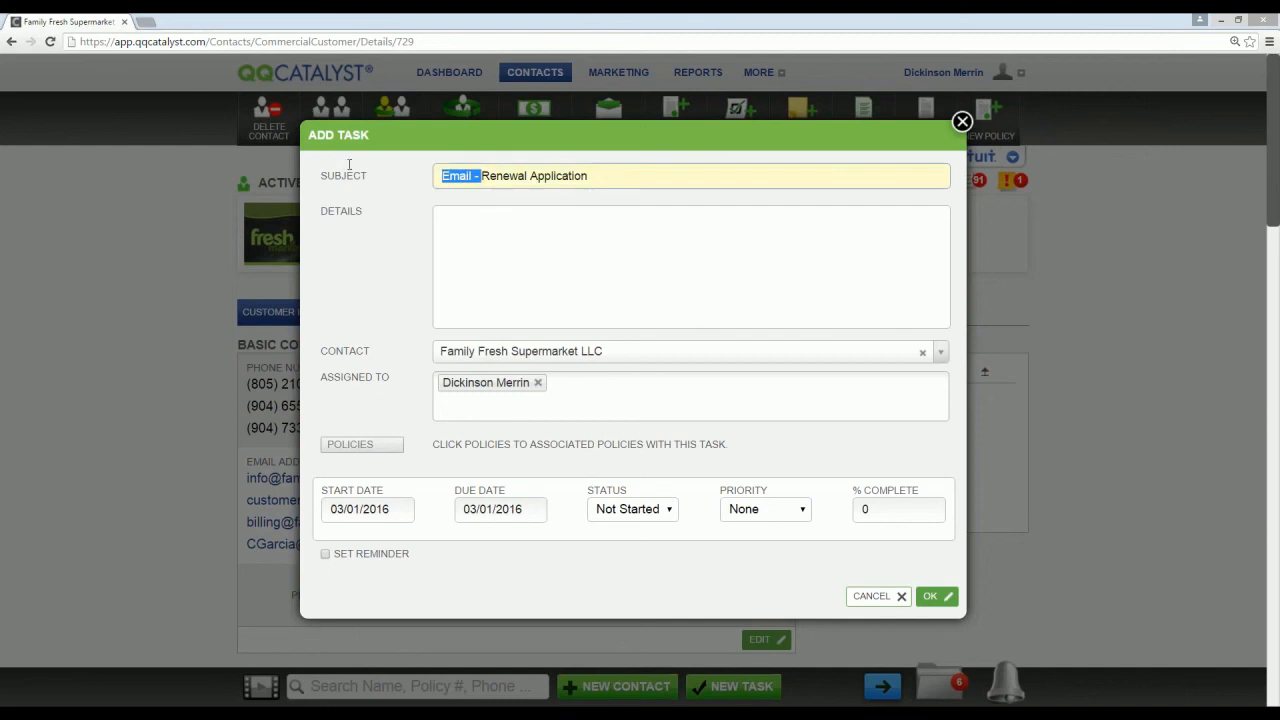
key(BackSpace)
click(558, 178)
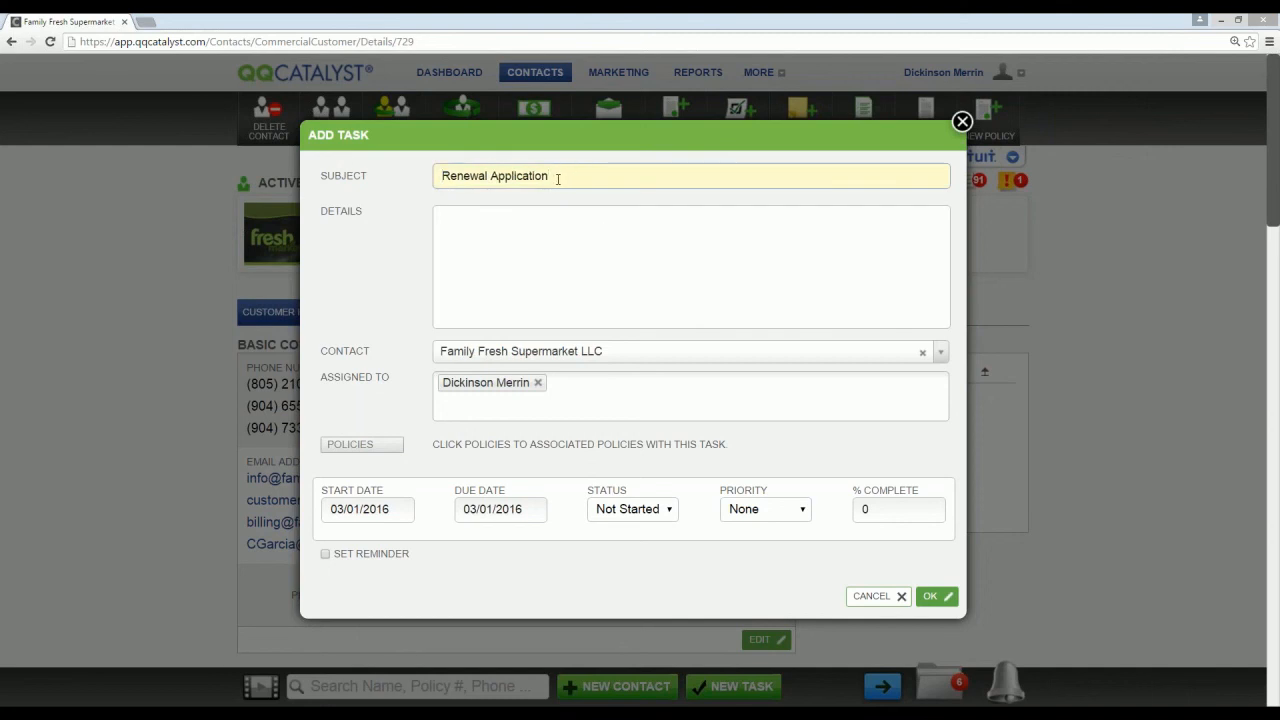
Step: Enter "make sure you receive the signed application" as the task details and save the task
click(458, 228)
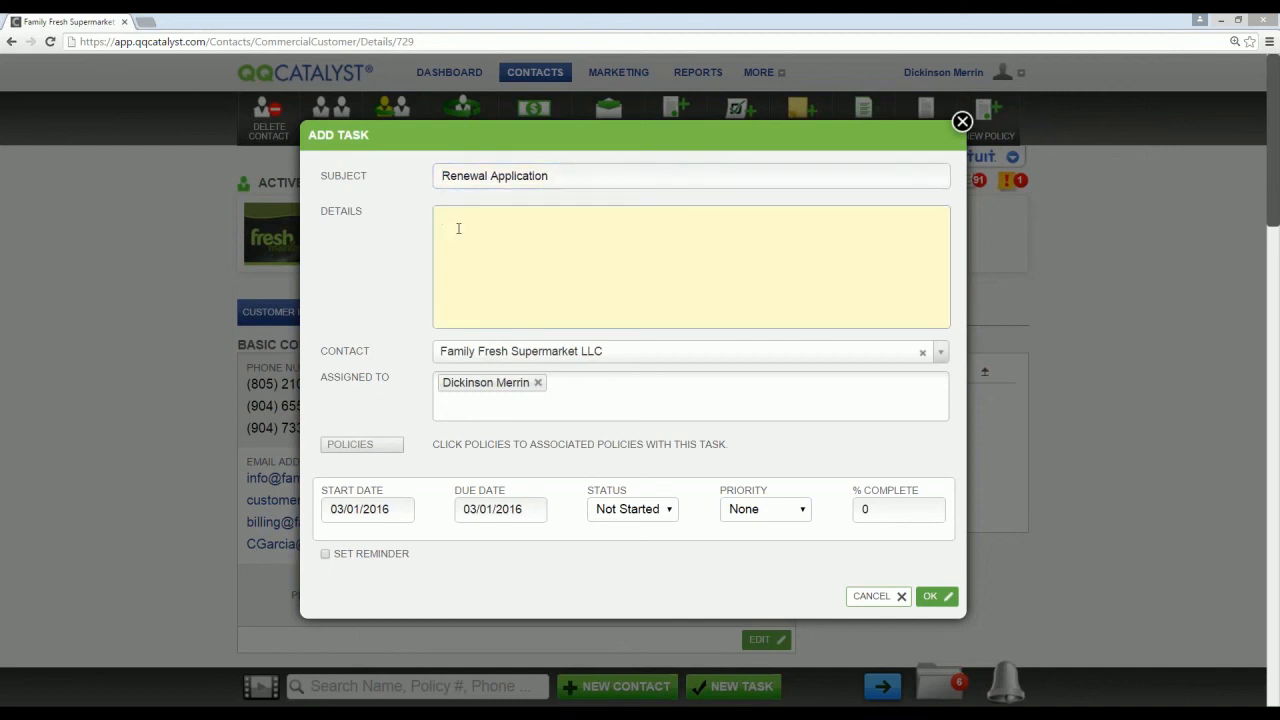
text(make sure you received)
key(BackSpace)
text(the sig)
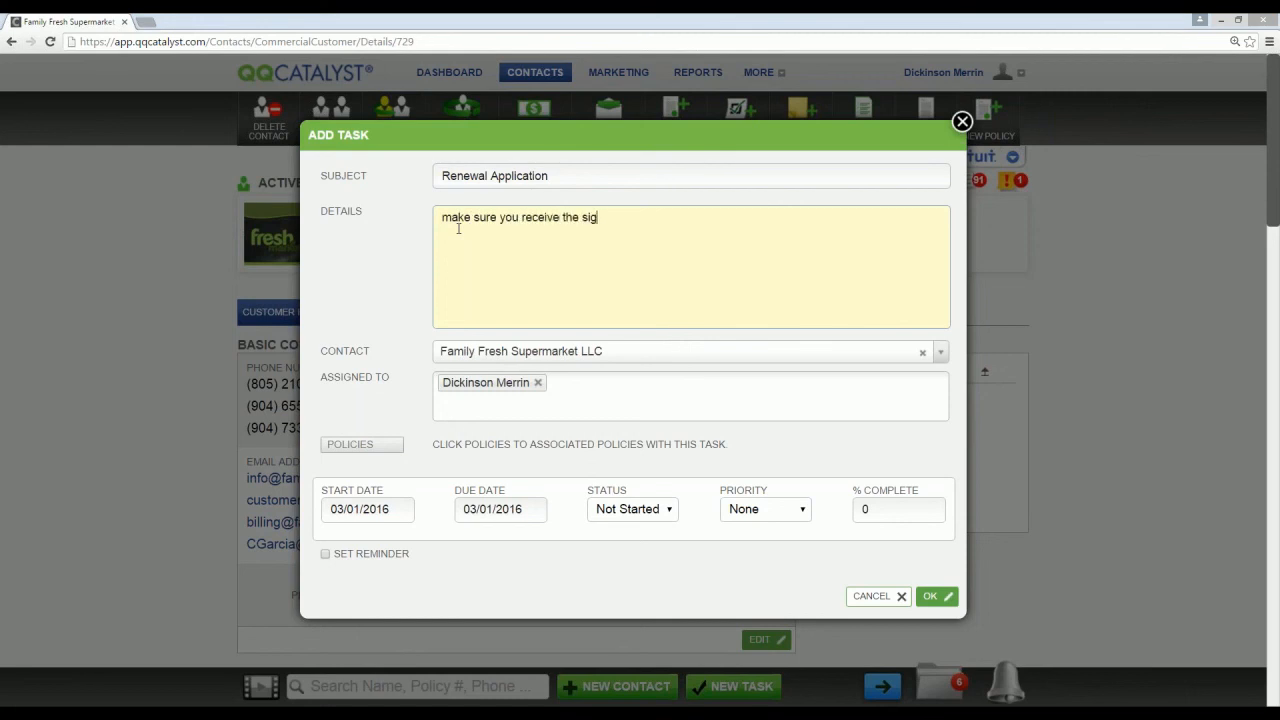
text(ned application)
click(930, 596)
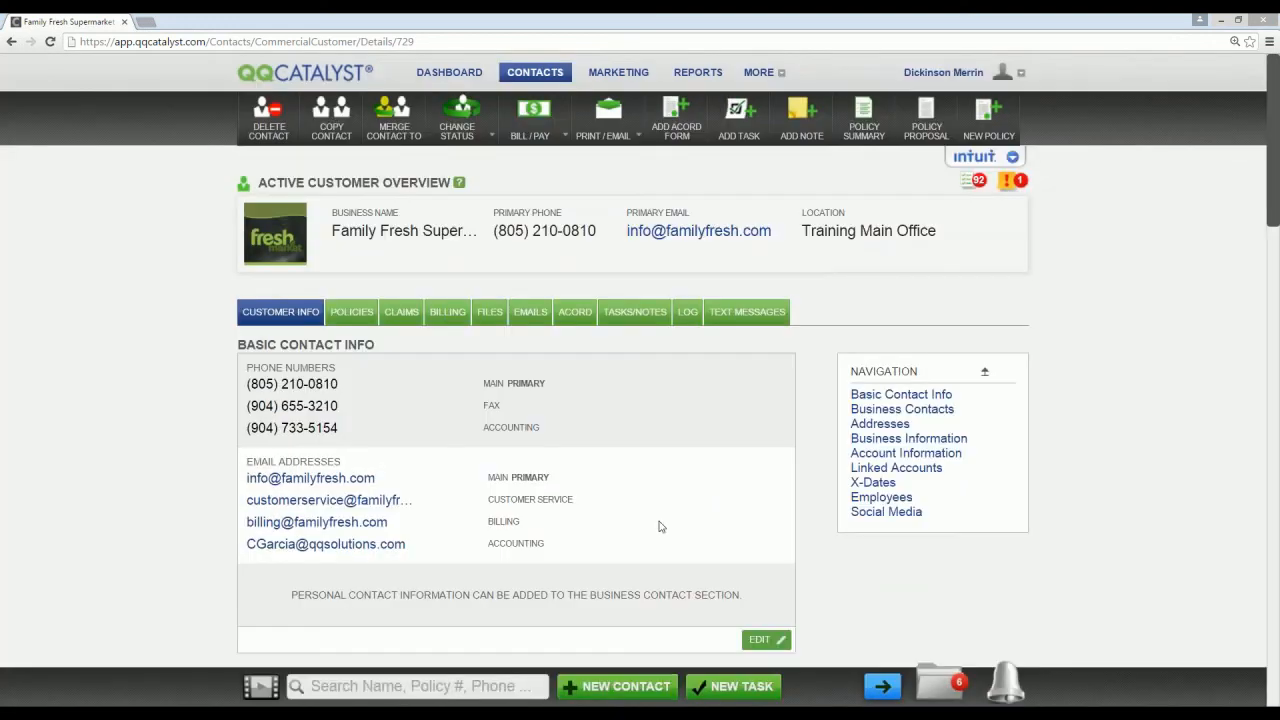
Step: Start an Intent to Cancel on the customer's active General Liability policy, with pending cancellation date 11/10/2016 and reason Non - Payment
click(354, 315)
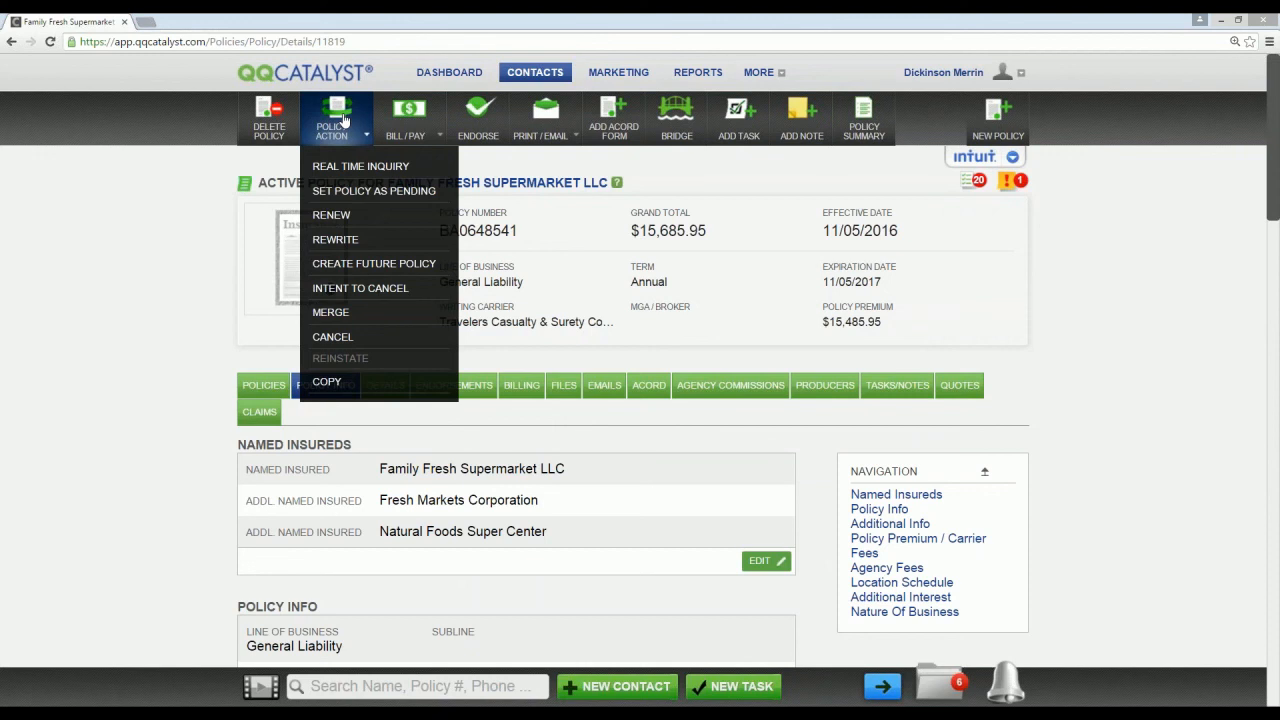
click(358, 288)
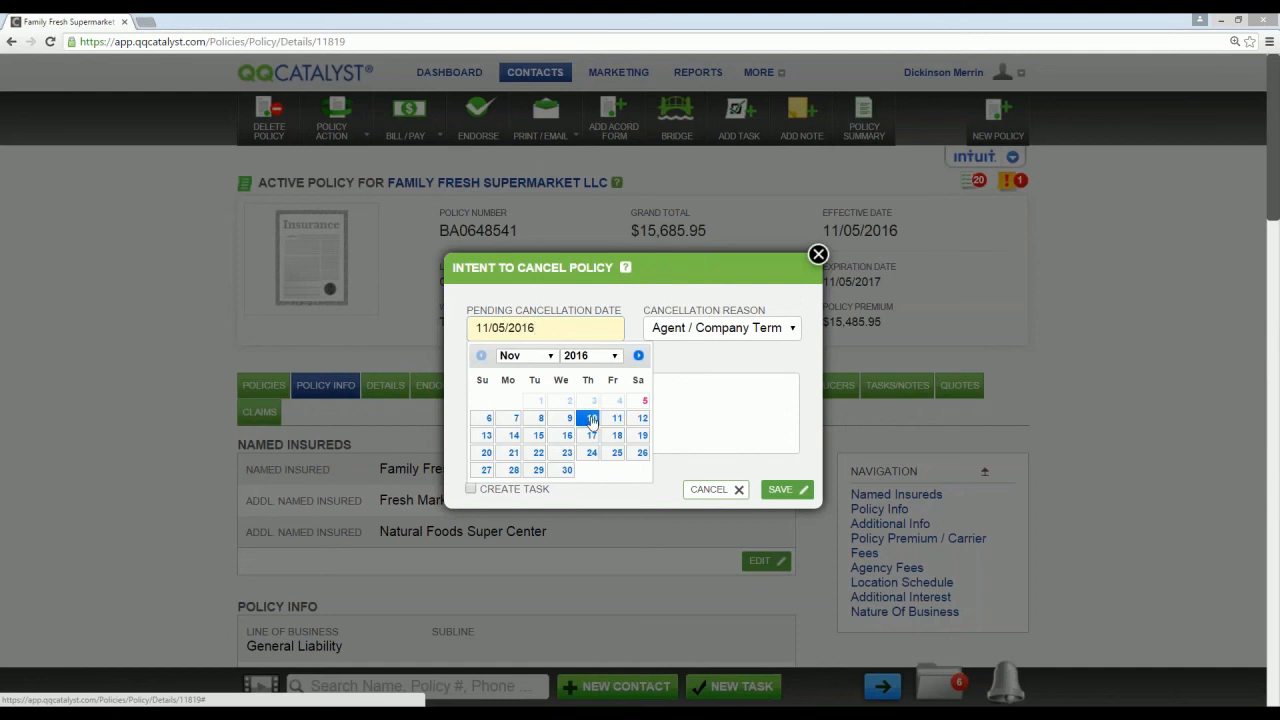
click(591, 420)
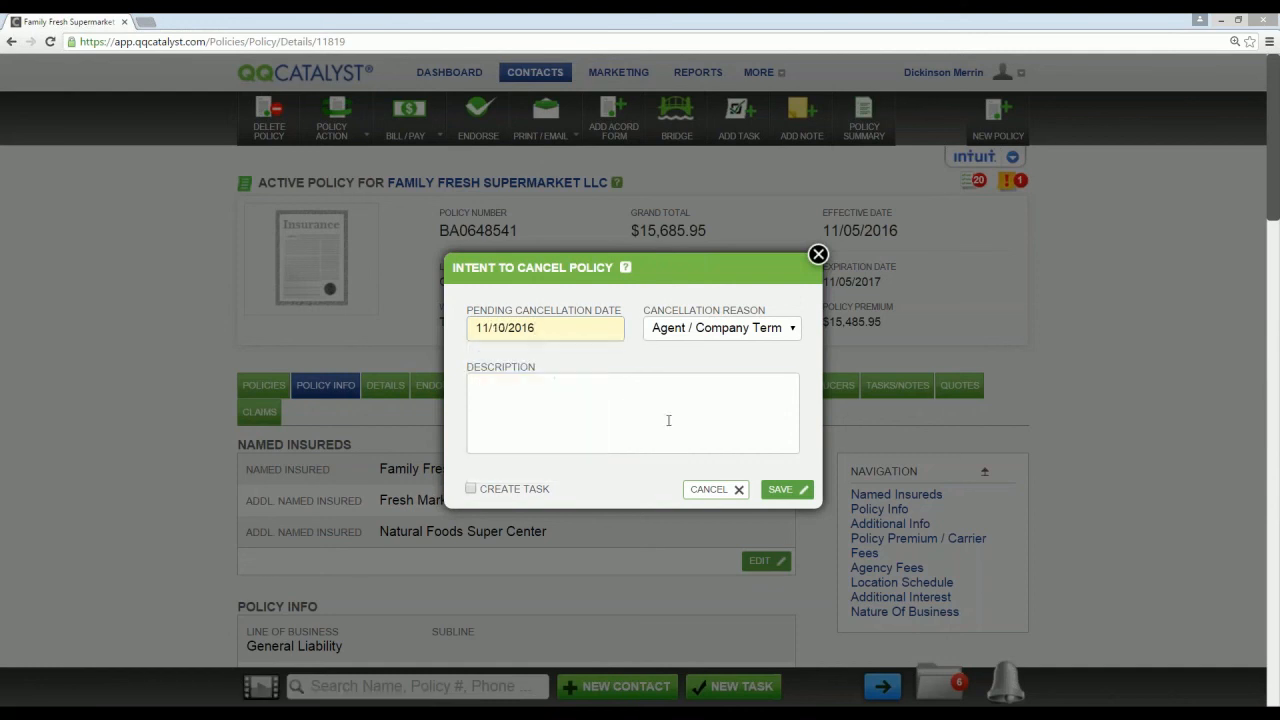
click(596, 407)
click(720, 328)
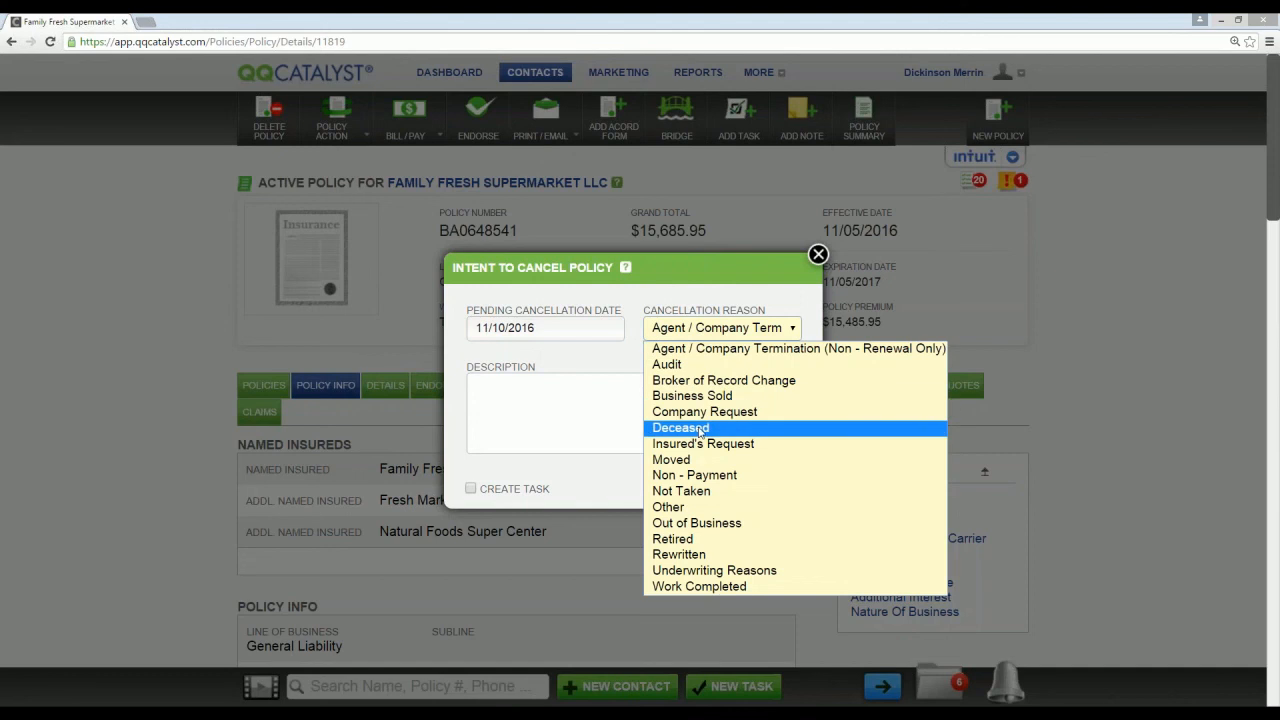
click(694, 475)
Step: Describe the intent to cancel by asking whether the customer made his payment, then save it along with a linked task
click(562, 390)
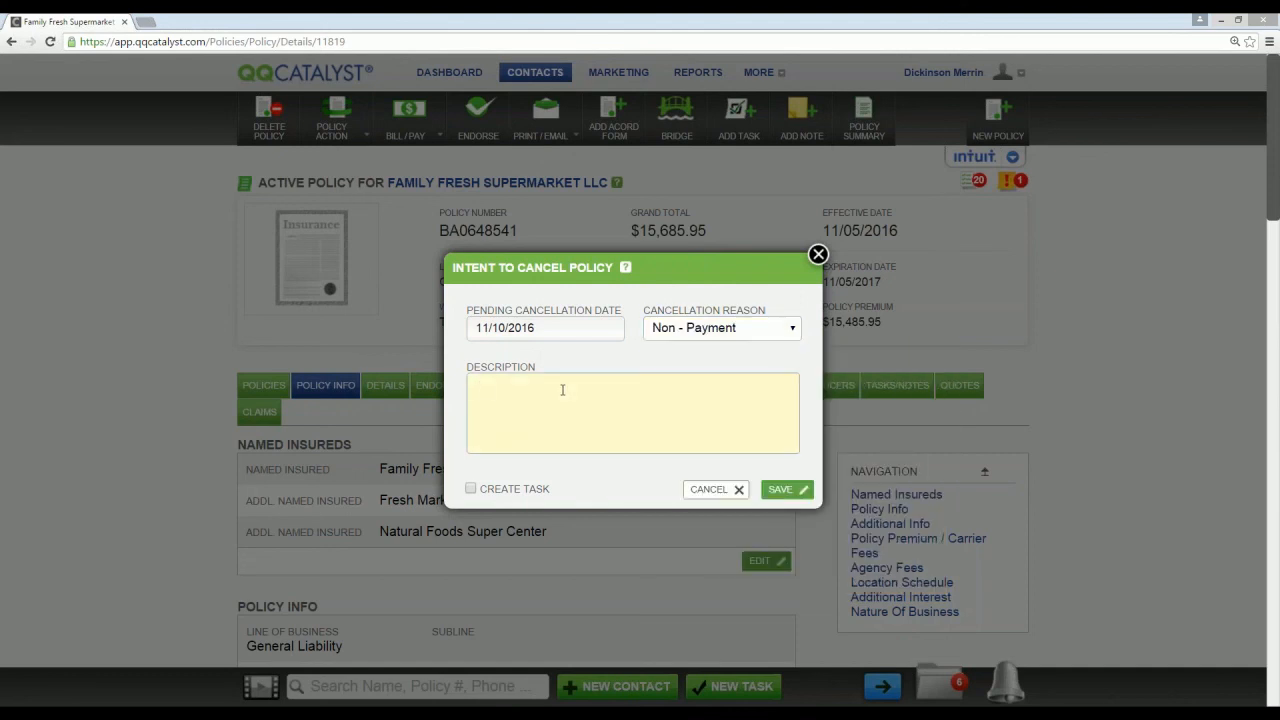
text(Did John make his payment)
click(471, 488)
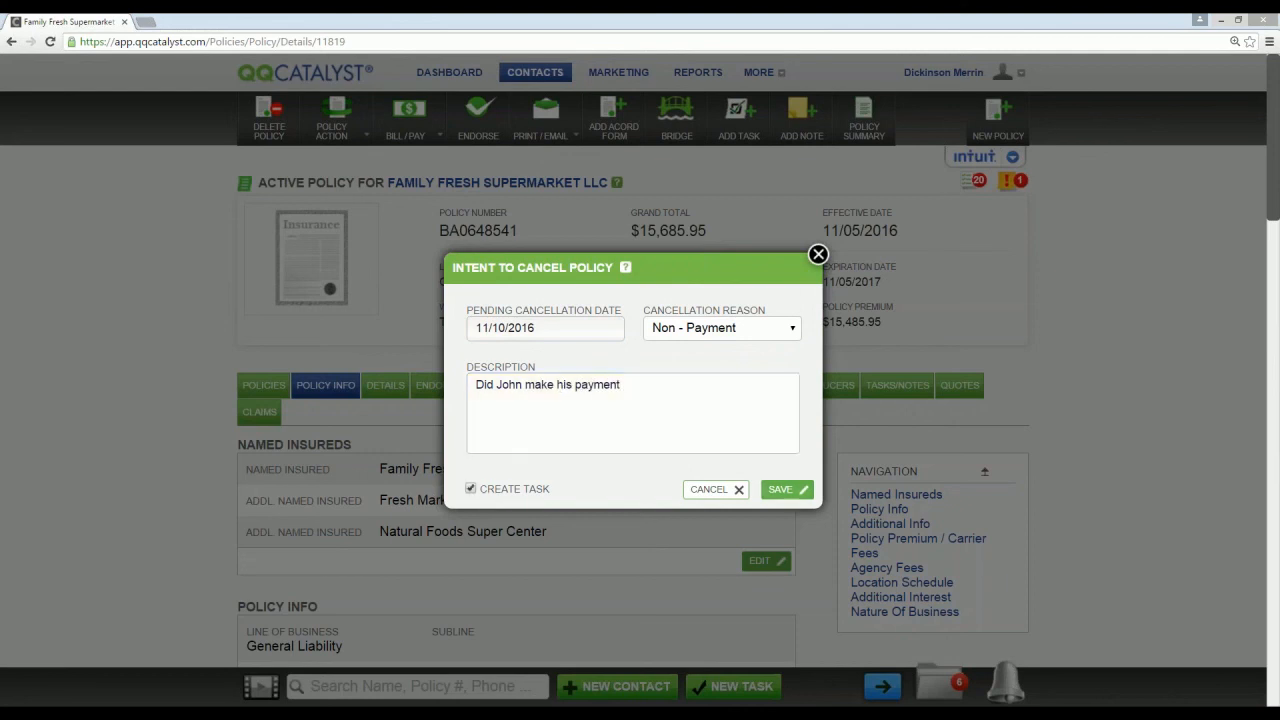
click(785, 489)
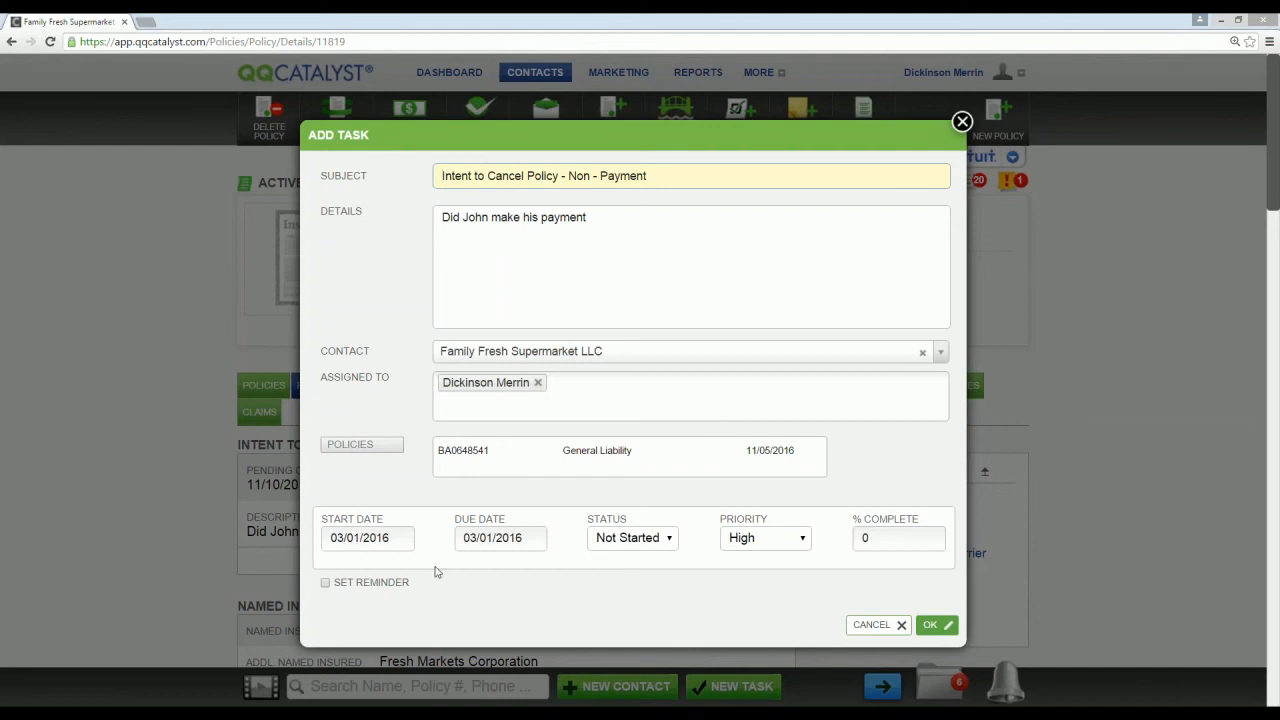
click(934, 625)
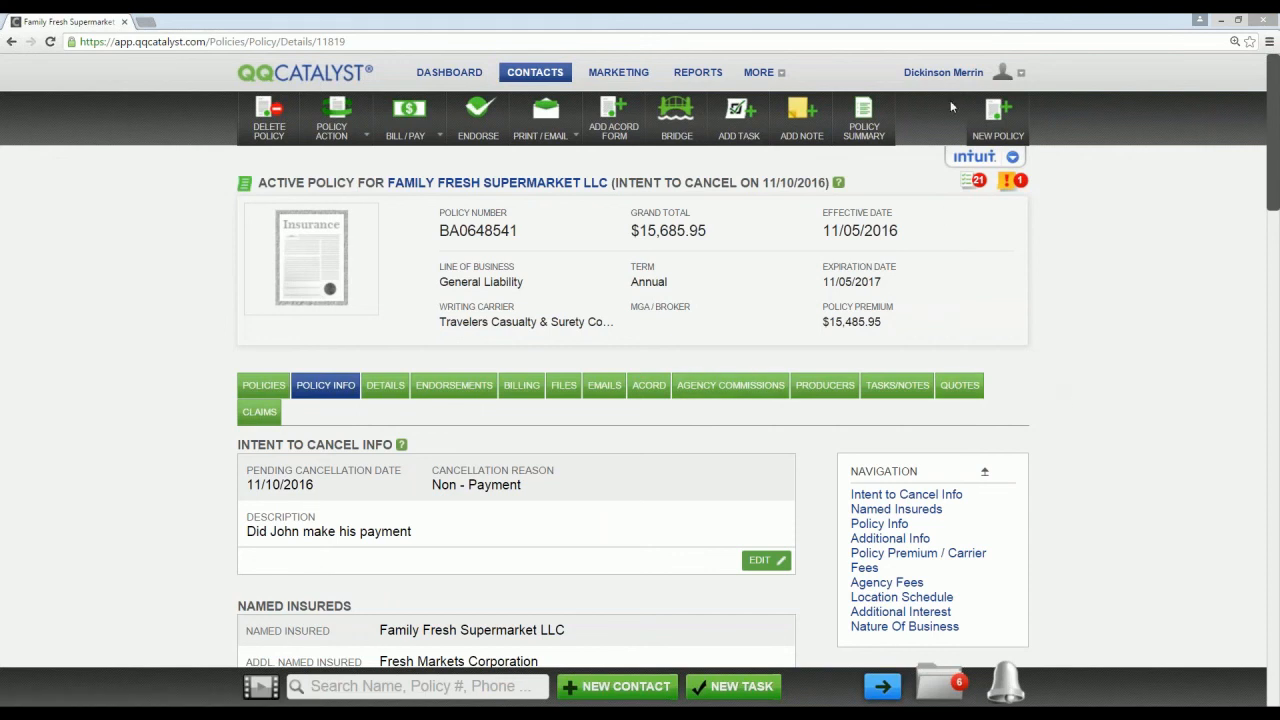
Step: Open the Location Preferences for the Training Main Office
click(943, 74)
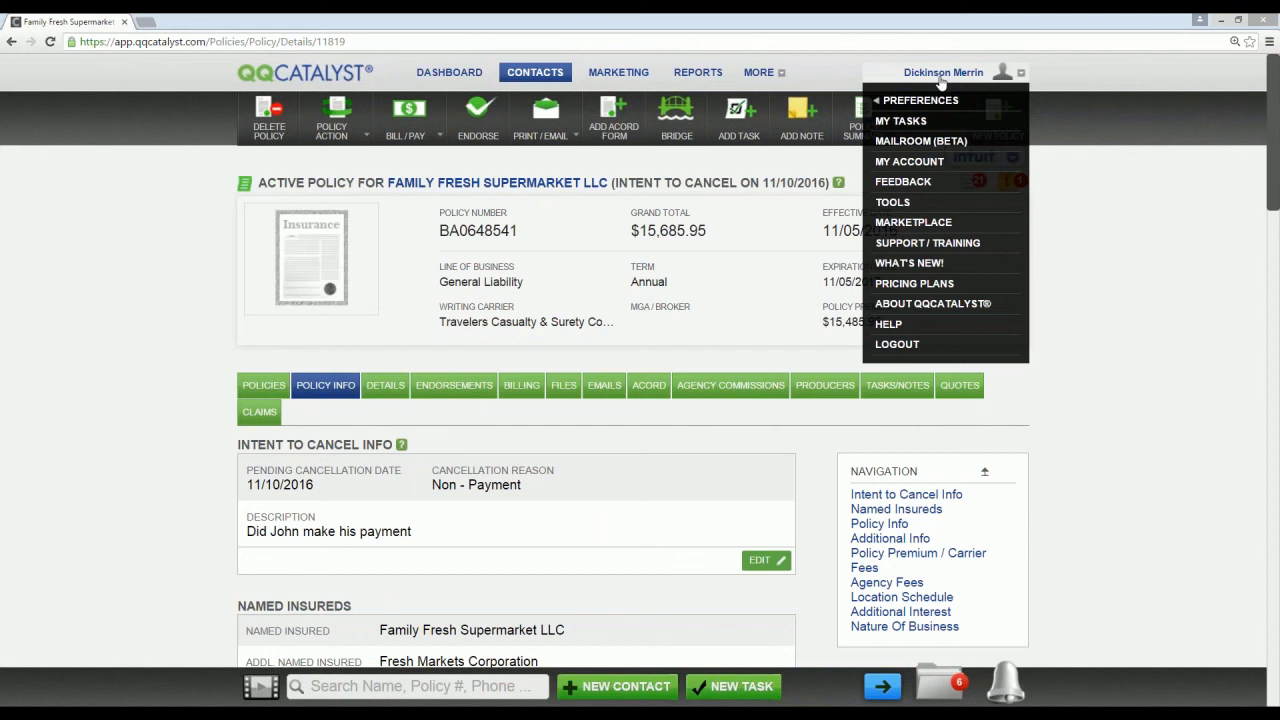
mouse_move(886, 99)
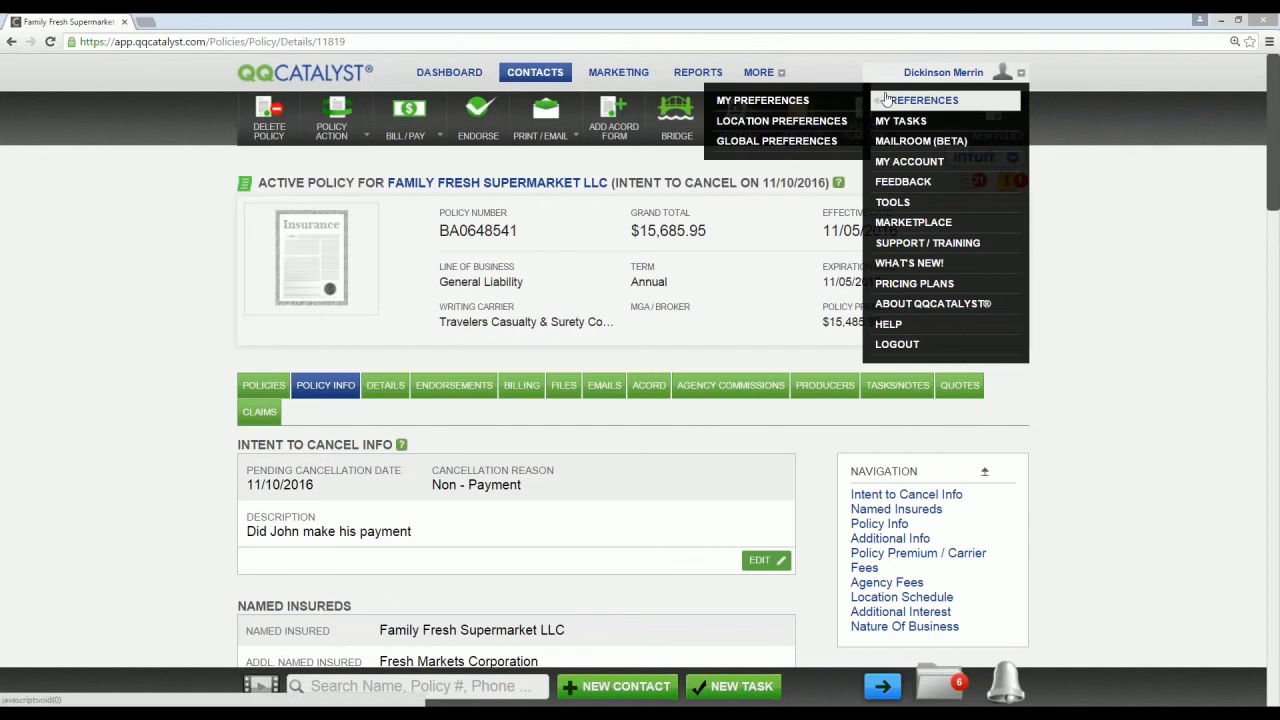
click(781, 120)
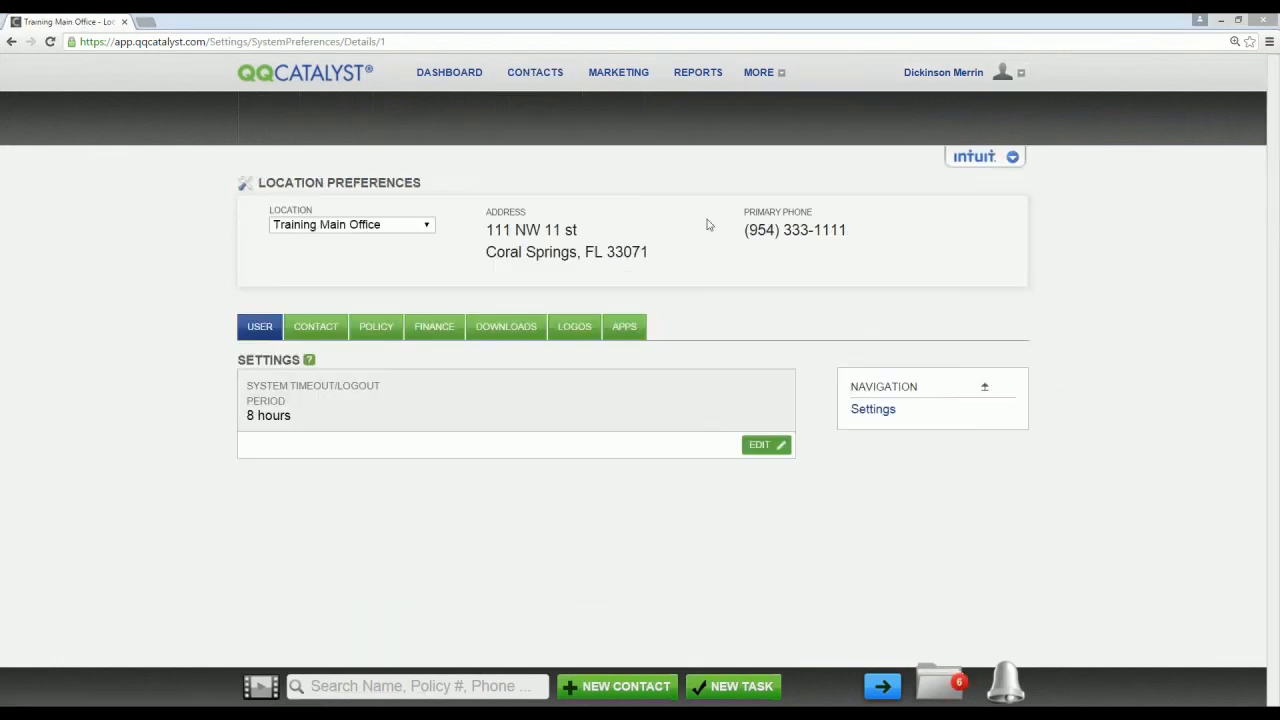
Step: Examine the editable Downloads Import Mode options in the location's download settings, including adding the customer's agent or CSR as producer, and cancel the edit
click(508, 334)
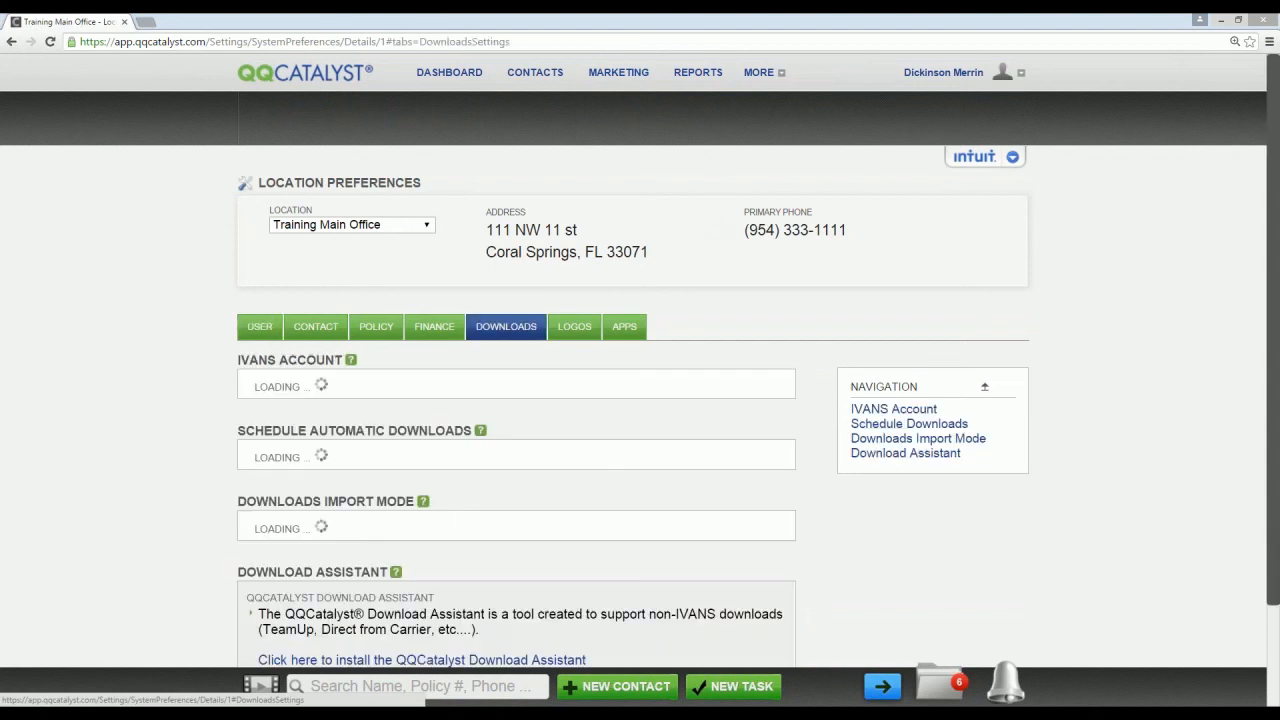
scroll(528, 336, down, 3)
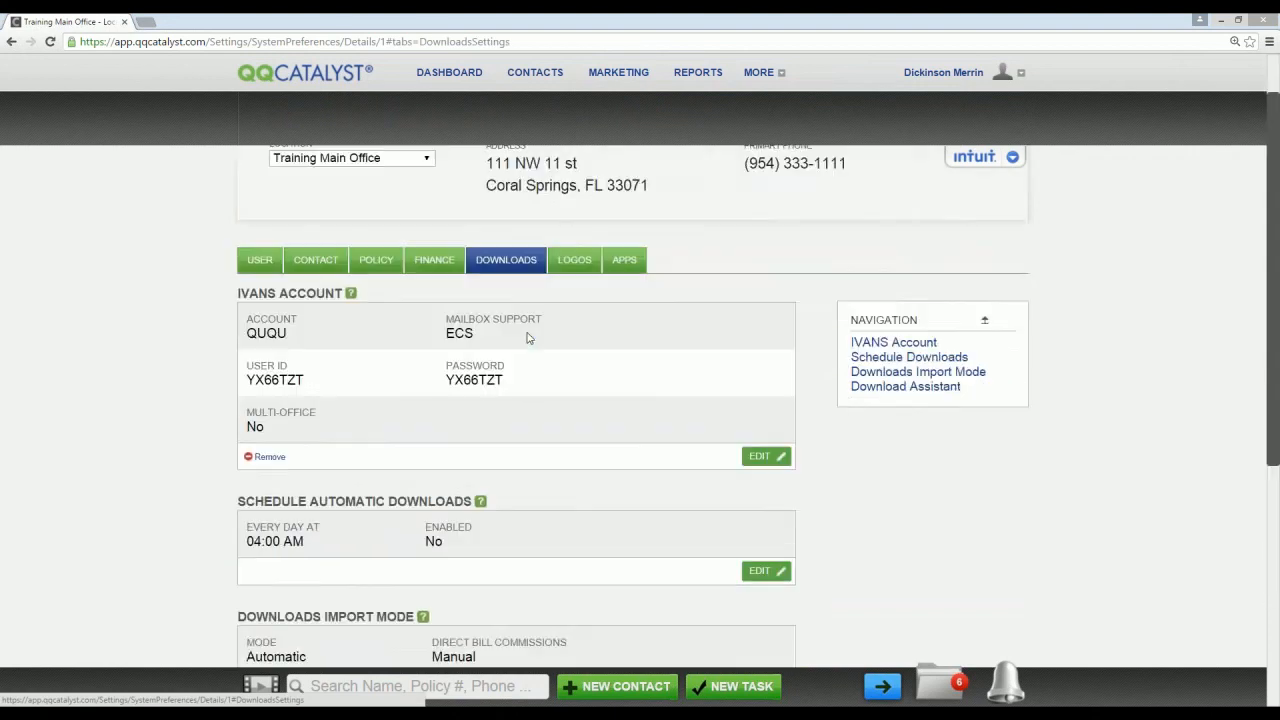
scroll(637, 393, down, 1)
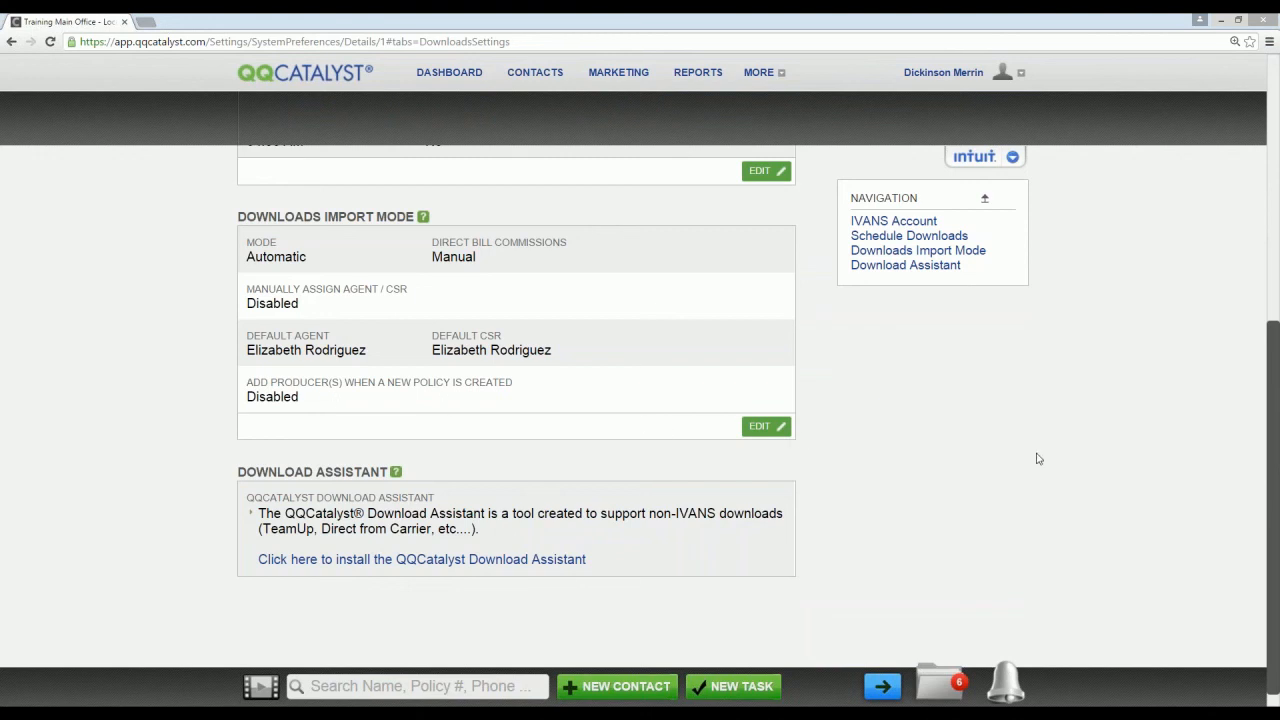
click(766, 426)
scroll(812, 452, down, 2)
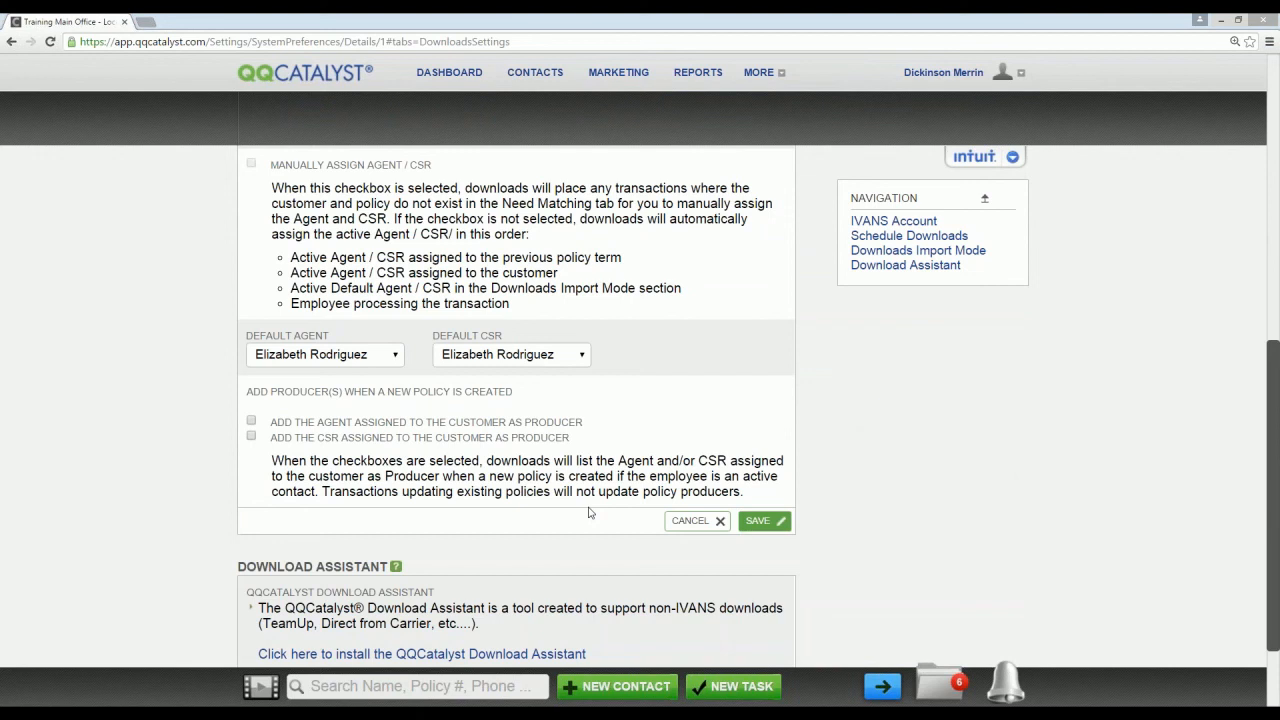
click(251, 421)
click(692, 520)
scroll(995, 470, up, 8)
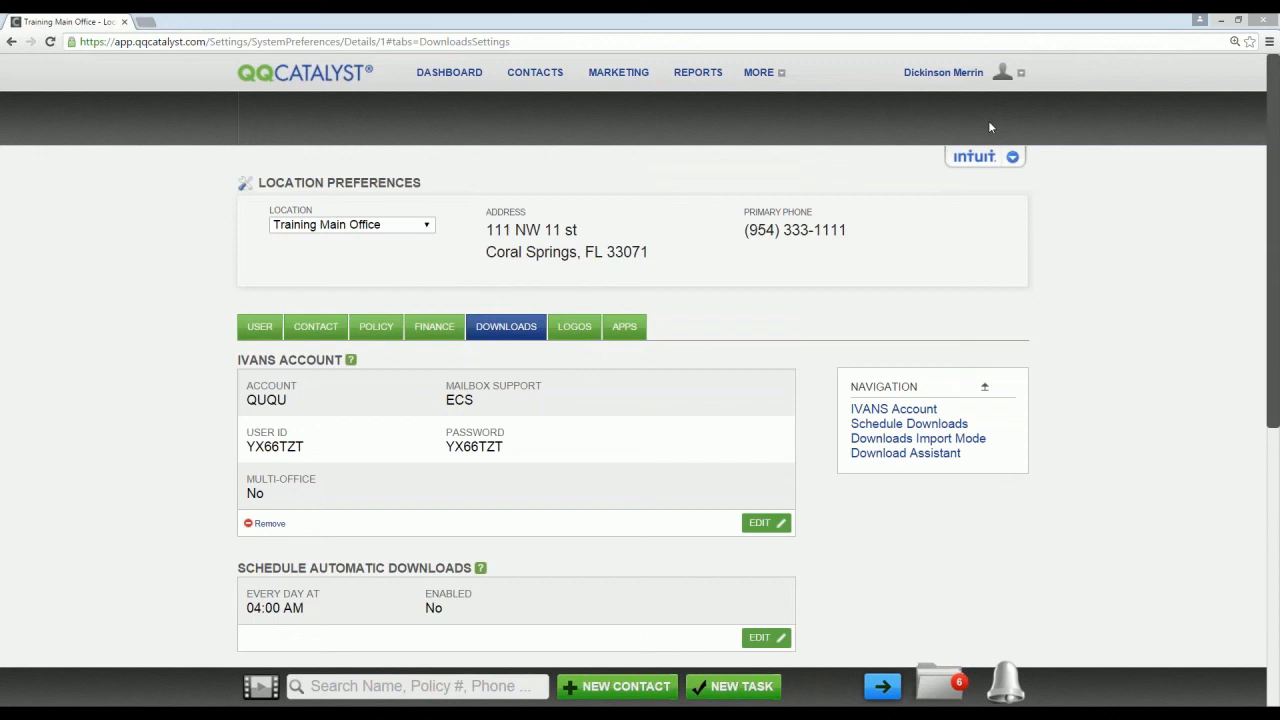
Step: Start a feedback entry of type Enhancement in the Commissions category
click(966, 73)
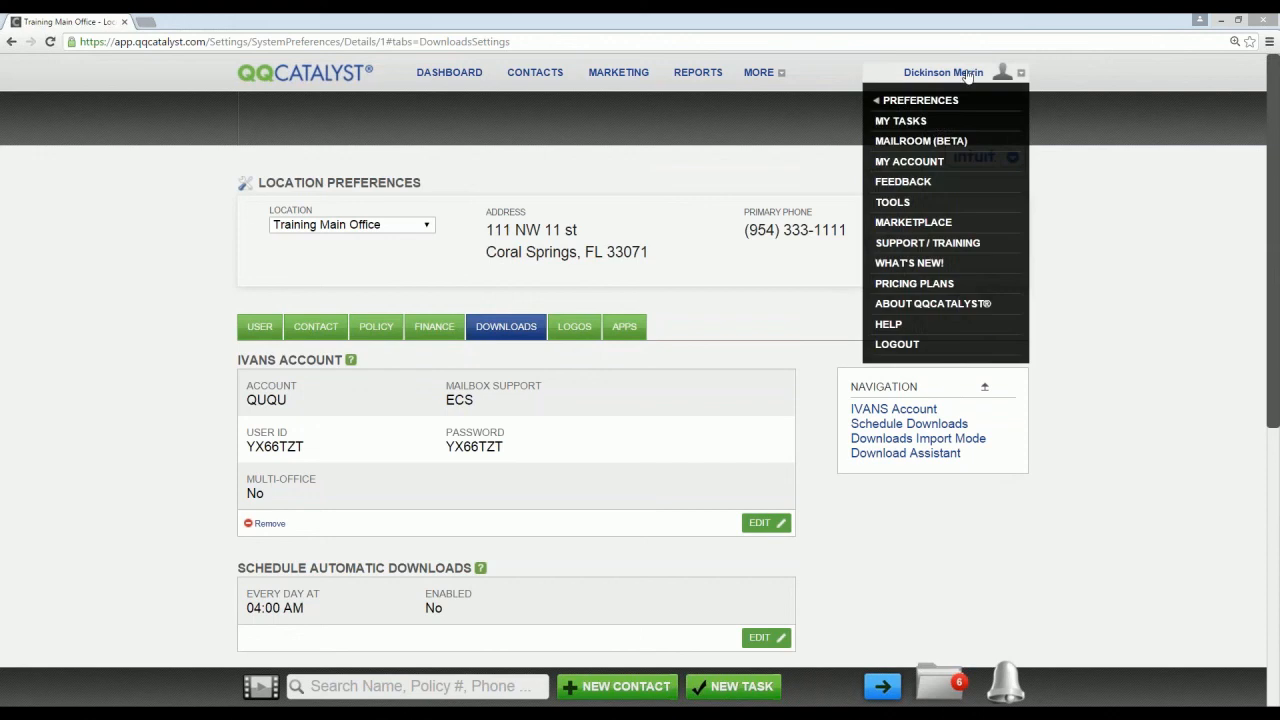
click(905, 182)
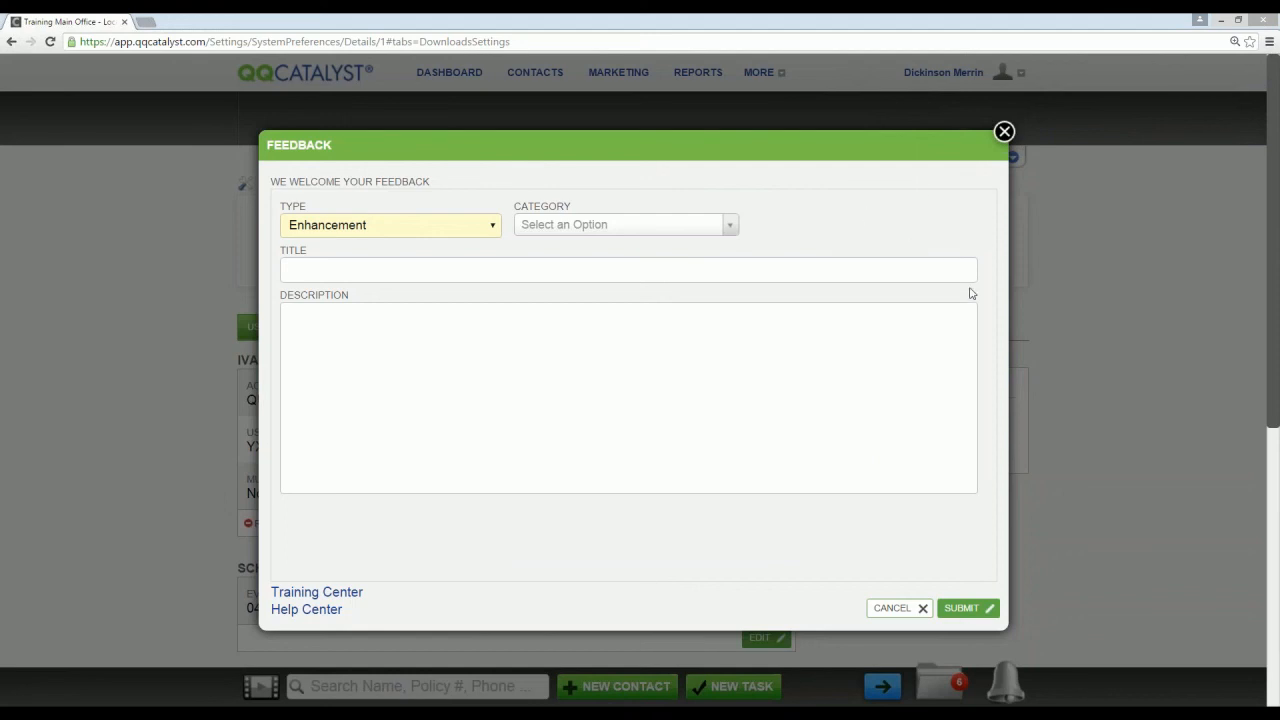
click(493, 227)
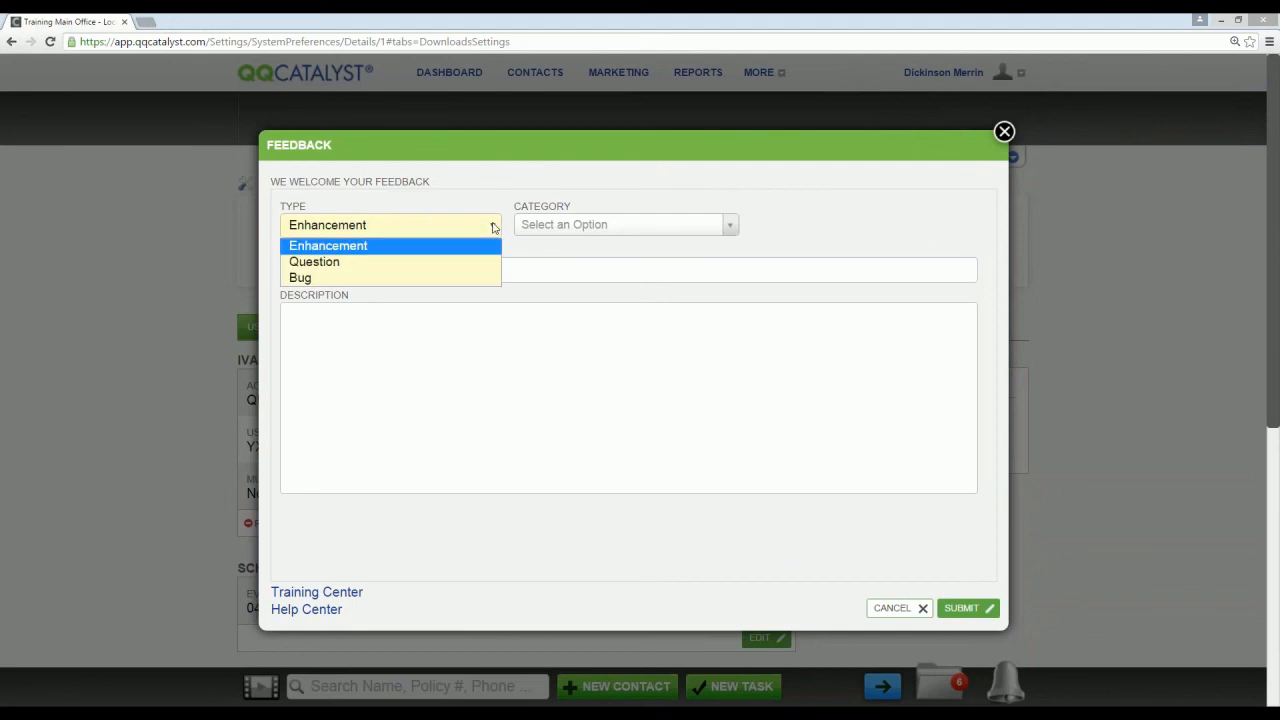
click(445, 246)
click(620, 224)
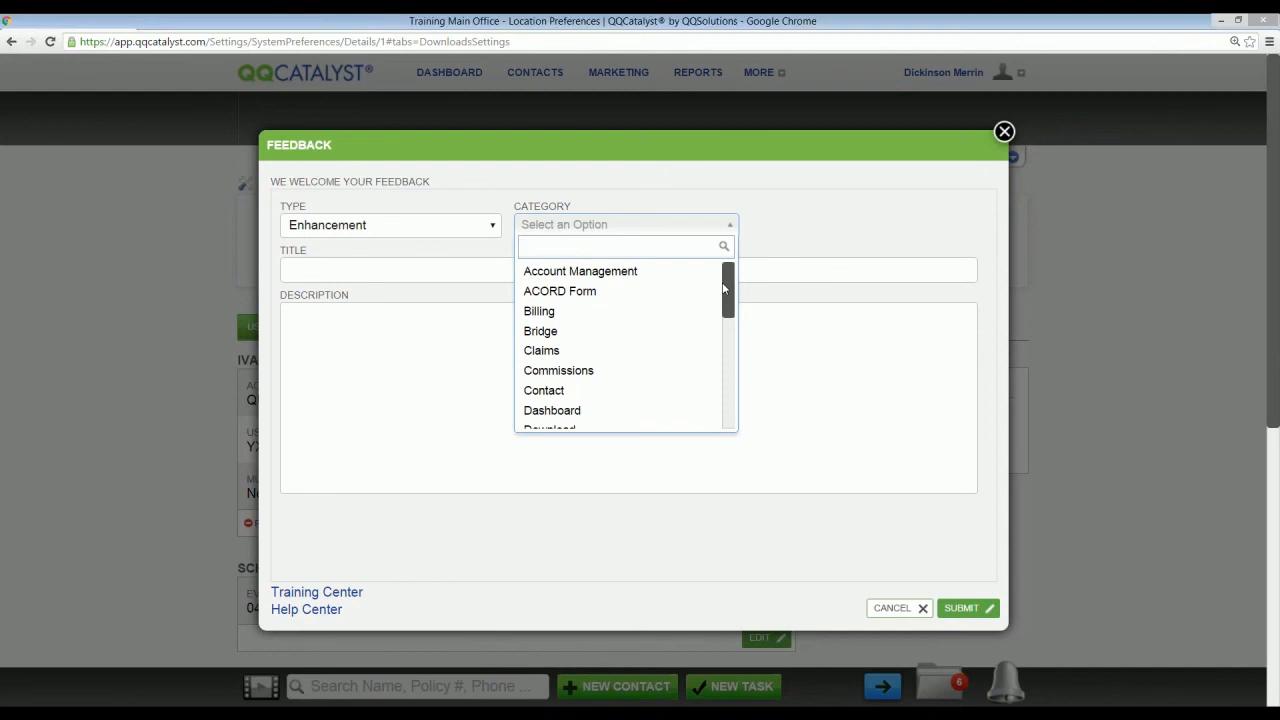
mouse_move(731, 284)
mouse_down()
mouse_move(732, 305)
mouse_move(724, 284)
mouse_up()
click(602, 370)
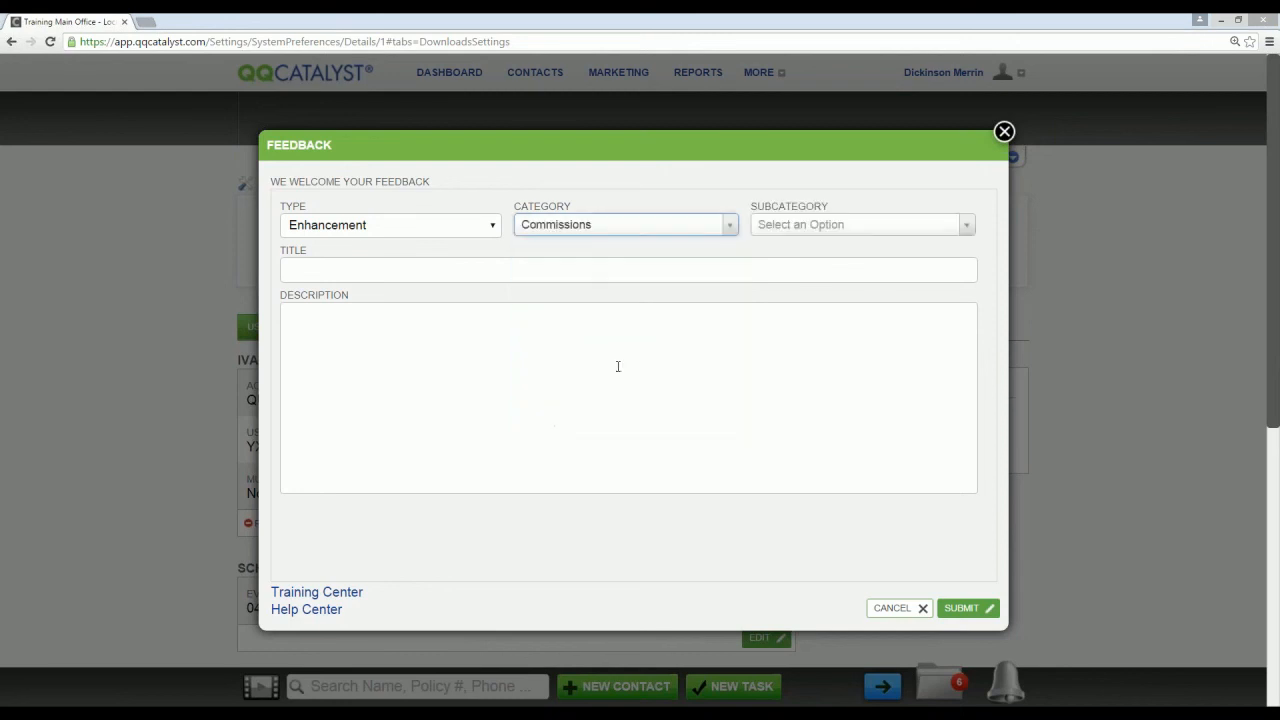
Step: View the subcategories offered for Commissions and close the feedback form without submitting it
click(966, 228)
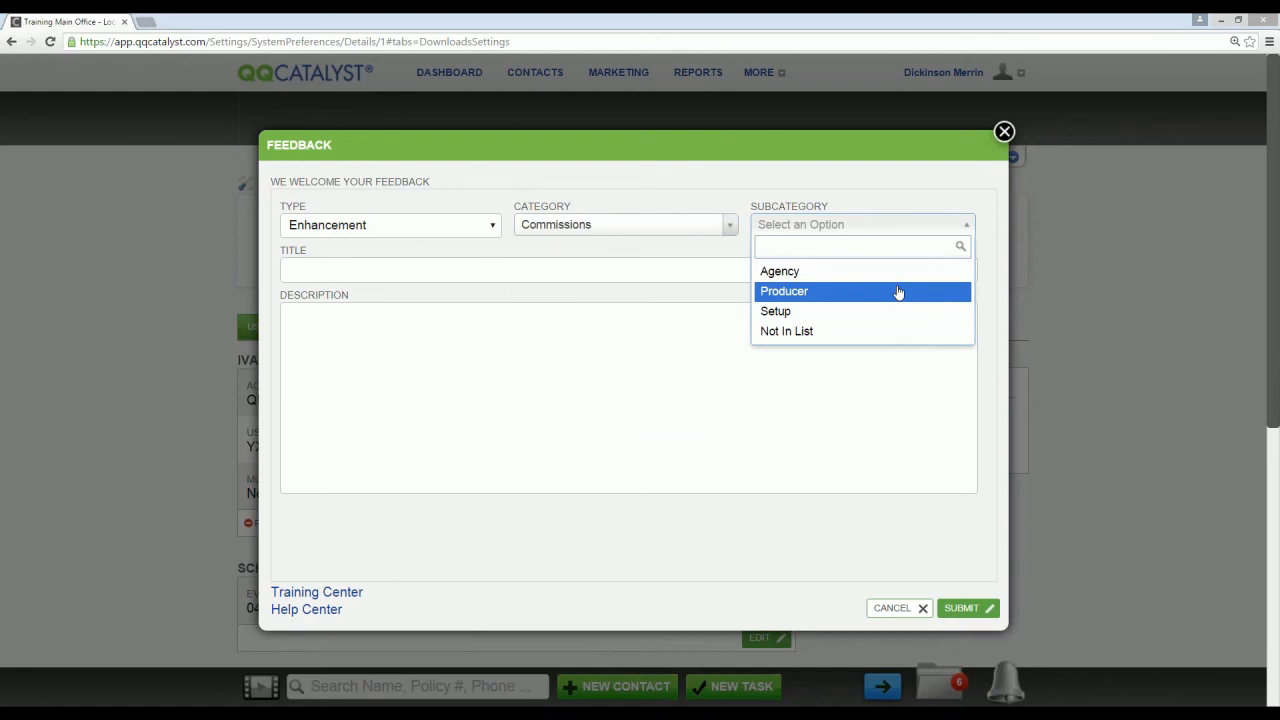
click(757, 183)
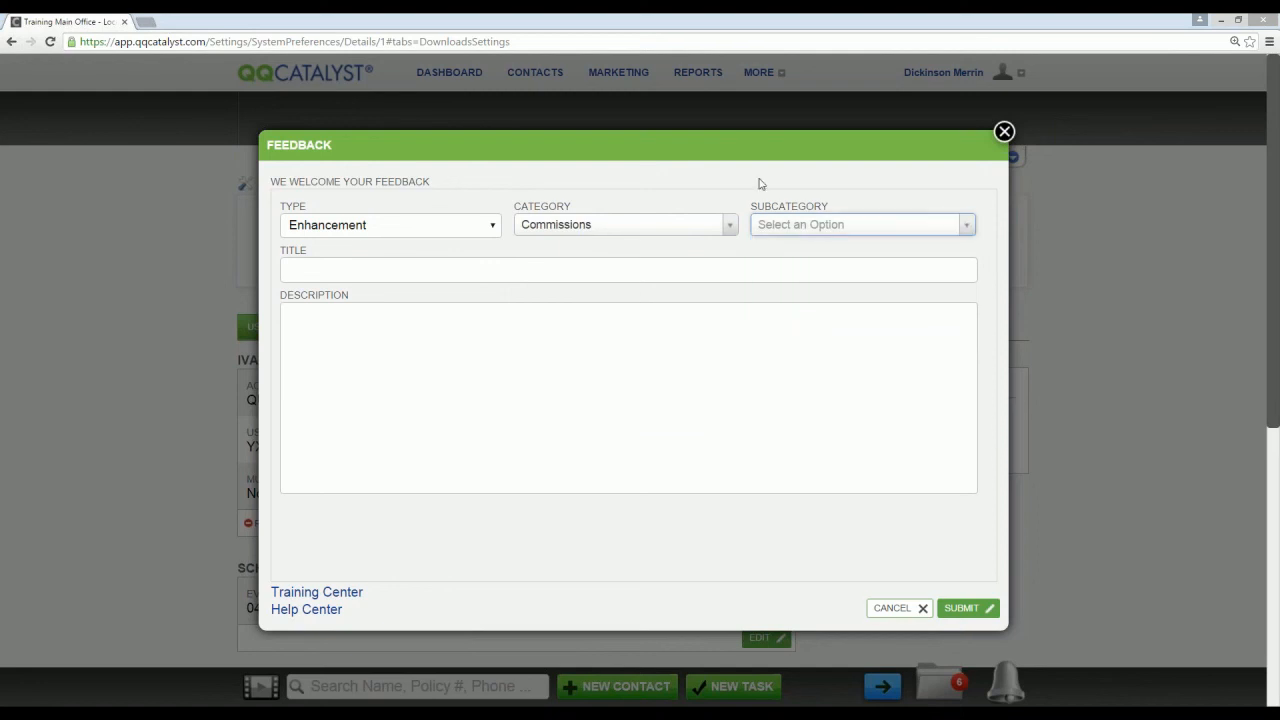
key(Escape)
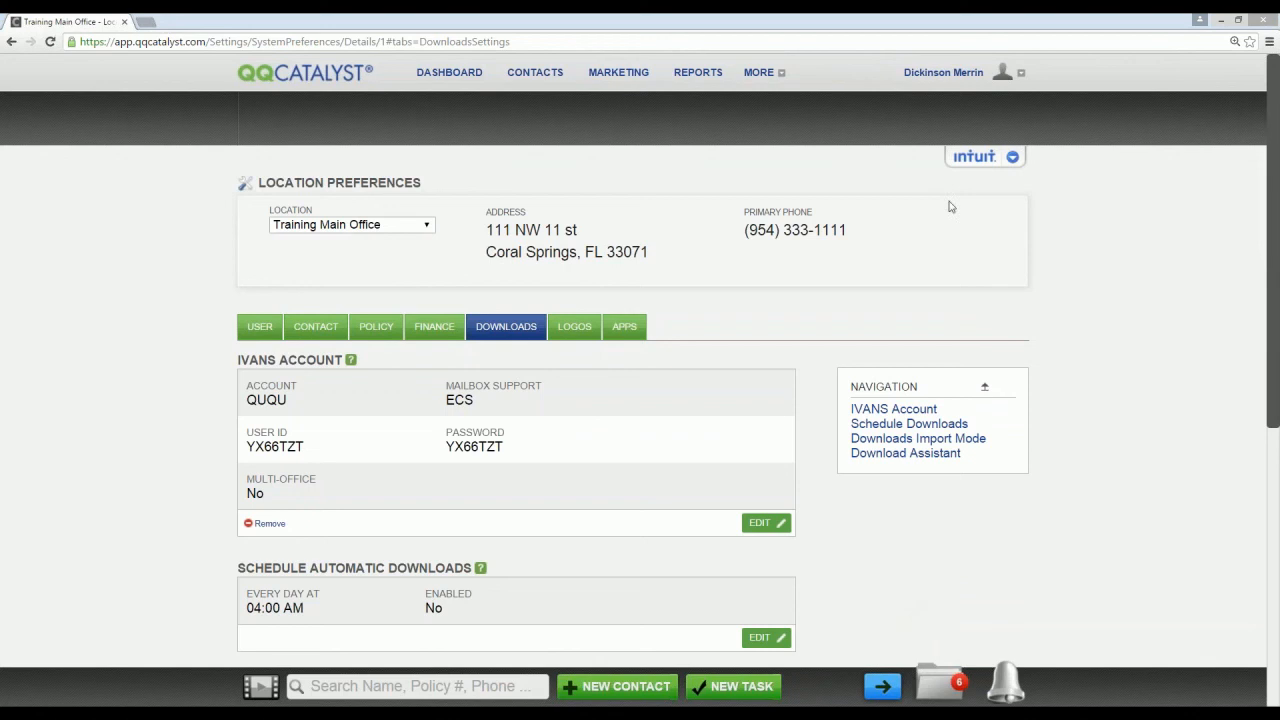
Step: Open the Training Center from the support and training information
click(950, 73)
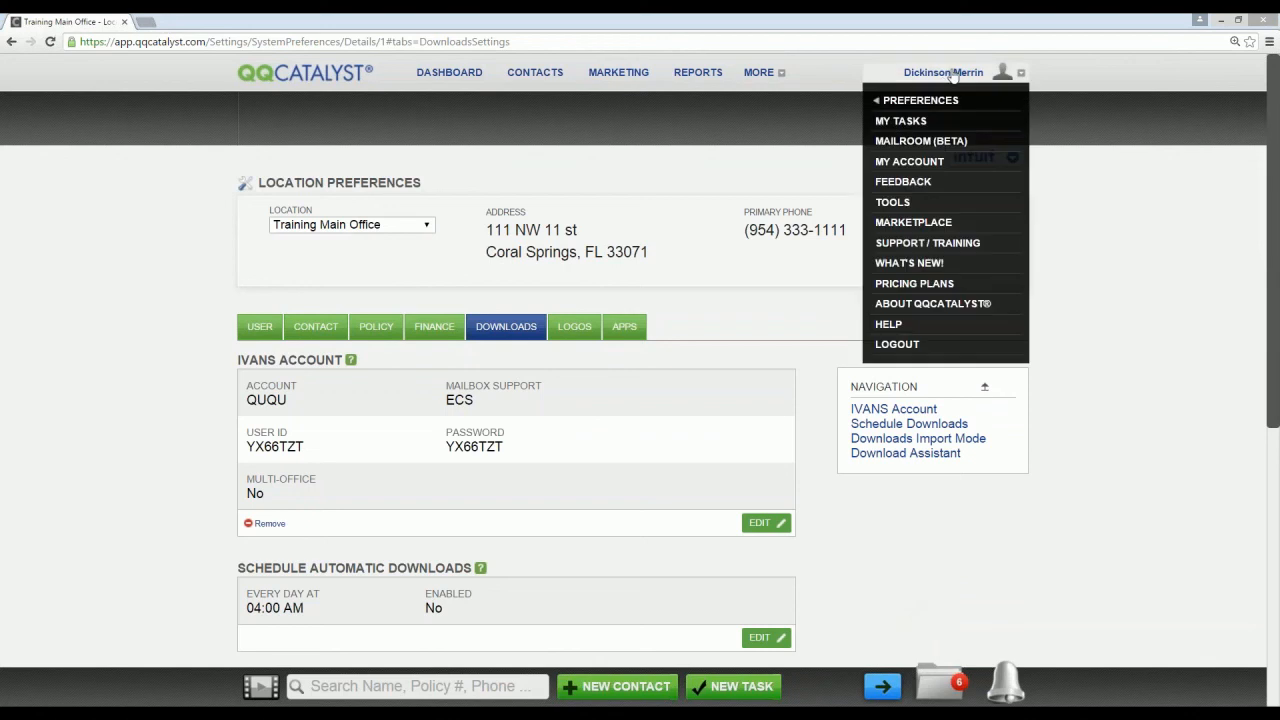
click(948, 244)
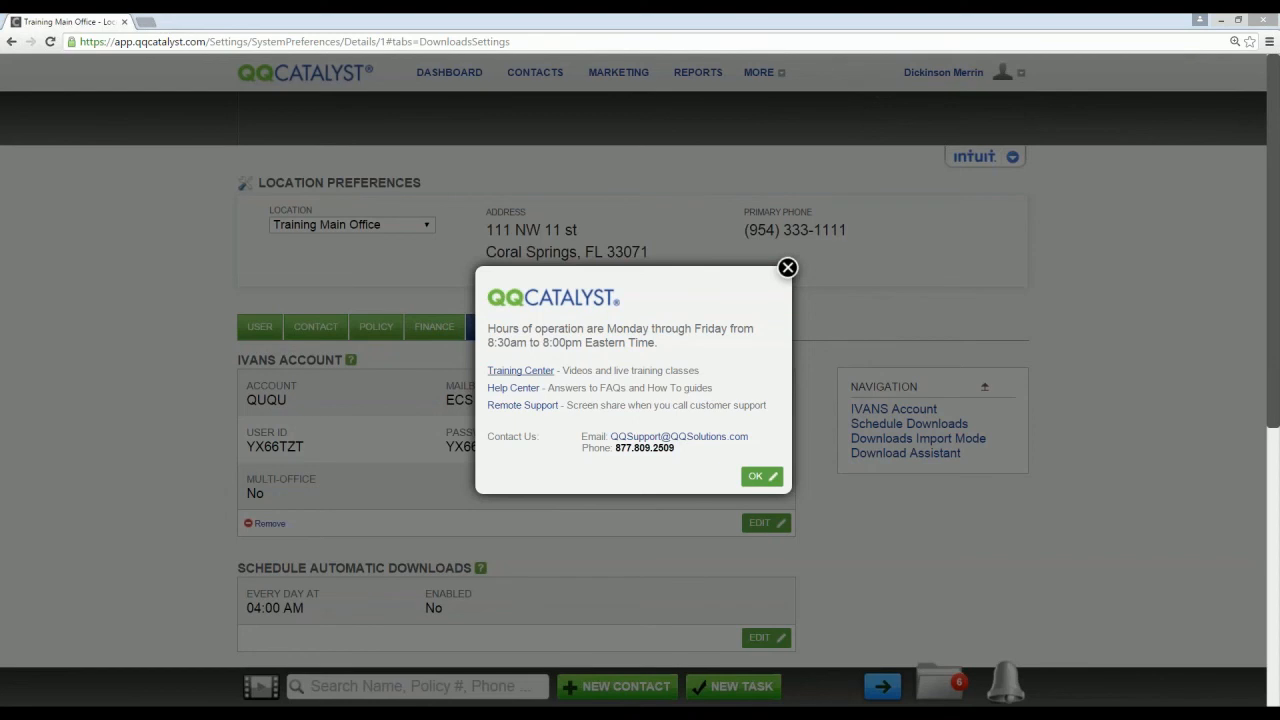
click(522, 371)
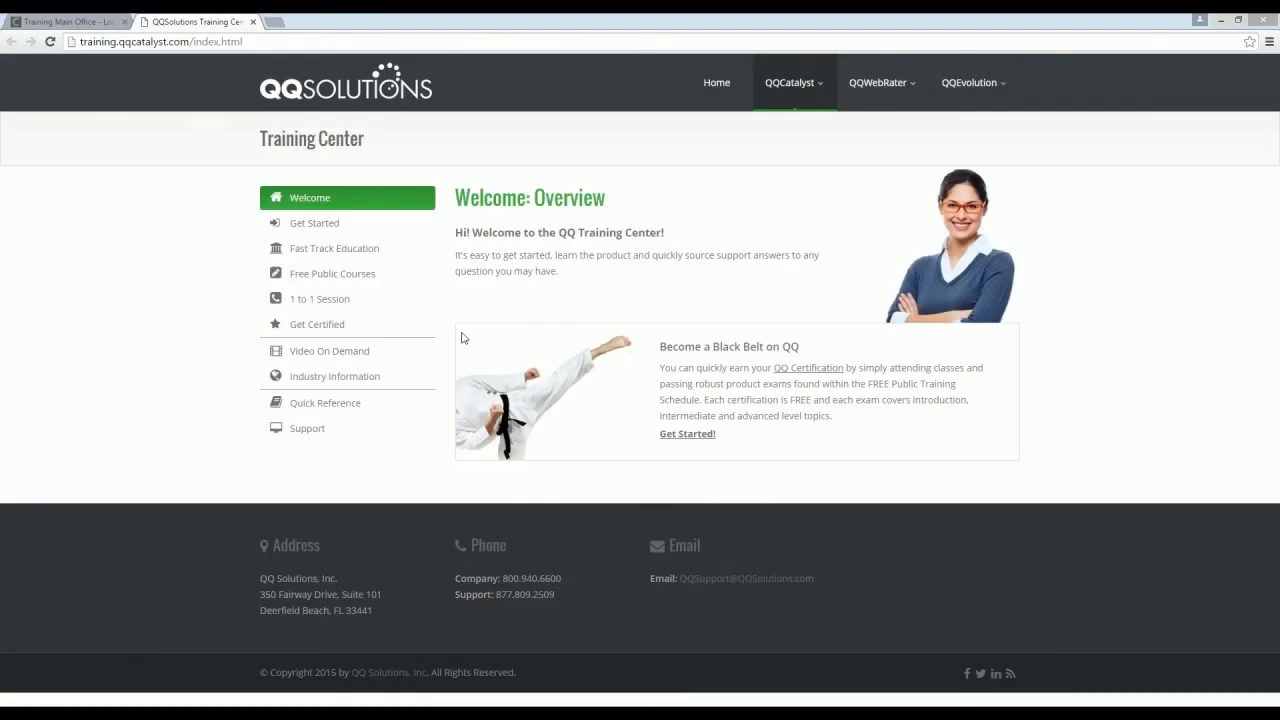
Step: View the Customer and Policy Overview class dates in the introductory free public courses and open the Video On Demand page
click(357, 275)
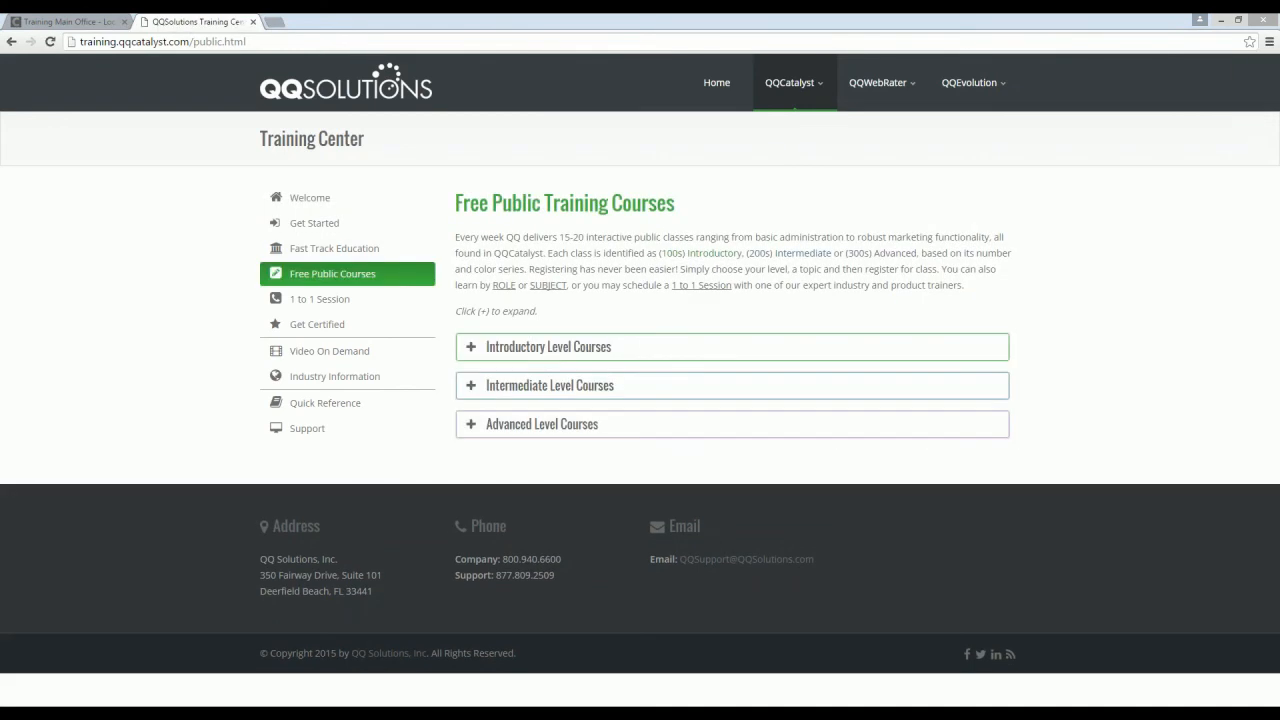
click(469, 348)
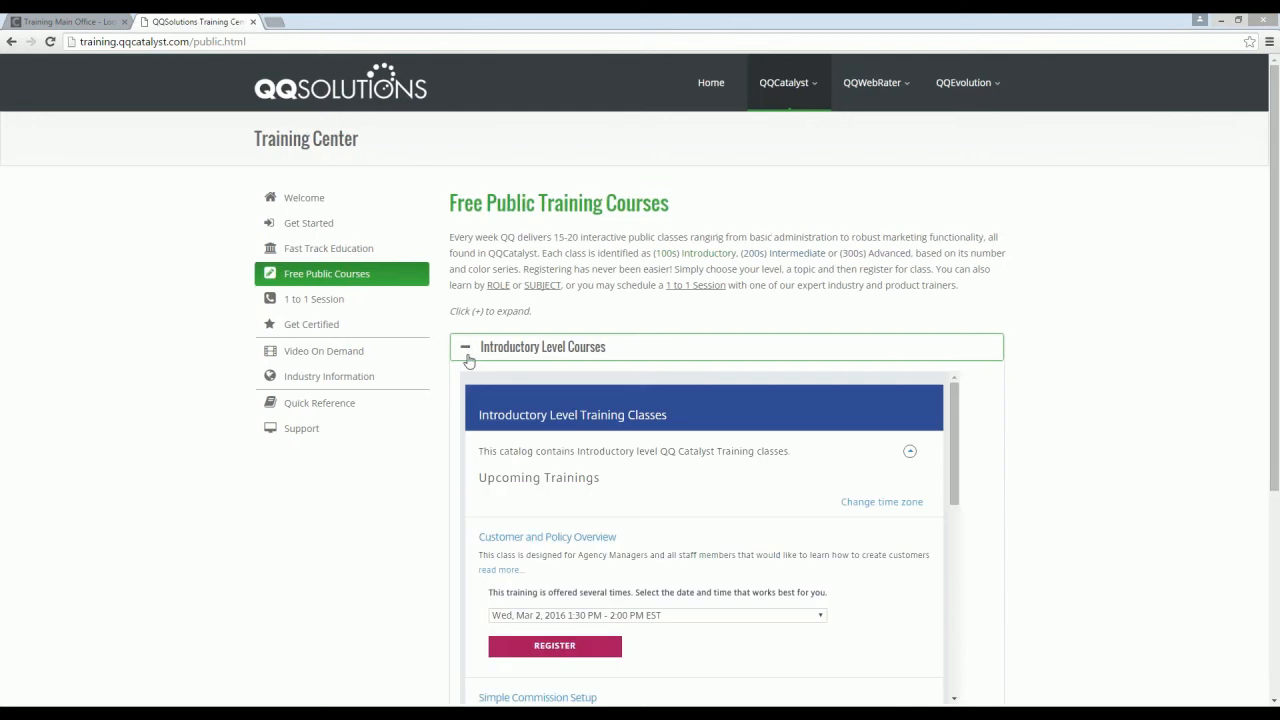
scroll(590, 568, down, 1)
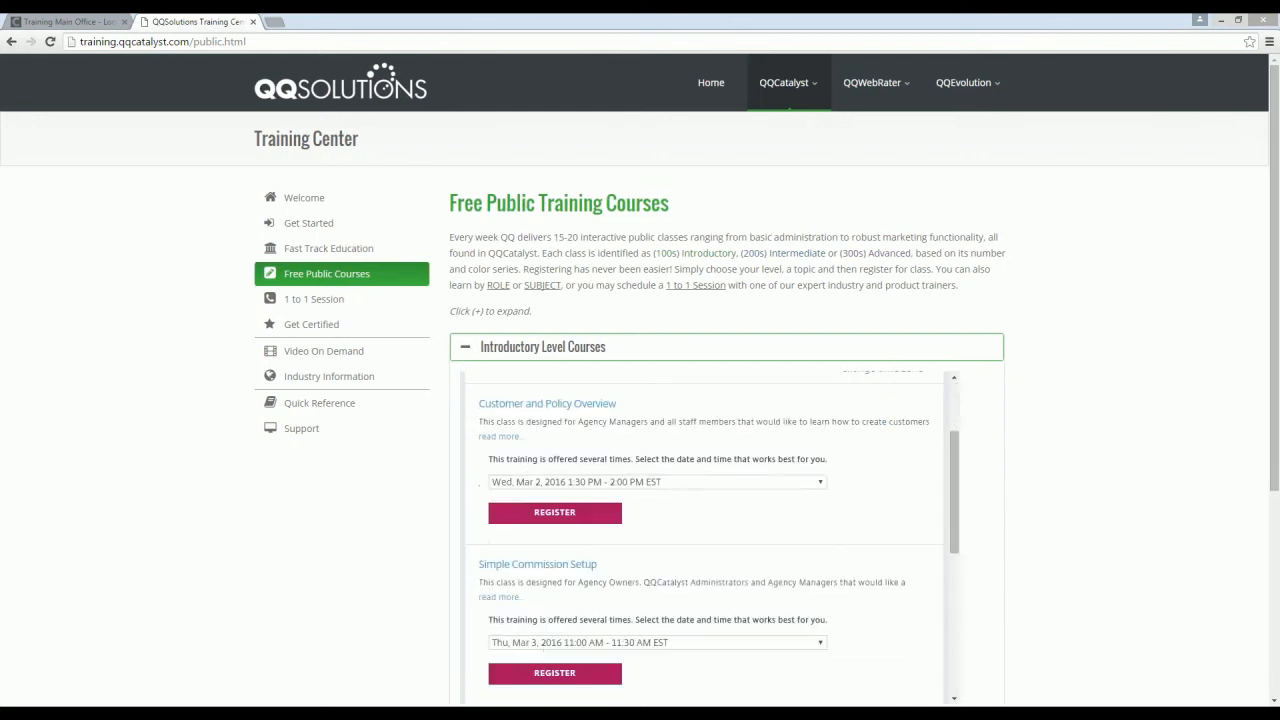
click(820, 483)
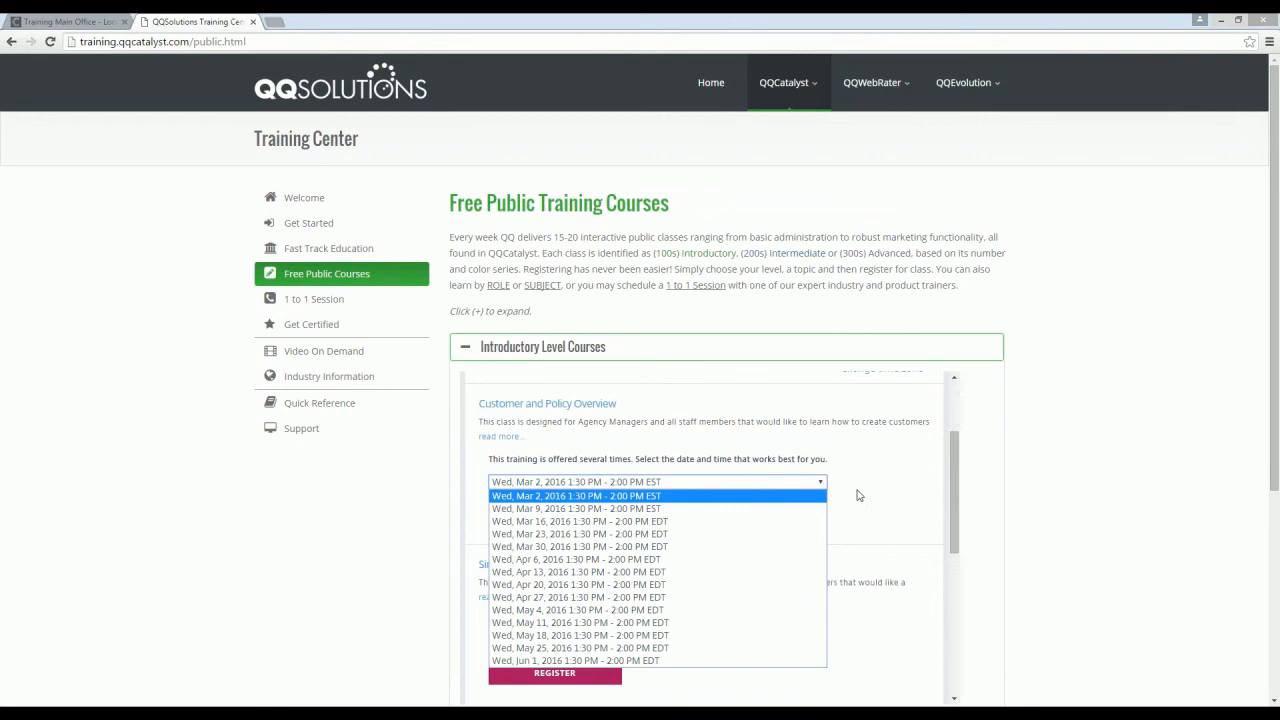
click(860, 495)
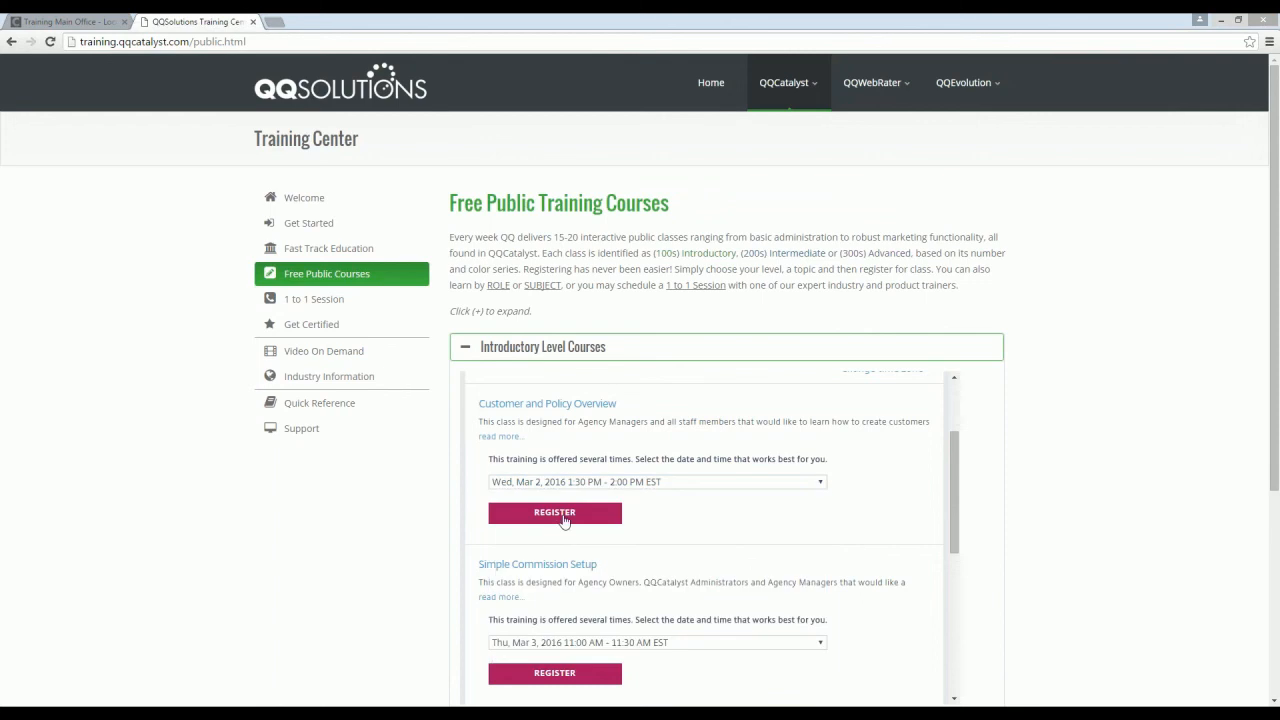
click(464, 348)
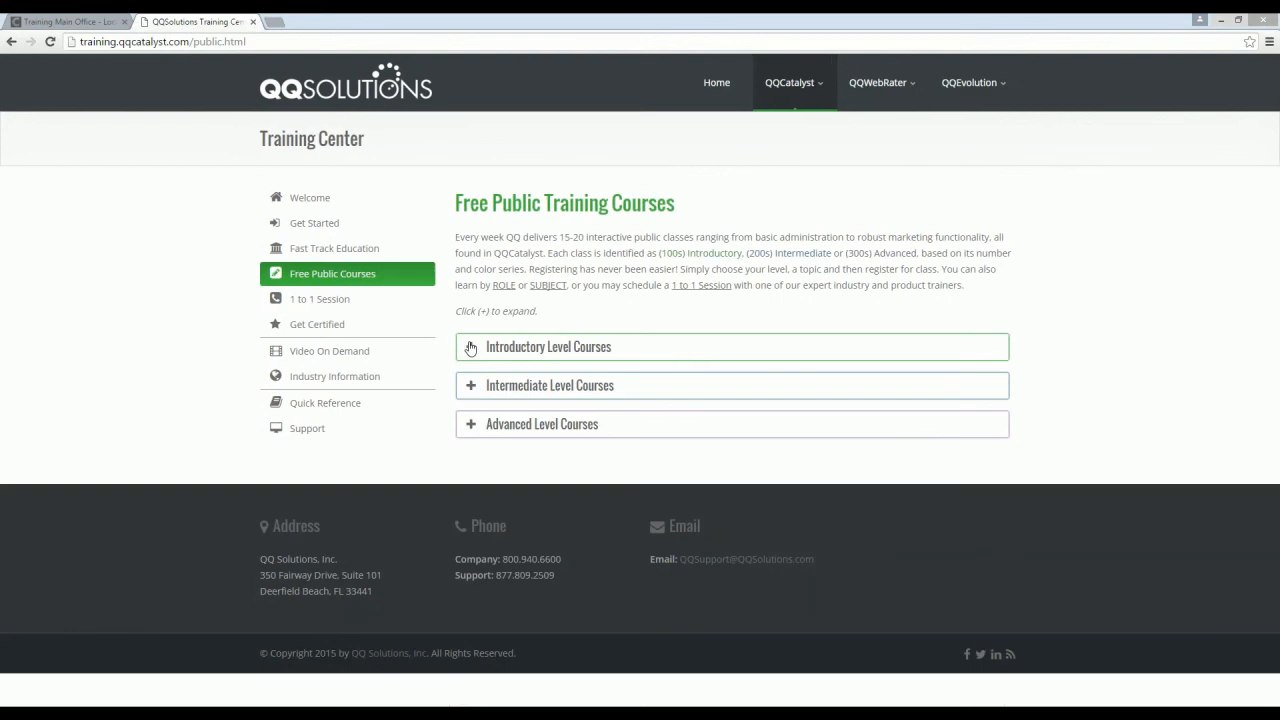
click(320, 352)
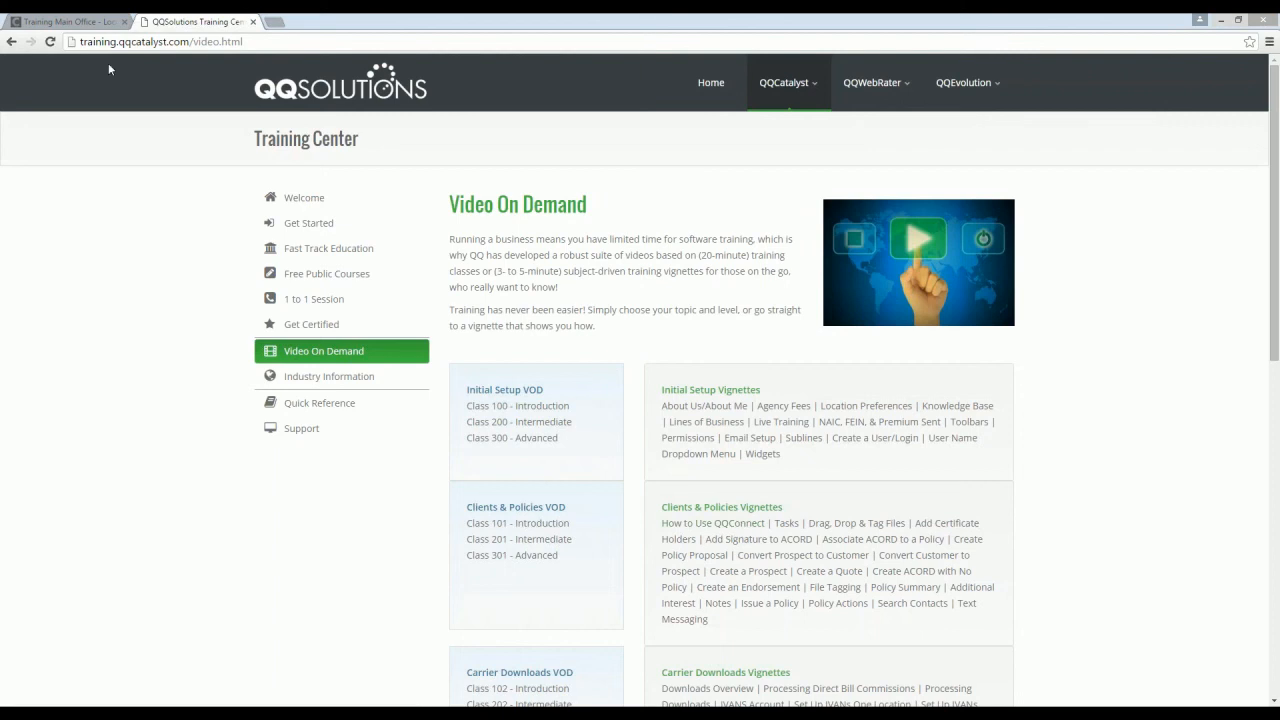
Step: Open the Help Center from the QQCatalyst support information and search it for "commissions"
click(68, 21)
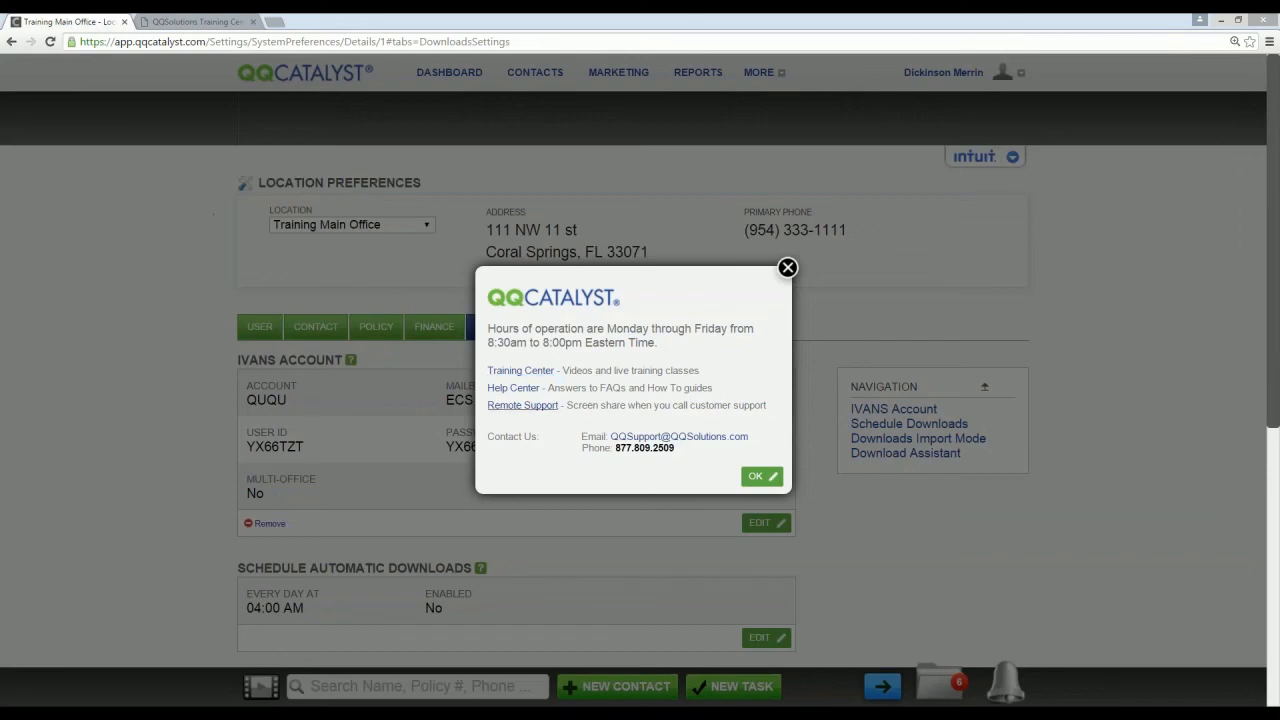
click(513, 388)
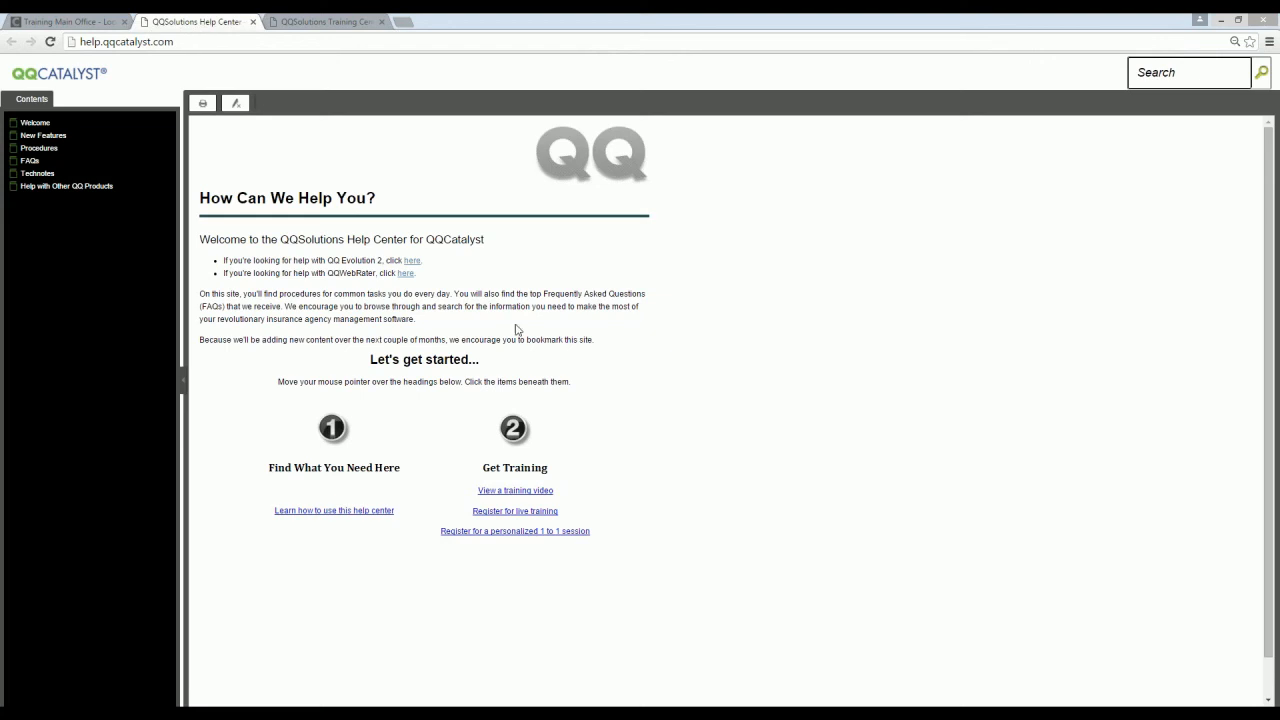
click(1157, 72)
text(commissions)
key(Return)
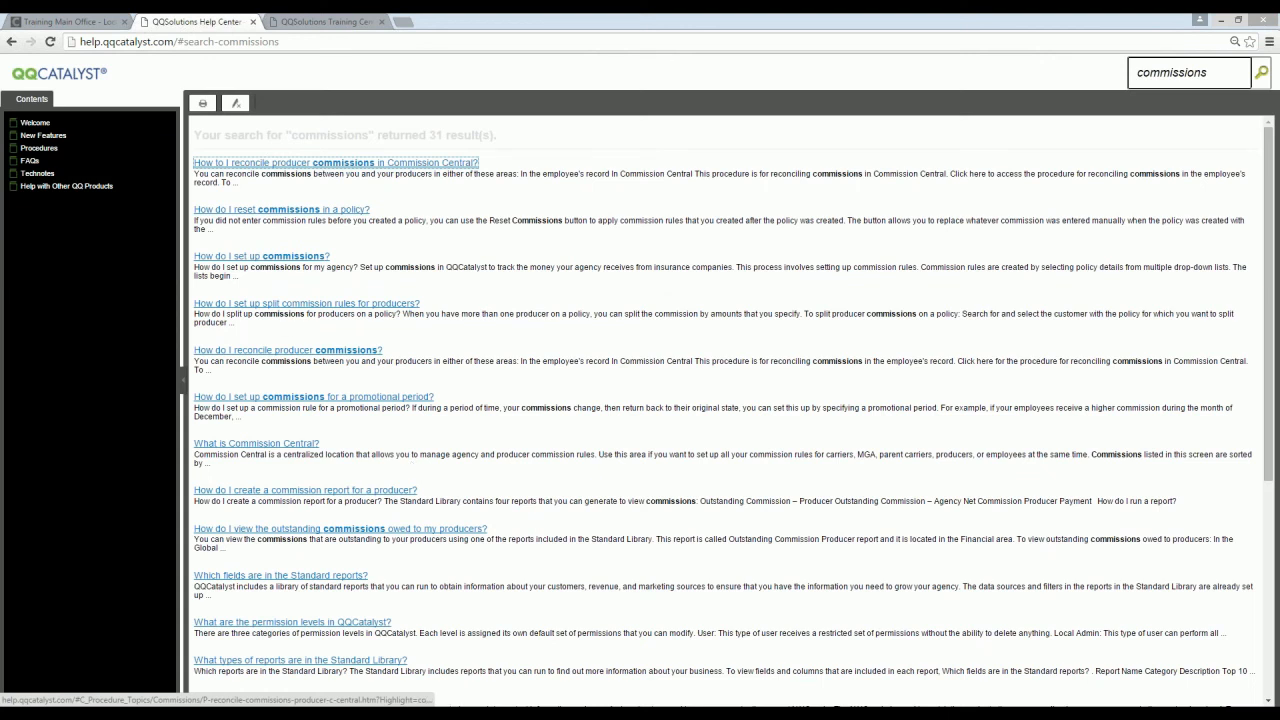
Step: Close the Help Center and the support information, and switch to the PowerPoint slide show "What's New in Catalyst 3.8"
click(253, 22)
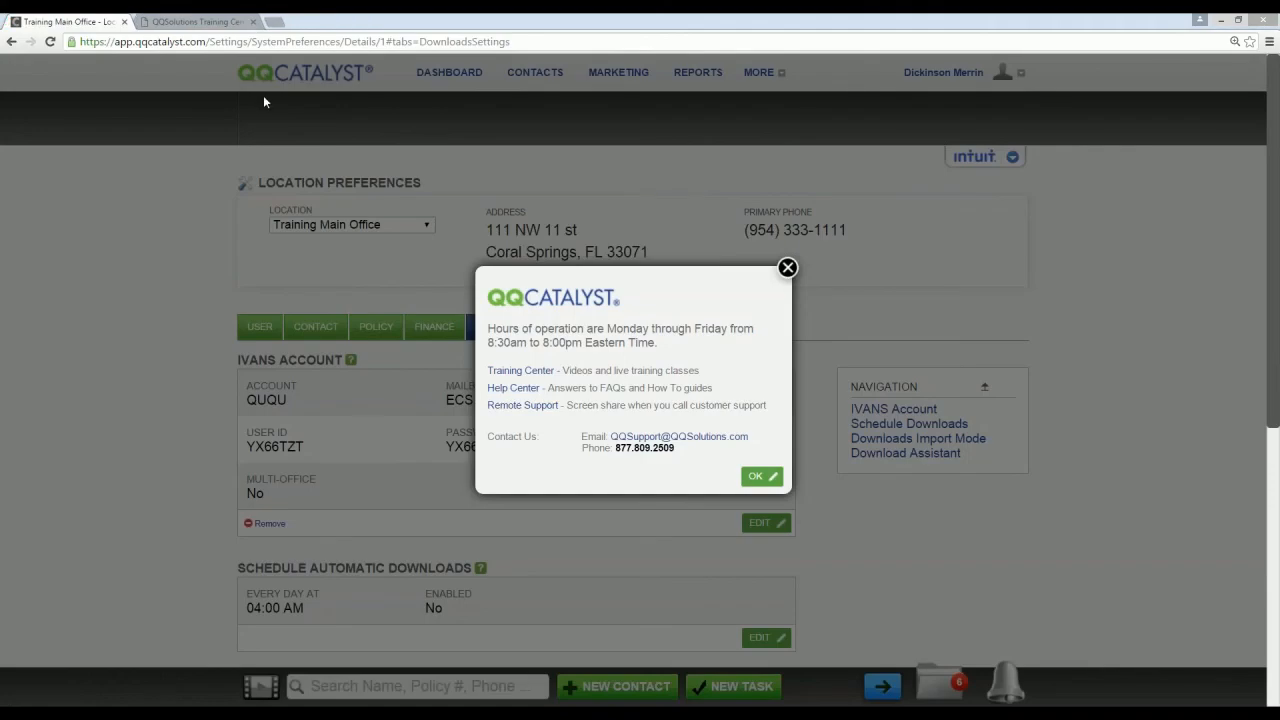
click(787, 268)
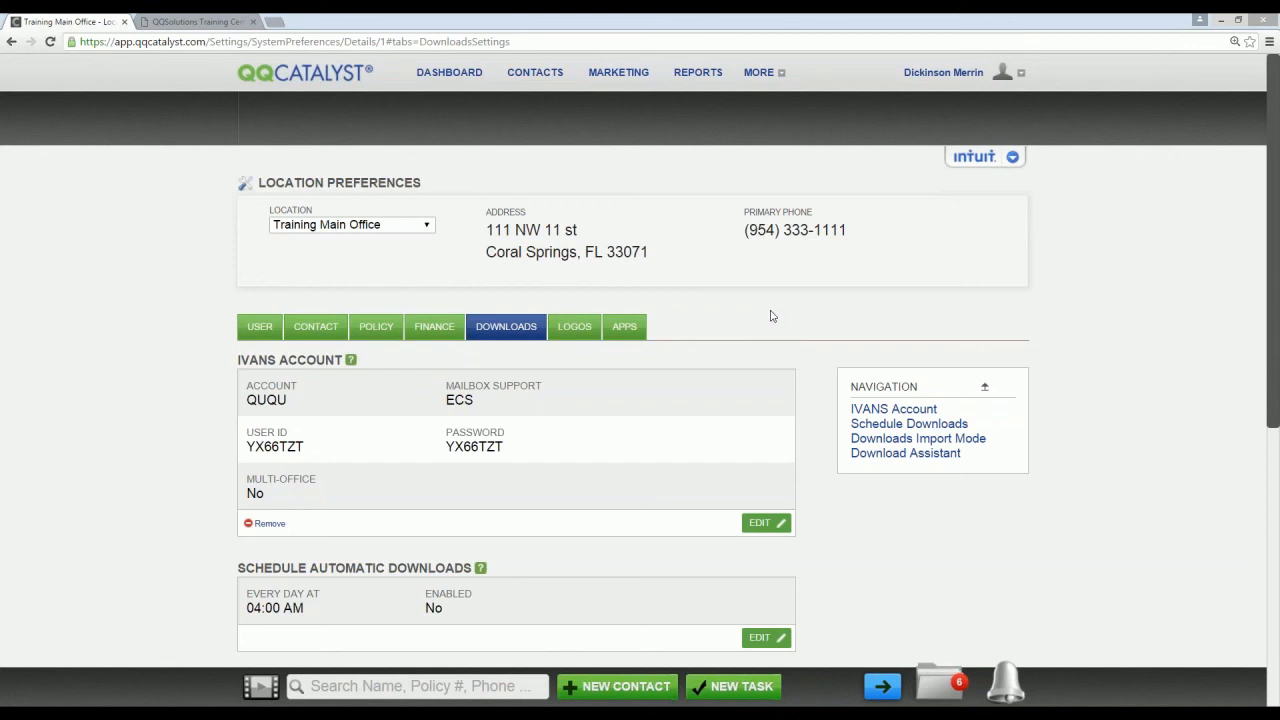
key(alt+Tab)
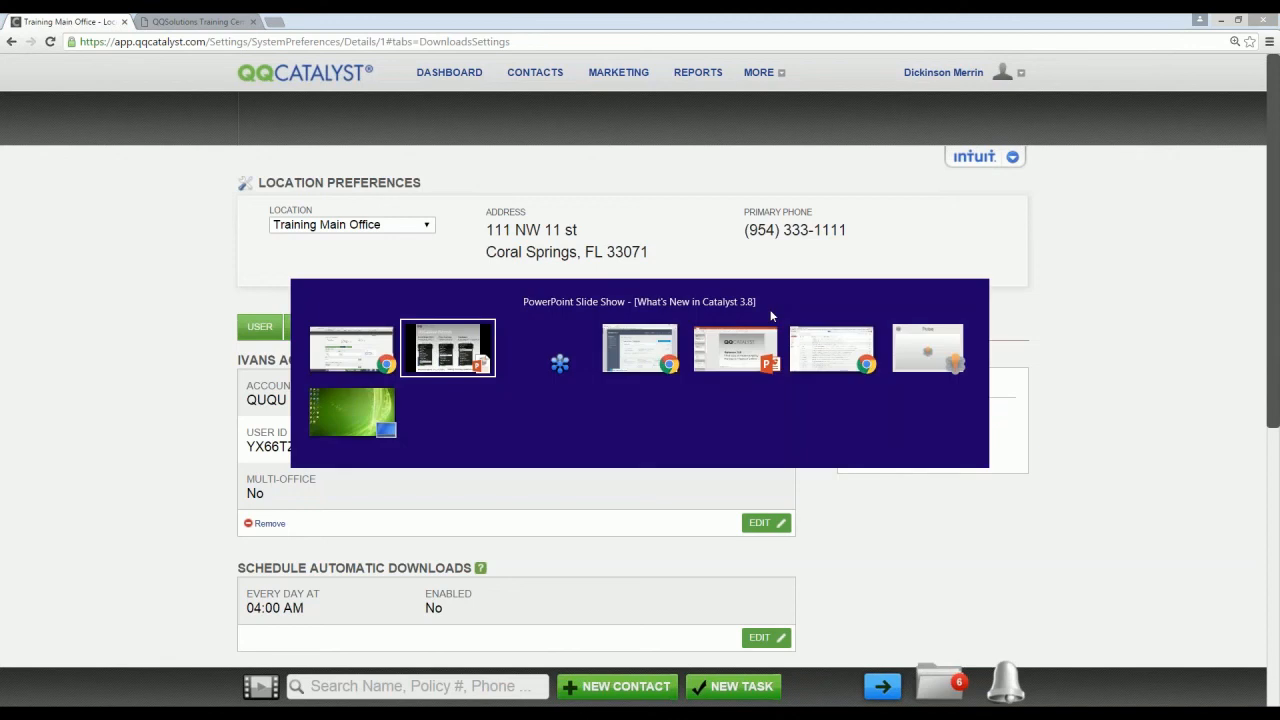